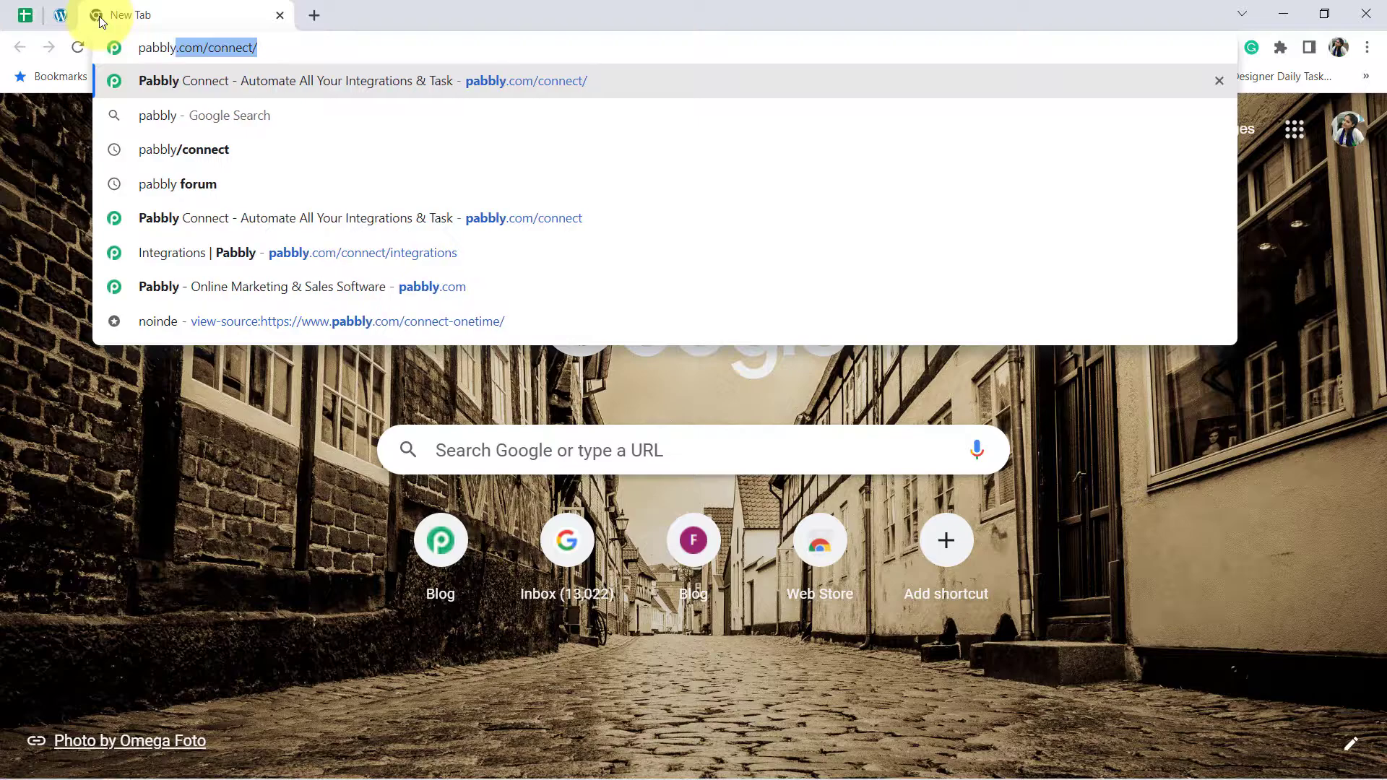
Go to pabbly.com/connect, sign in, and launch Pabbly Connect from the All Apps page
{"action": "type", "text": "/connect]"}
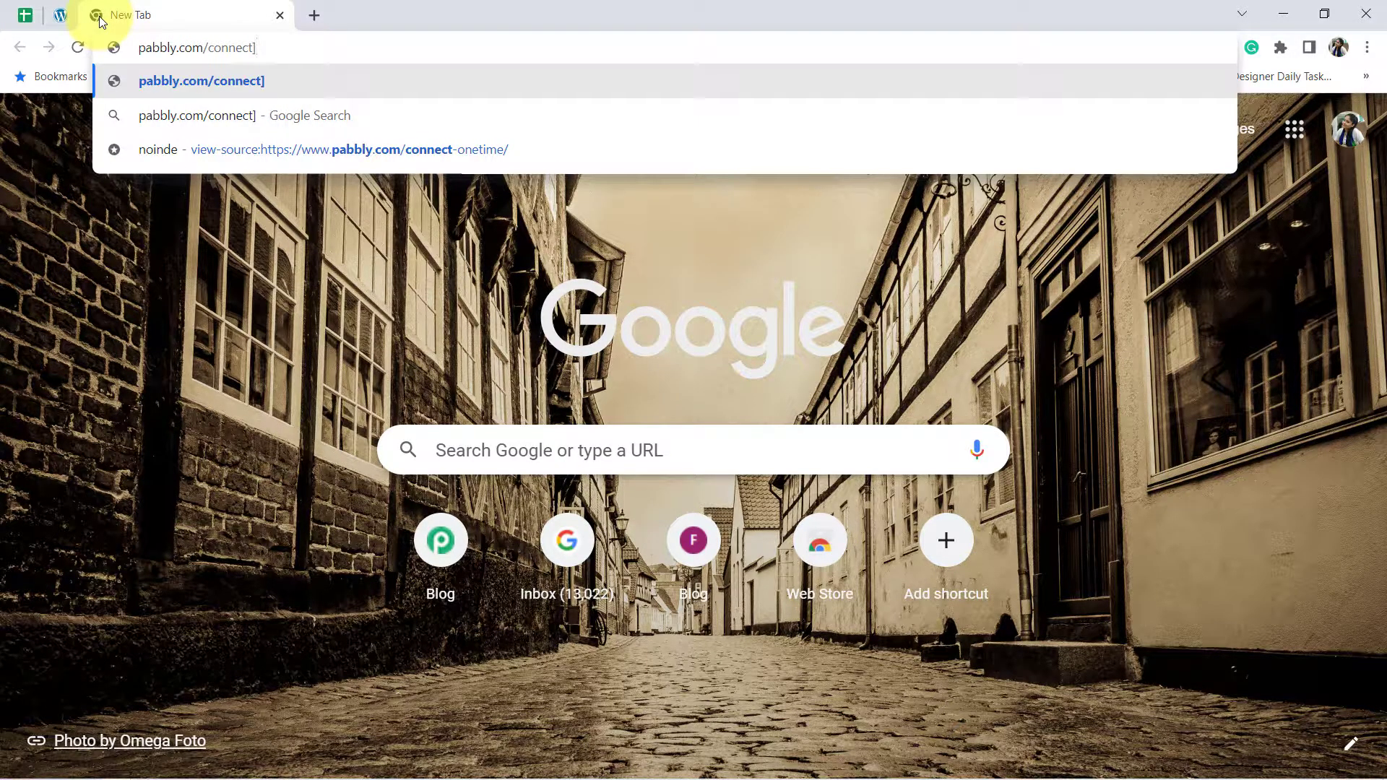
{"action": "key", "text": "Return"}
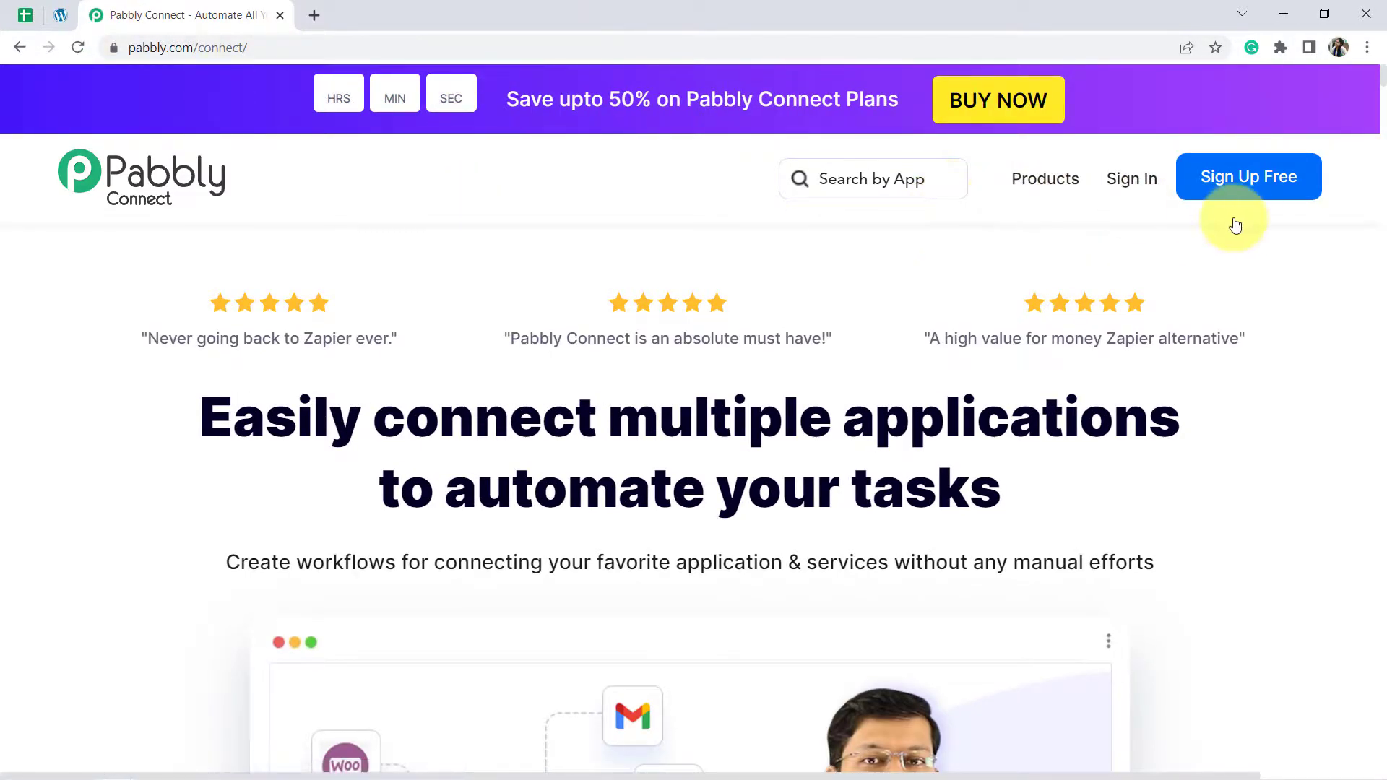
{"action": "left_click", "coordinate": [1136, 186]}
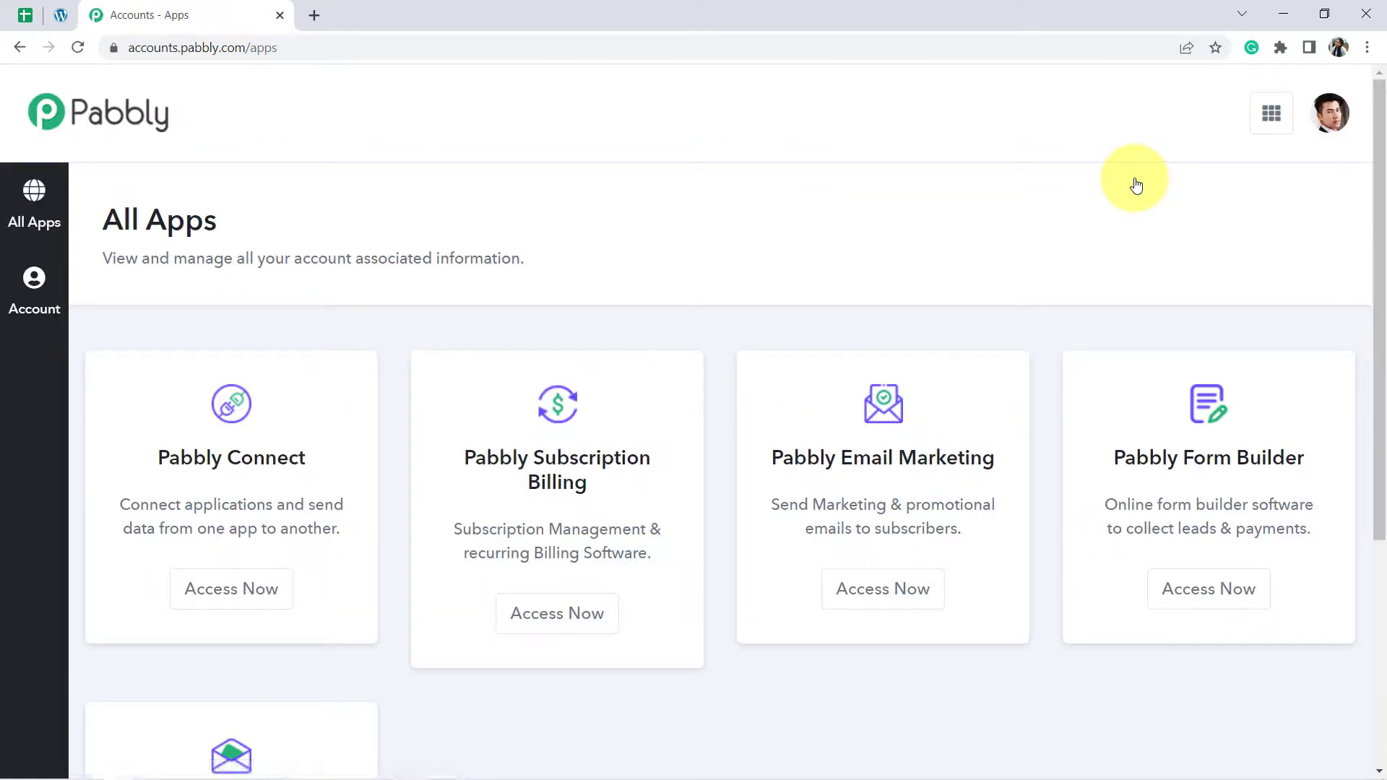
{"action": "left_click", "coordinate": [233, 591]}
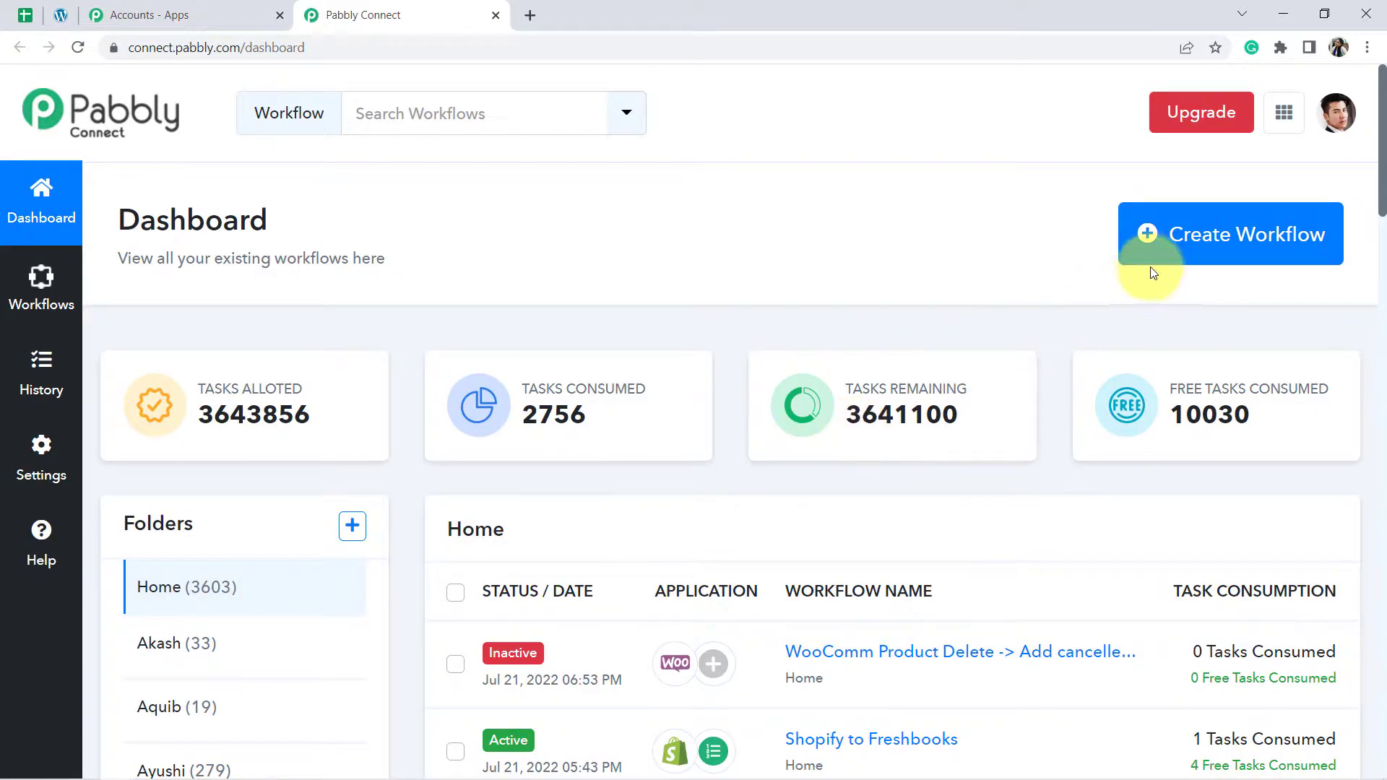
Create a workflow named 'When WooCommerce Product is Updated -> Add Details to Google Sheets', fixing the typo
{"action": "left_click", "coordinate": [1233, 235]}
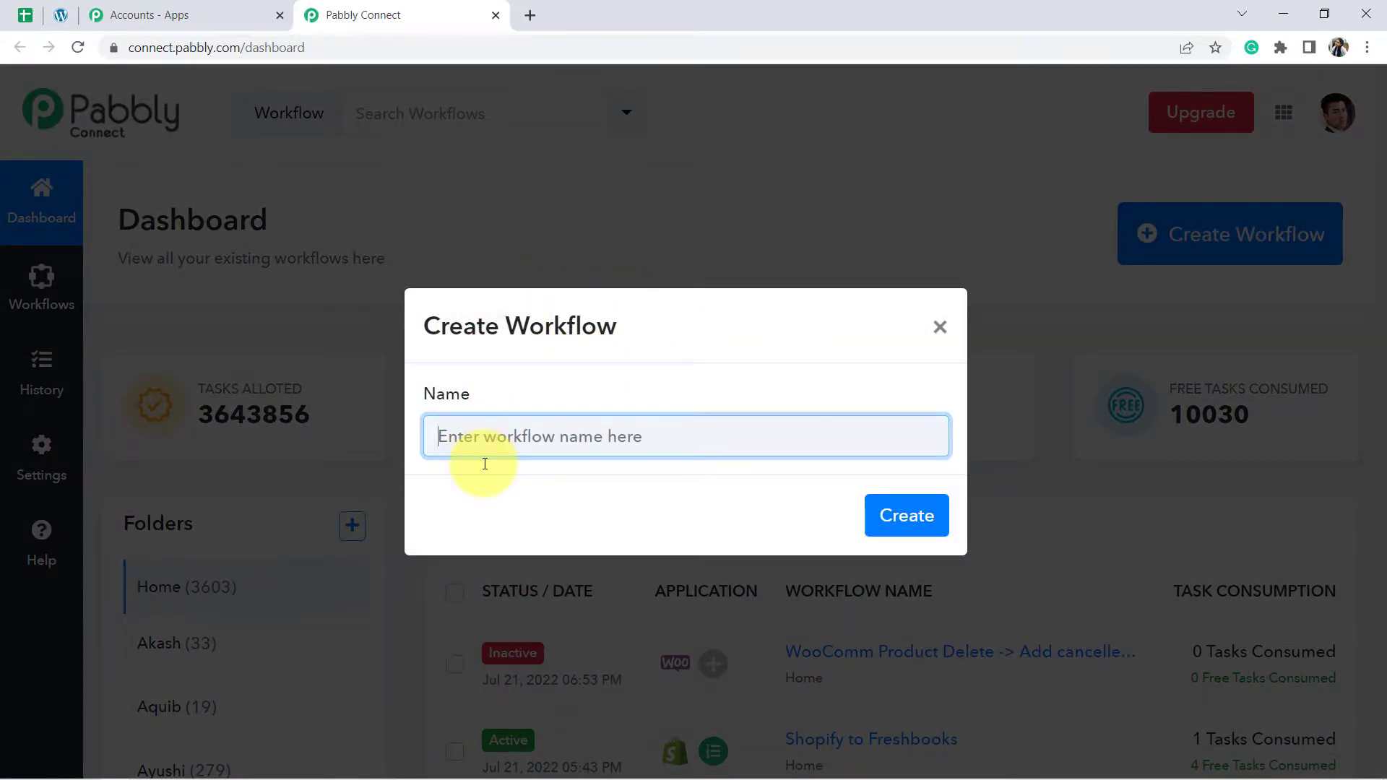
{"action": "type", "text": "Whe"}
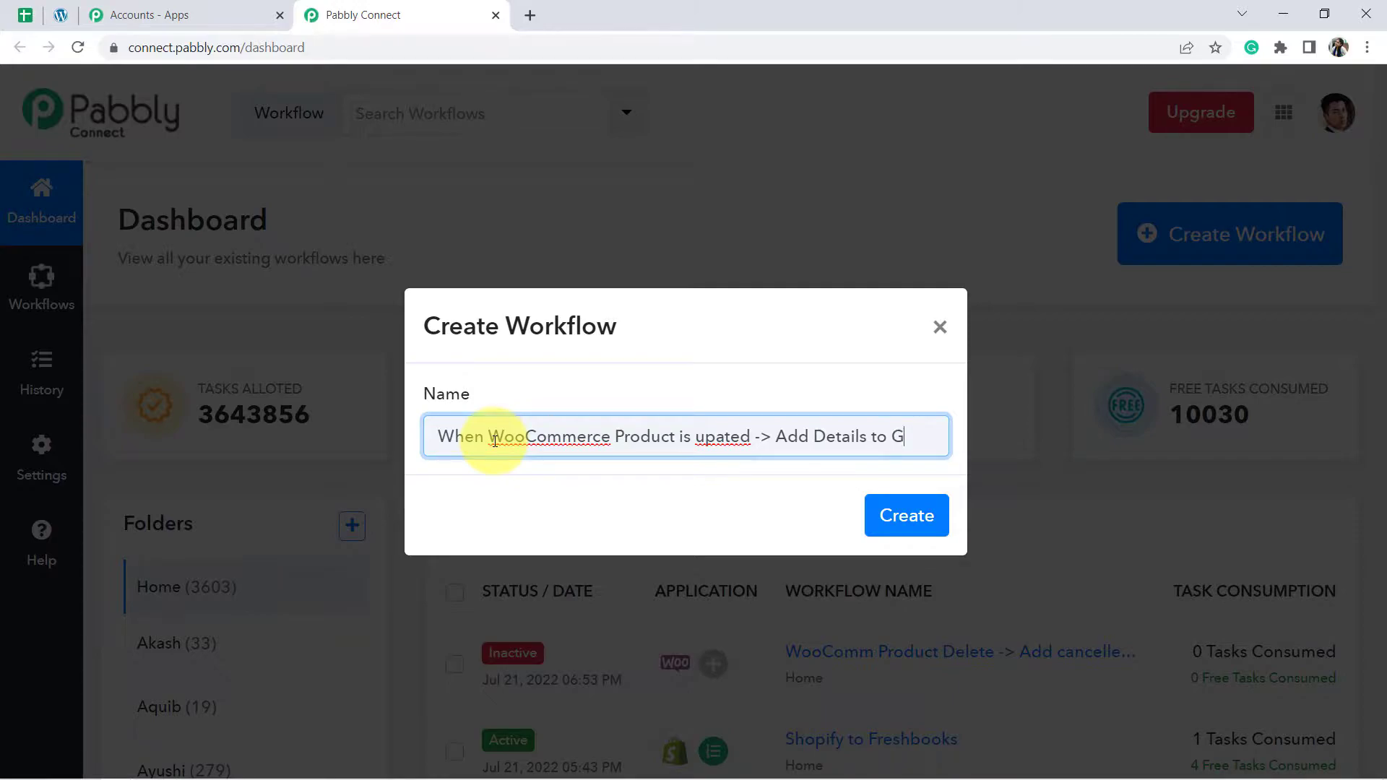
{"action": "type", "text": "oogle Sheets"}
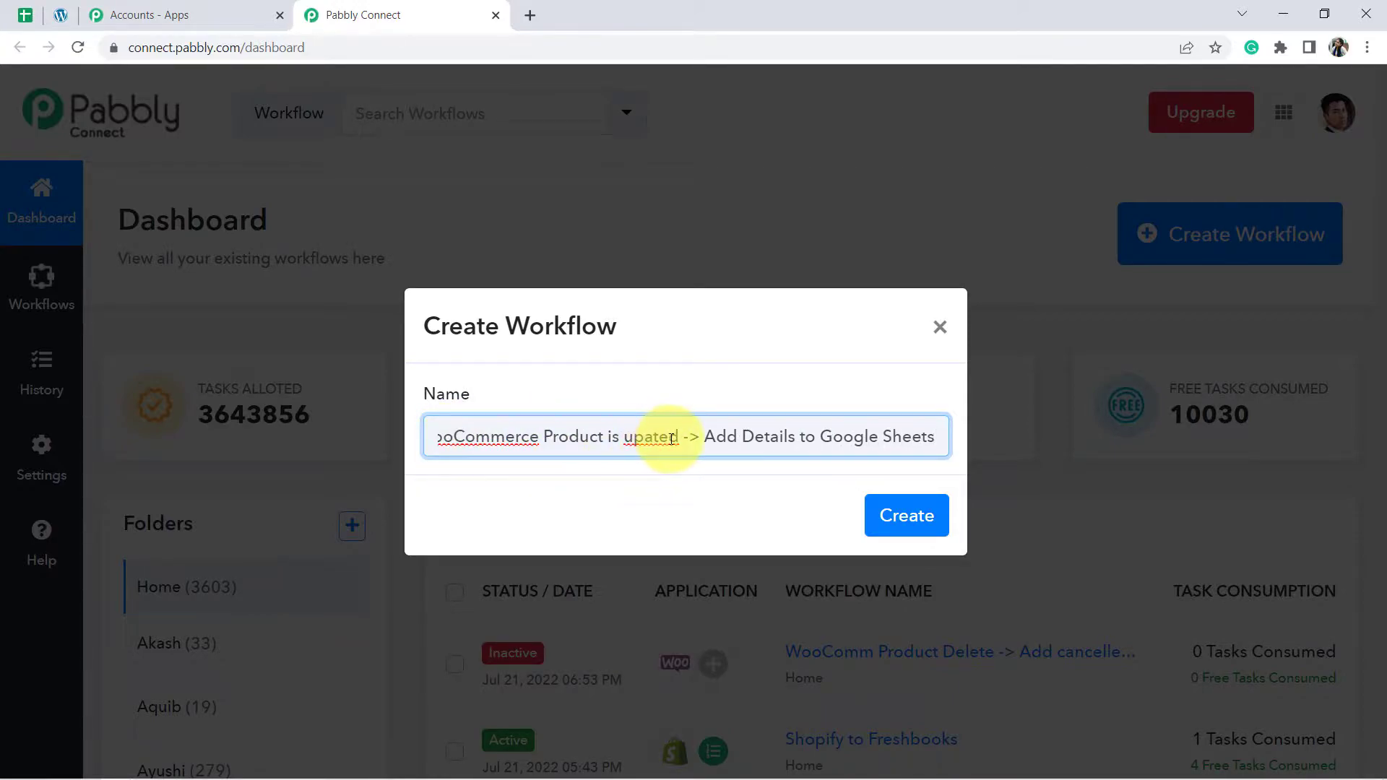
{"action": "type", "text": "d"}
{"action": "key", "text": "Left"}
{"action": "key", "text": "Left"}
{"action": "key", "text": "BackSpace"}
{"action": "type", "text": "U"}
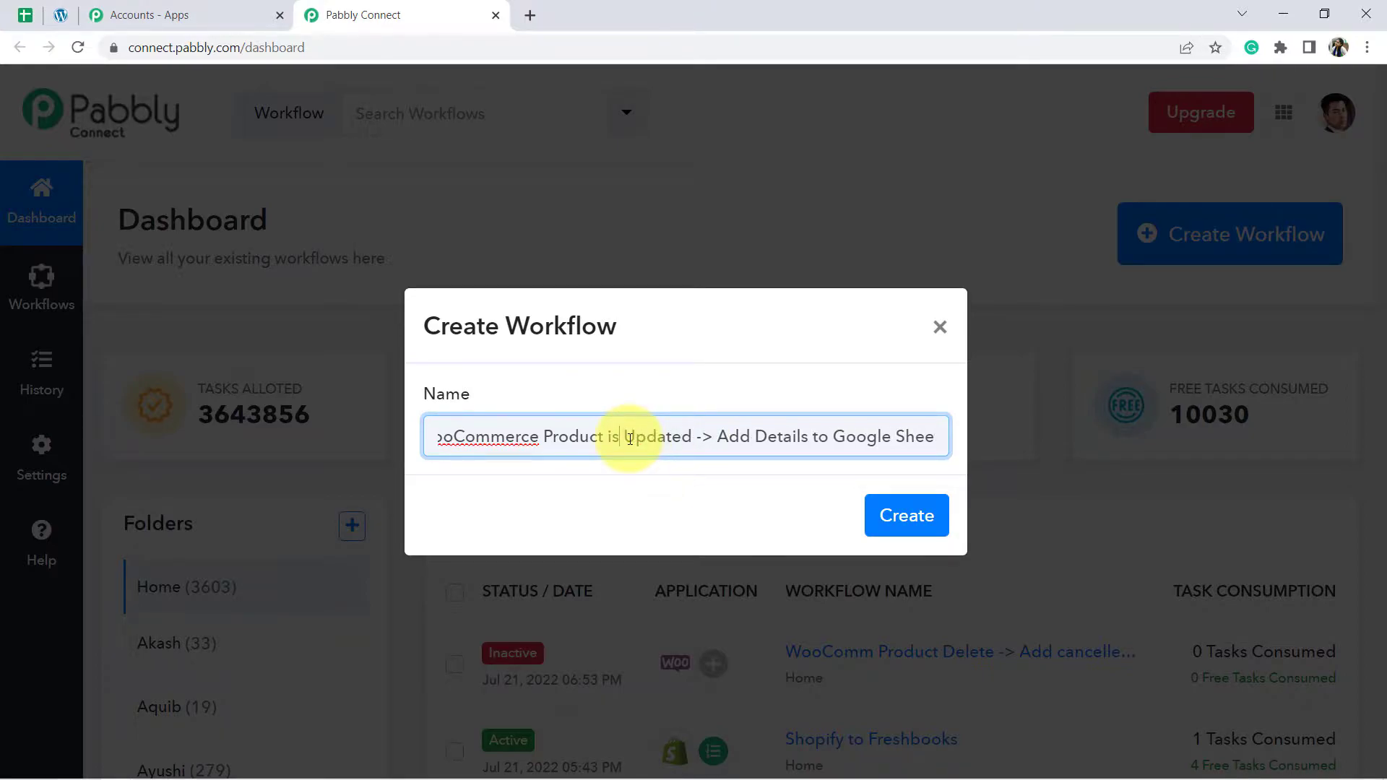
{"action": "left_click", "coordinate": [908, 513]}
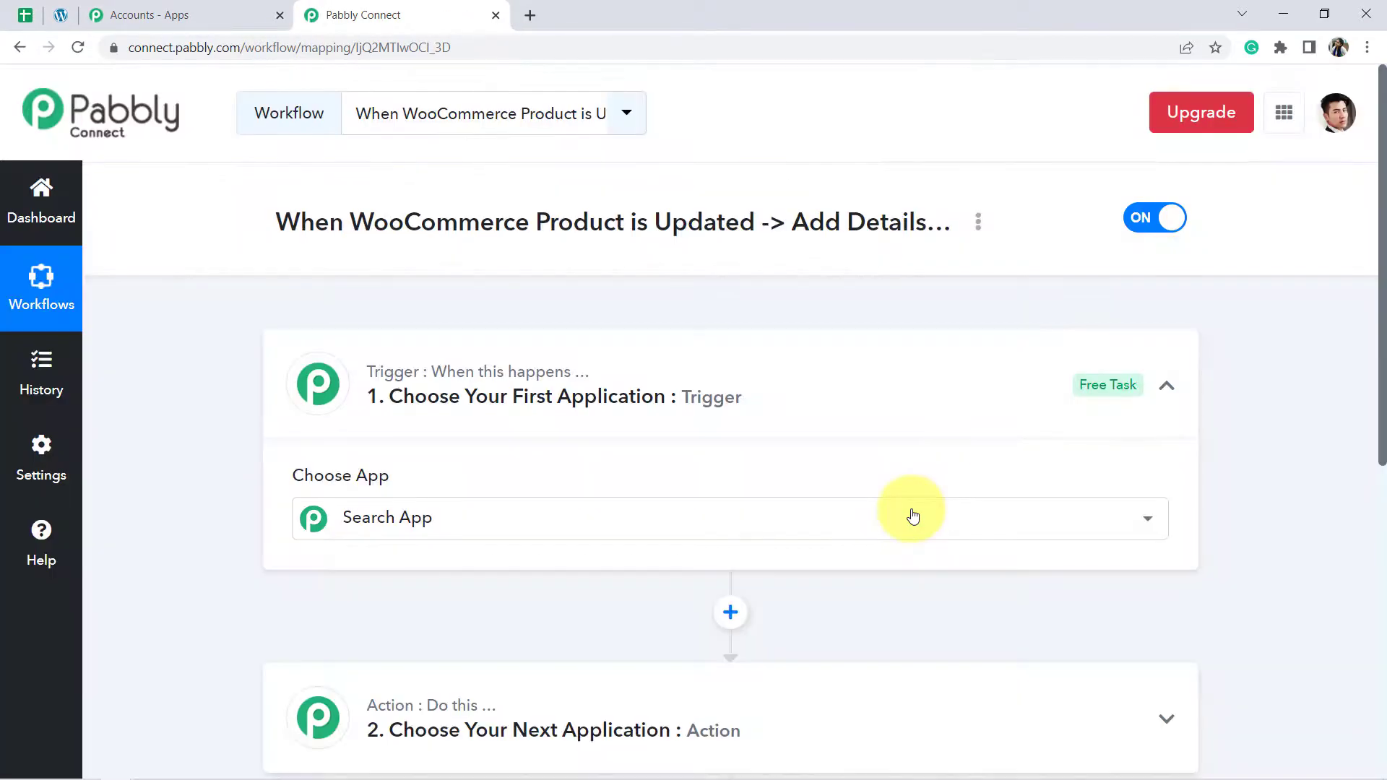
Search 'wooco' and choose WooCommerce as the trigger app
{"action": "left_click", "coordinate": [913, 516]}
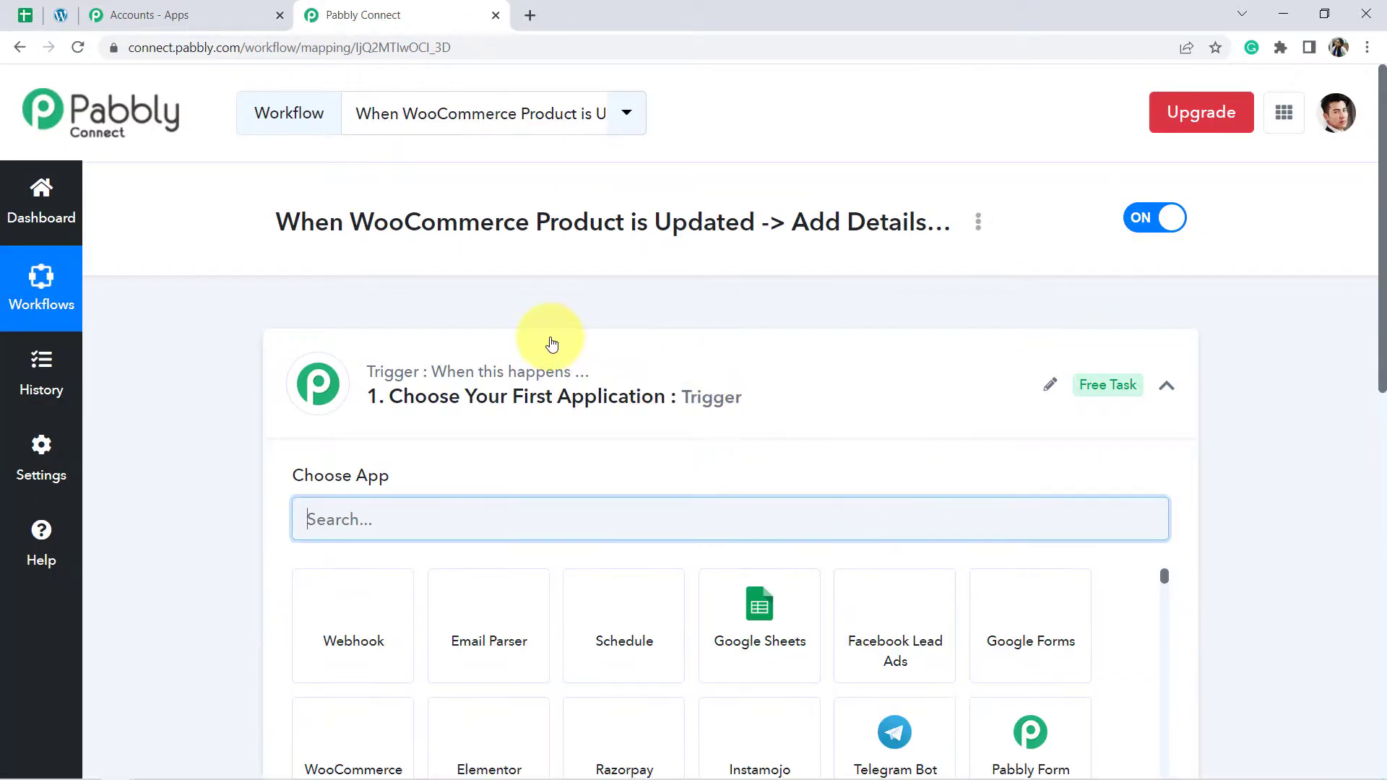
{"action": "left_click", "coordinate": [390, 385]}
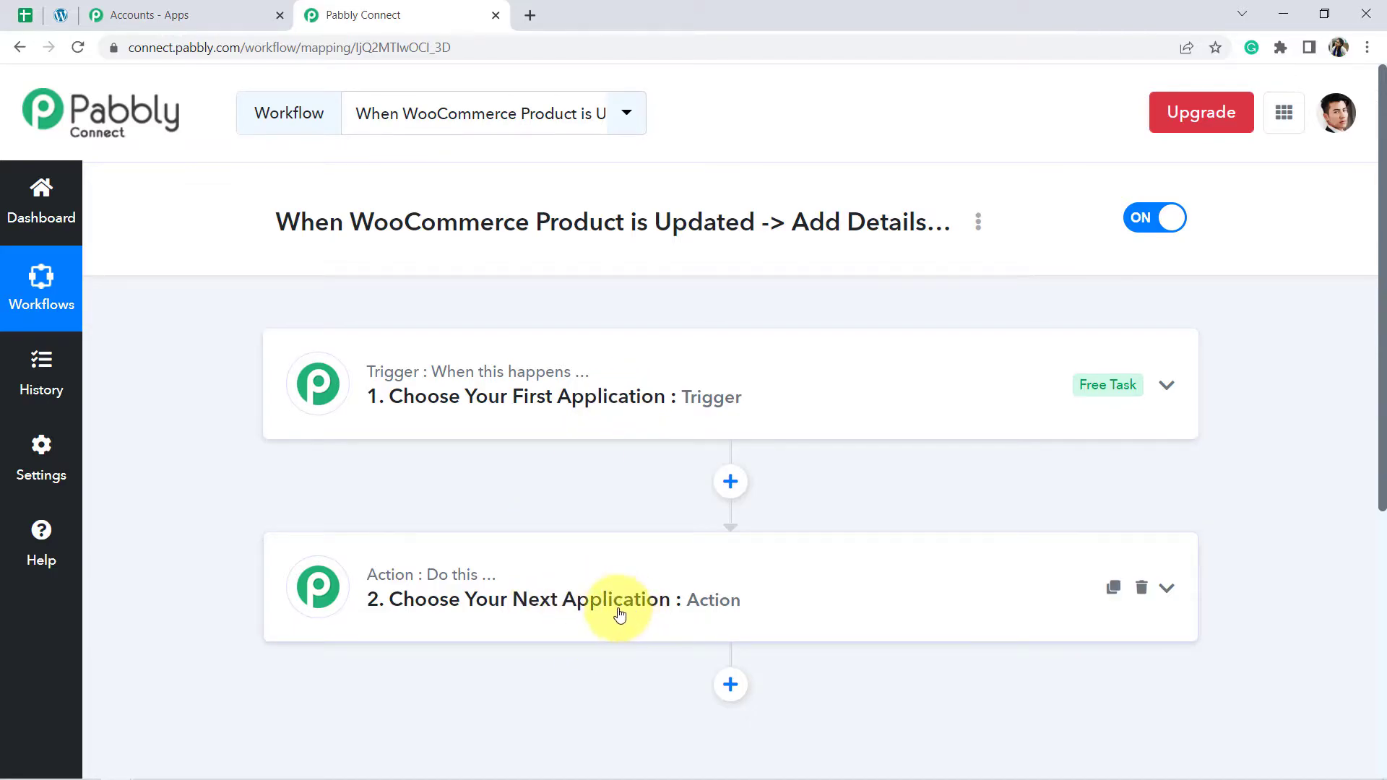
{"action": "left_click", "coordinate": [413, 380]}
{"action": "left_click", "coordinate": [355, 514]}
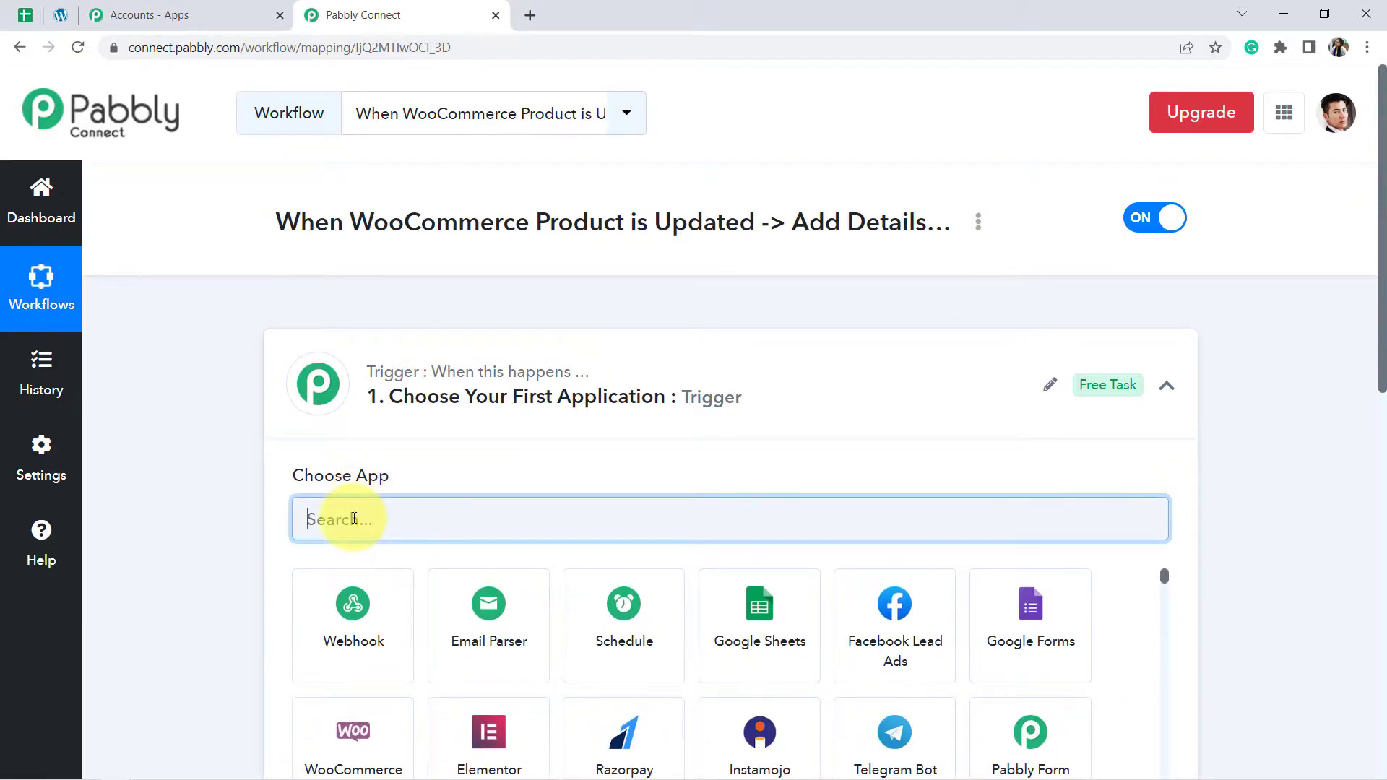
{"action": "type", "text": "wooco"}
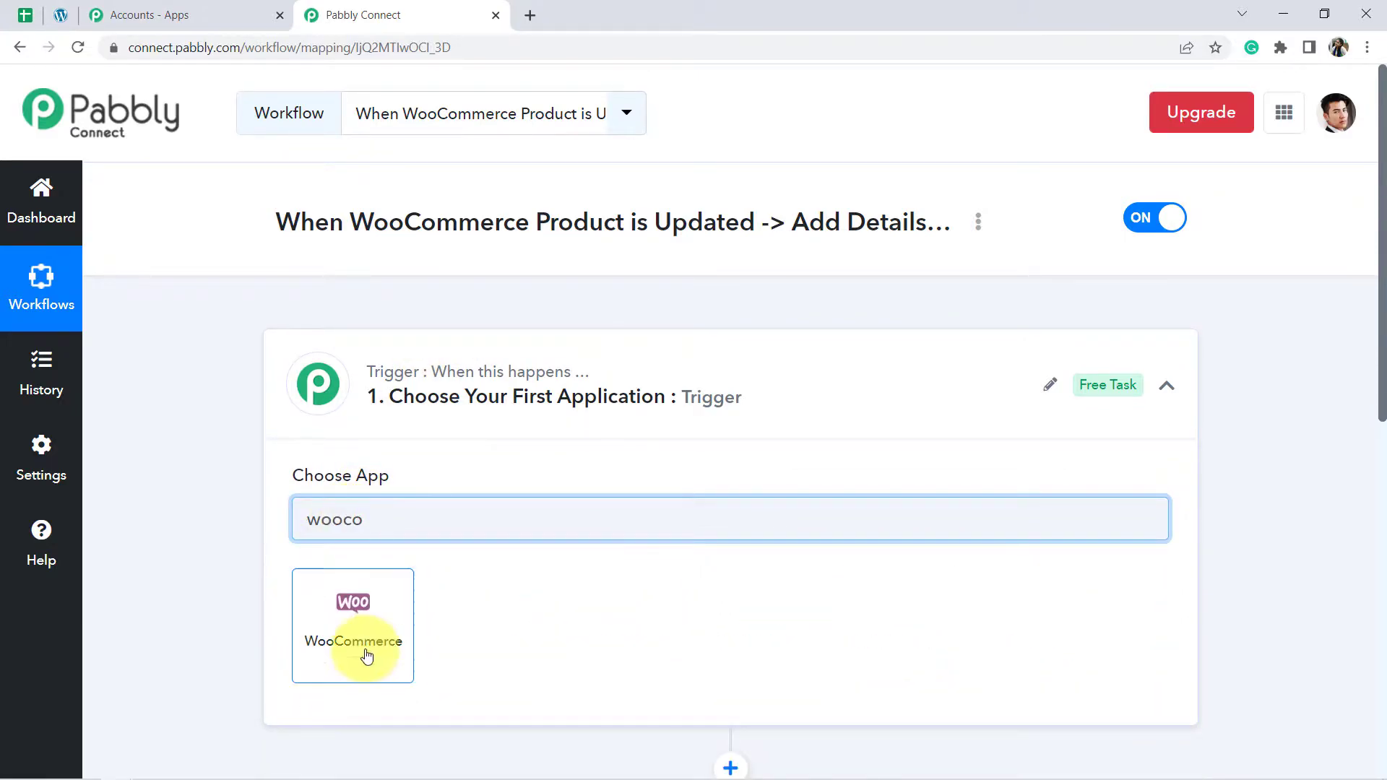
{"action": "left_click", "coordinate": [358, 620]}
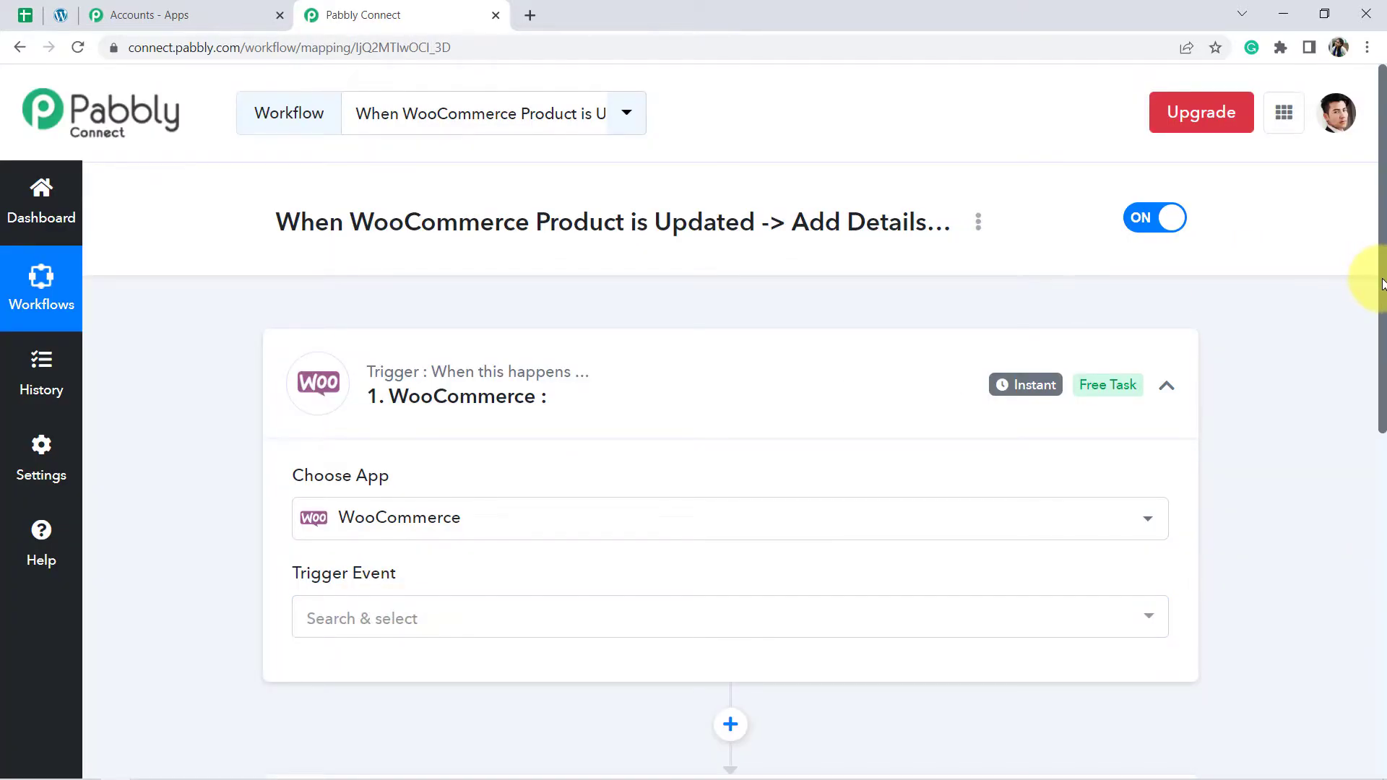
{"action": "left_click_drag", "start_coordinate": [1383, 280], "coordinate": [1383, 449]}
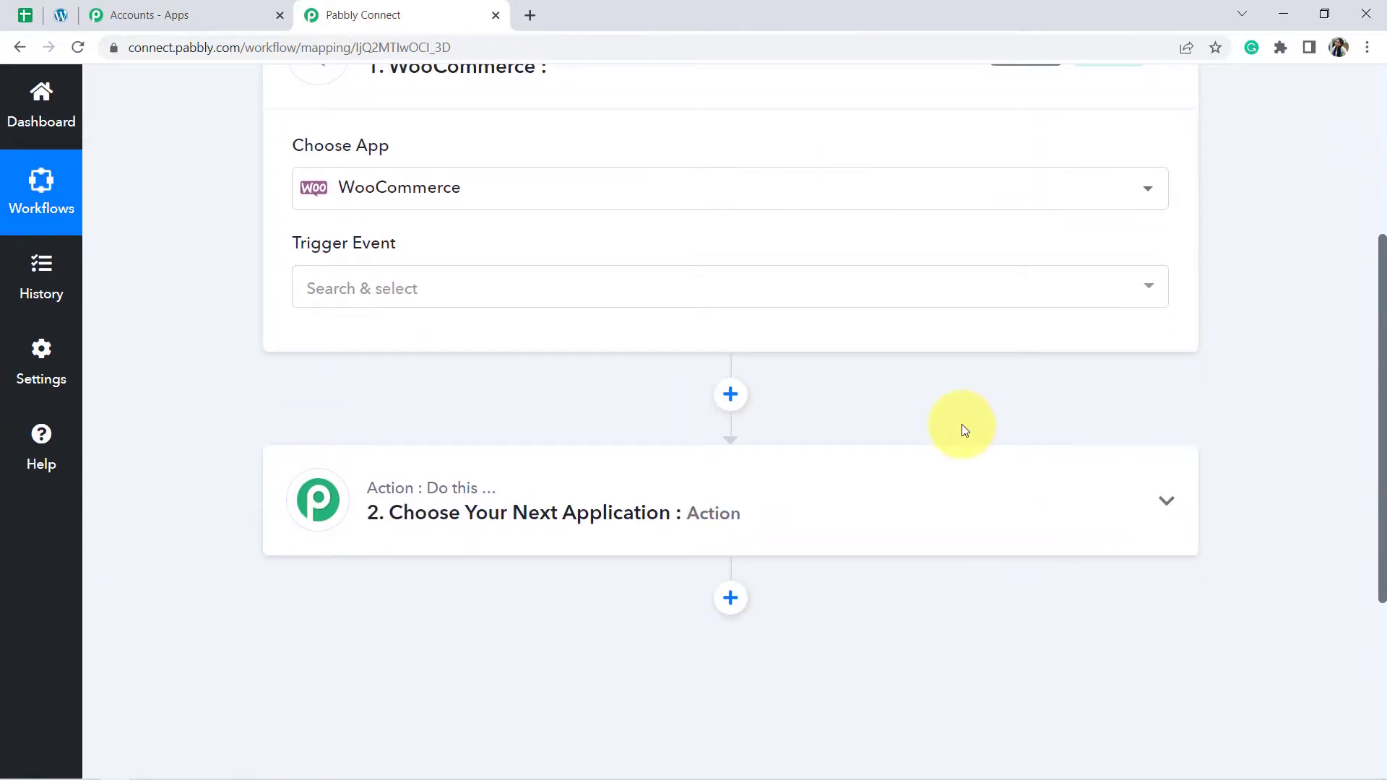
Search 'googl' and pick Google Sheets in the action step's app list
{"action": "left_click", "coordinate": [566, 518]}
{"action": "left_click", "coordinate": [372, 643]}
{"action": "type", "text": "google"}
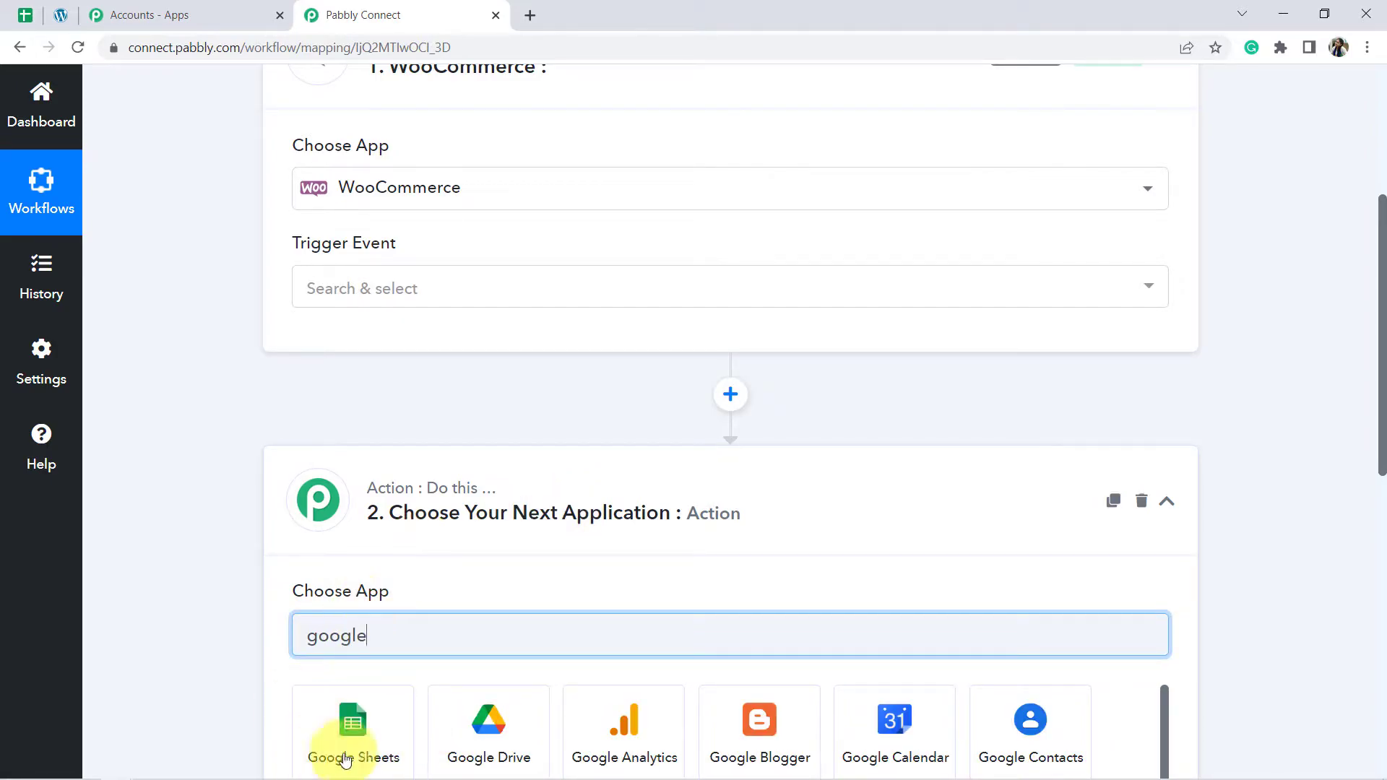
{"action": "left_click", "coordinate": [353, 716]}
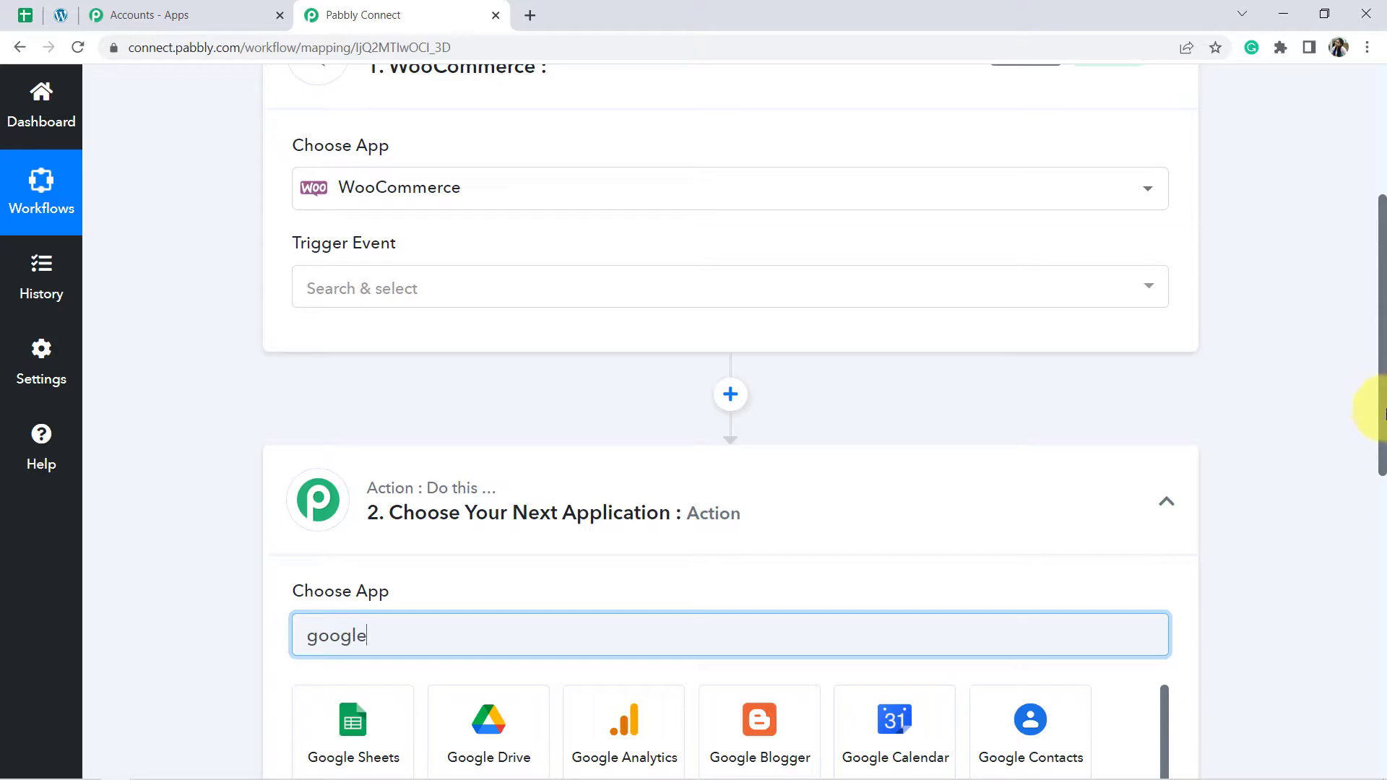
{"action": "left_click_drag", "start_coordinate": [1381, 401], "coordinate": [1377, 300]}
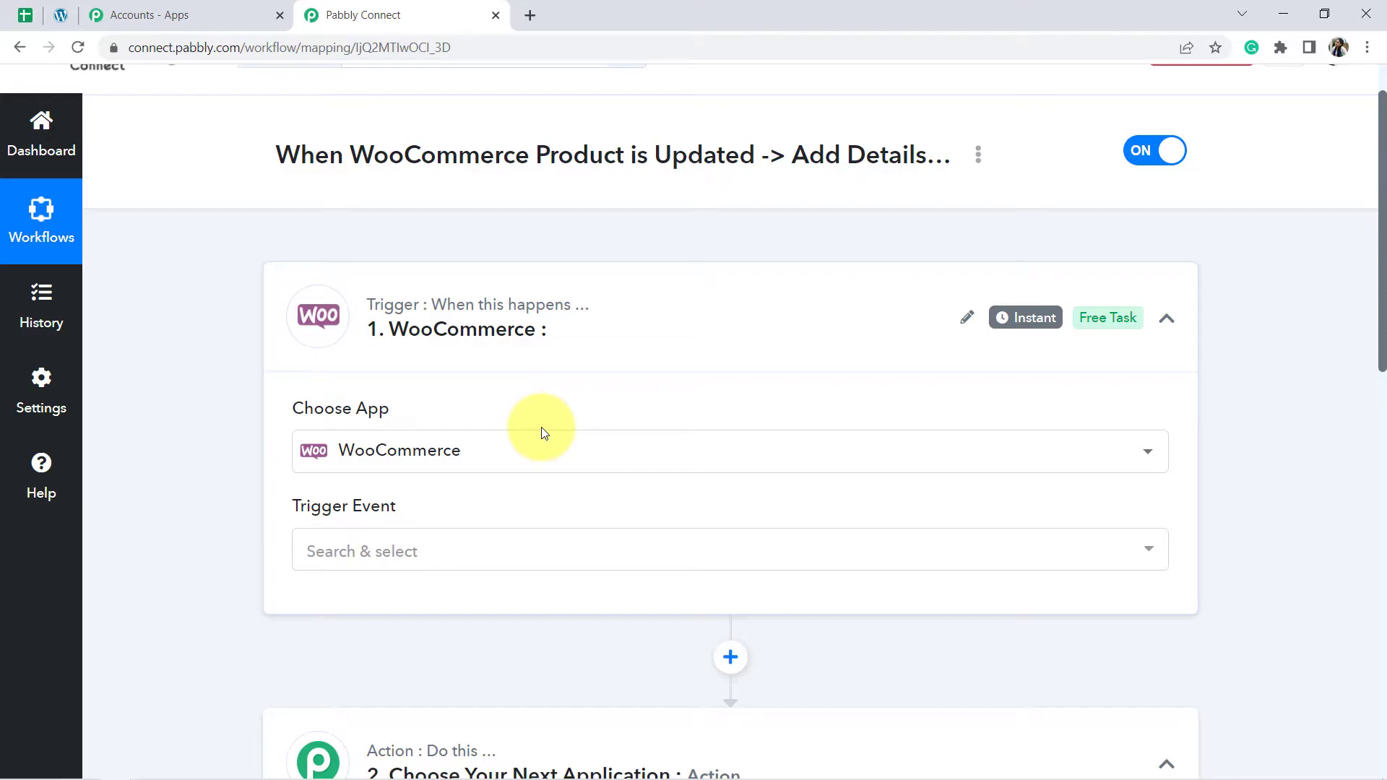
Set the WooCommerce trigger event to Product Updated
{"action": "left_click", "coordinate": [362, 551]}
{"action": "left_click_drag", "start_coordinate": [1162, 222], "coordinate": [1169, 406]}
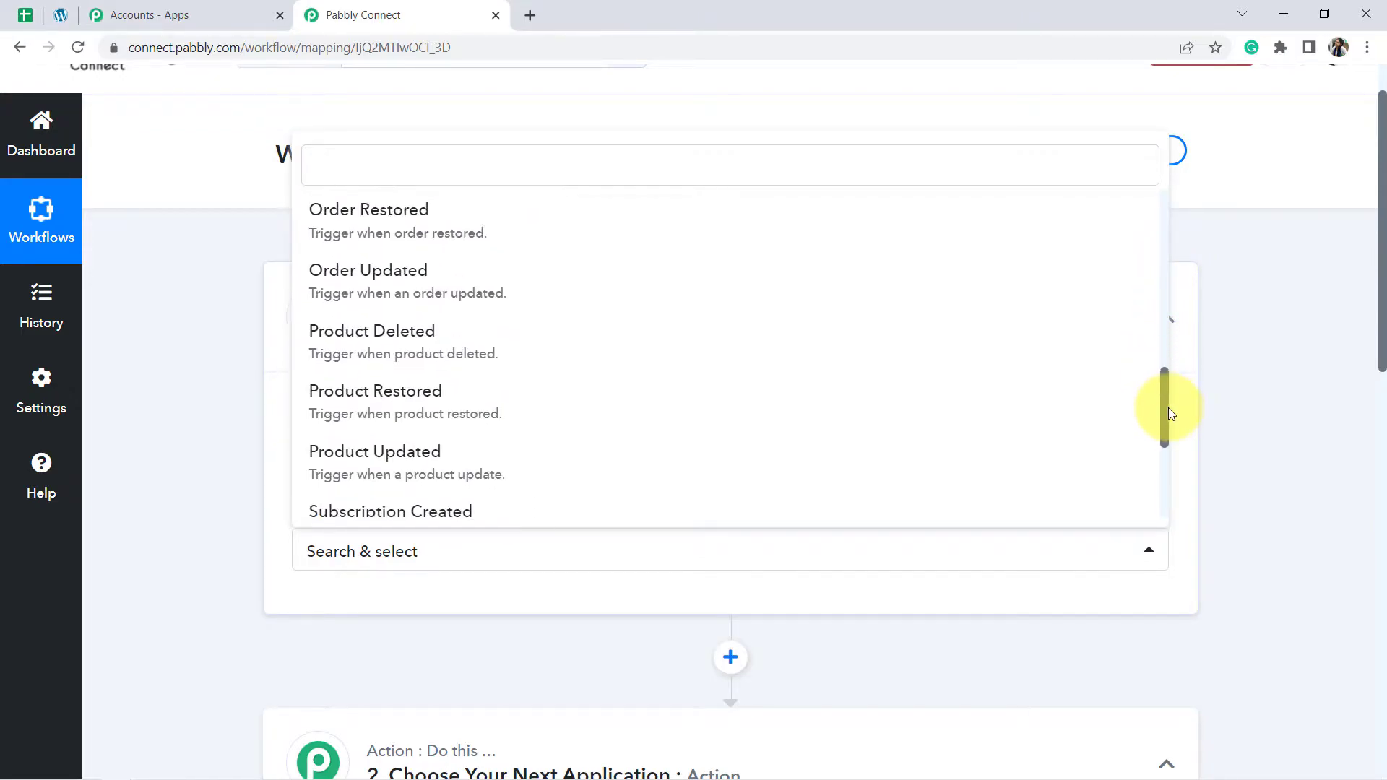
{"action": "left_click", "coordinate": [493, 463]}
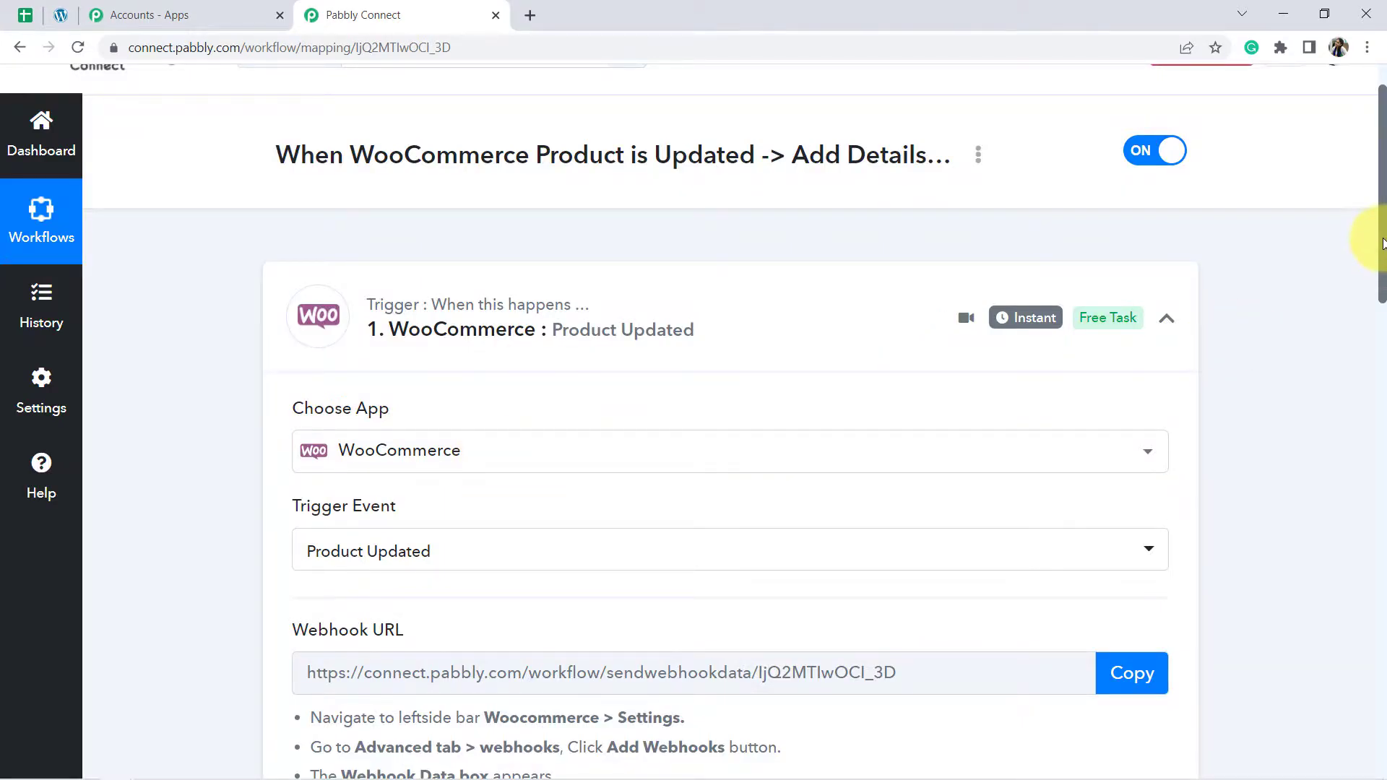
{"action": "left_click_drag", "start_coordinate": [1383, 244], "coordinate": [1371, 334]}
Start capturing the webhook response and copy the webhook URL
{"action": "mouse_move", "coordinate": [328, 322]}
{"action": "left_click_drag", "start_coordinate": [327, 323], "coordinate": [376, 318]}
{"action": "left_click", "coordinate": [335, 412]}
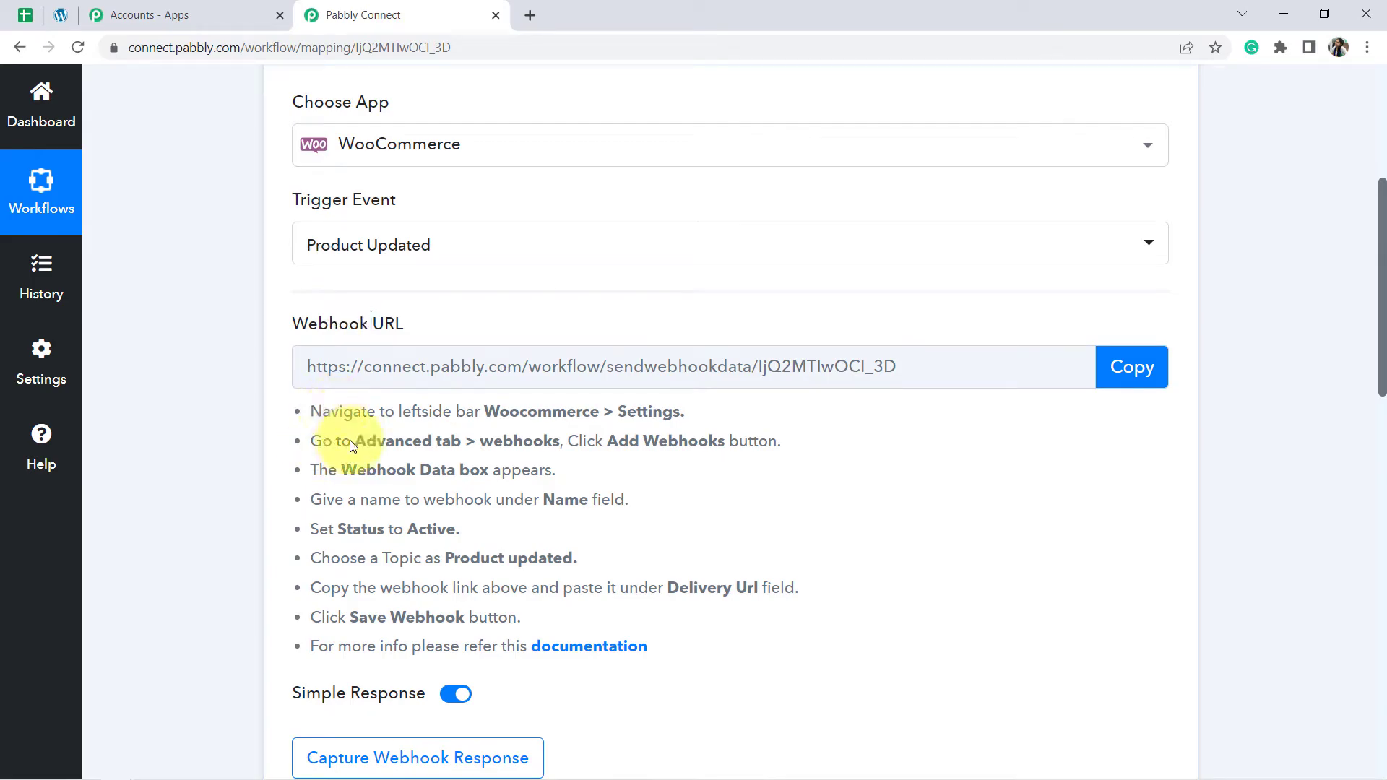
{"action": "left_click_drag", "start_coordinate": [335, 412], "coordinate": [462, 621]}
{"action": "left_click", "coordinate": [463, 625]}
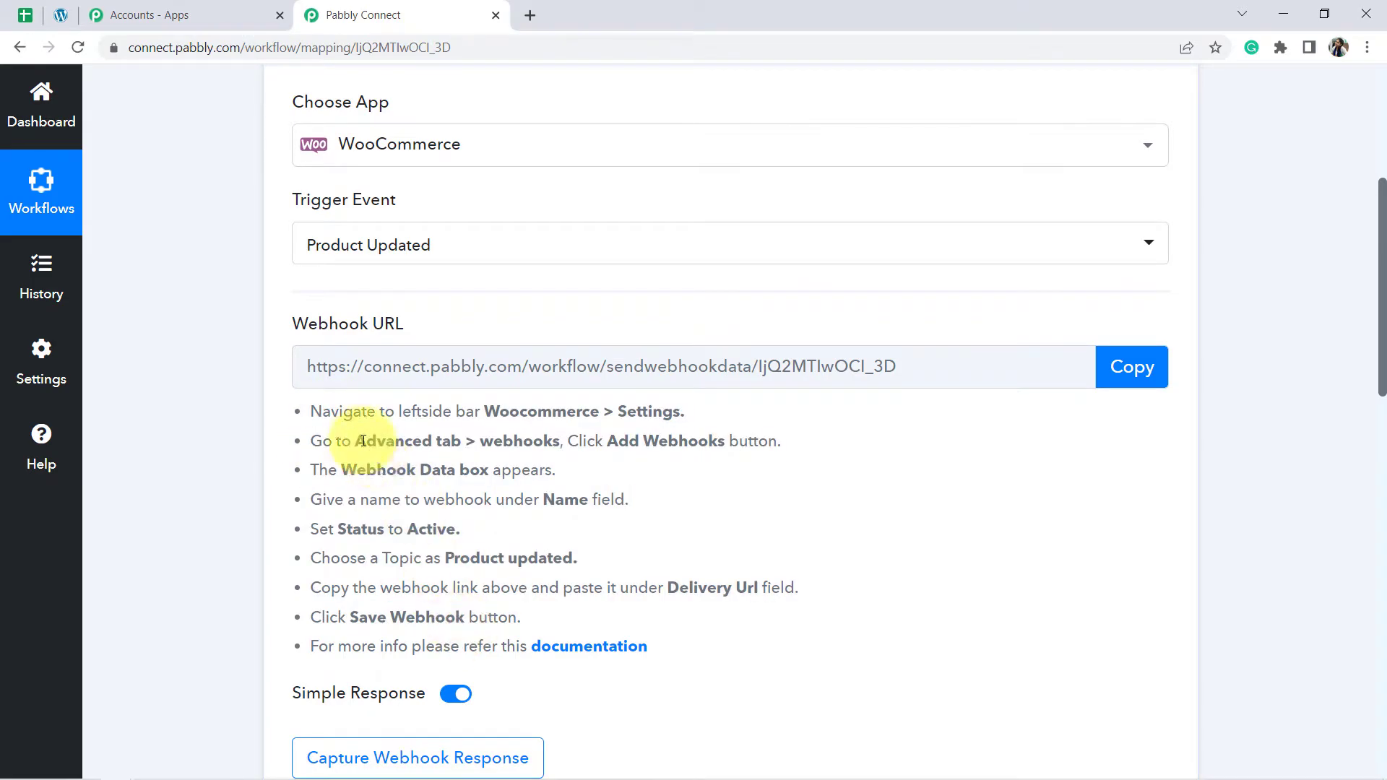
{"action": "left_click_drag", "start_coordinate": [333, 412], "coordinate": [436, 626]}
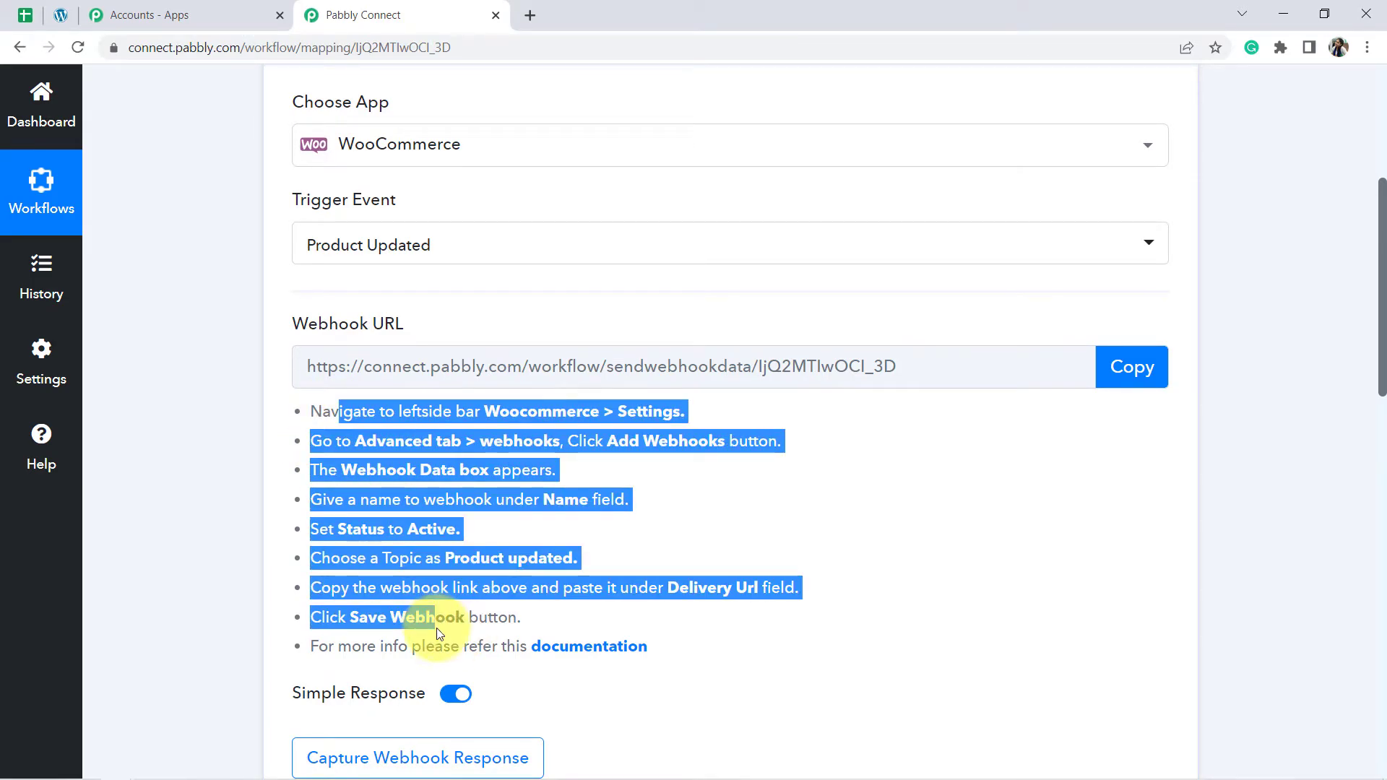
{"action": "left_click", "coordinate": [436, 627]}
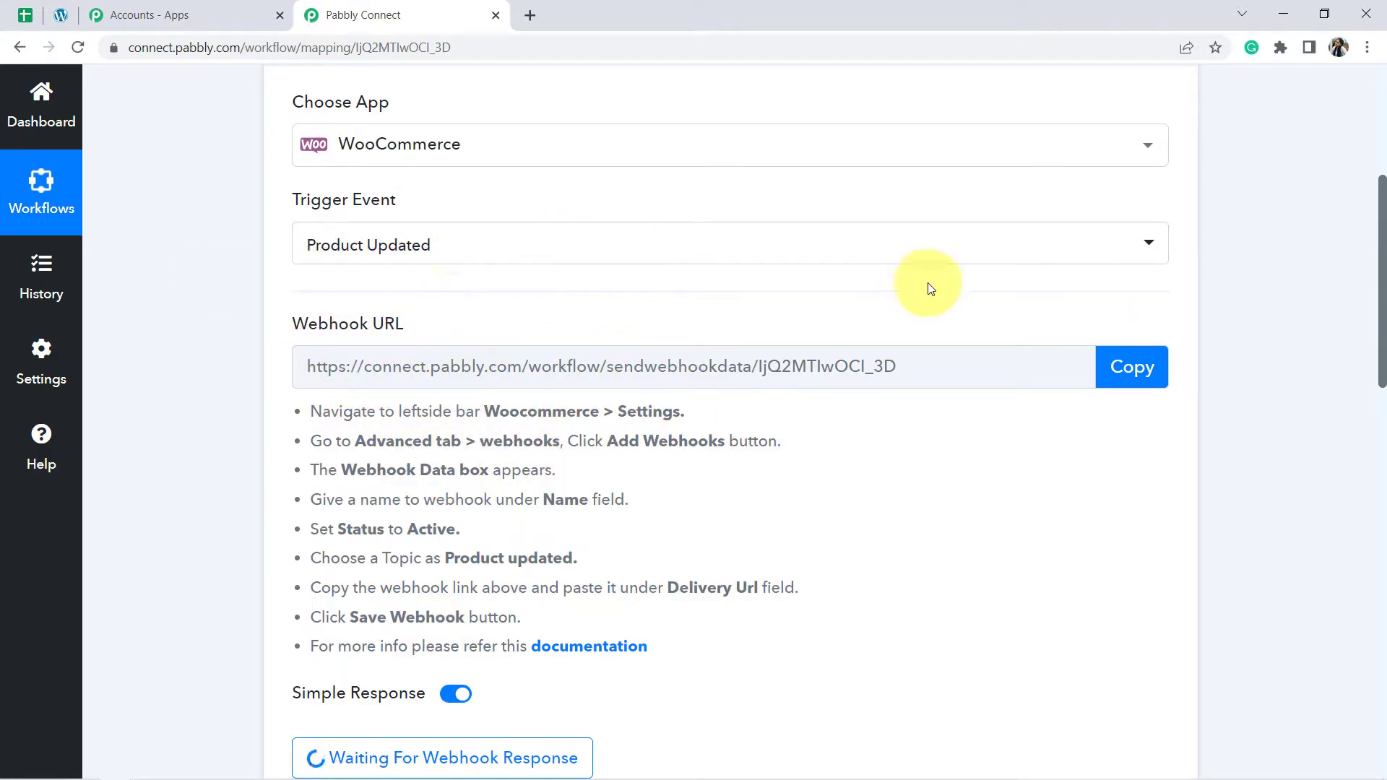
{"action": "left_click", "coordinate": [1124, 368]}
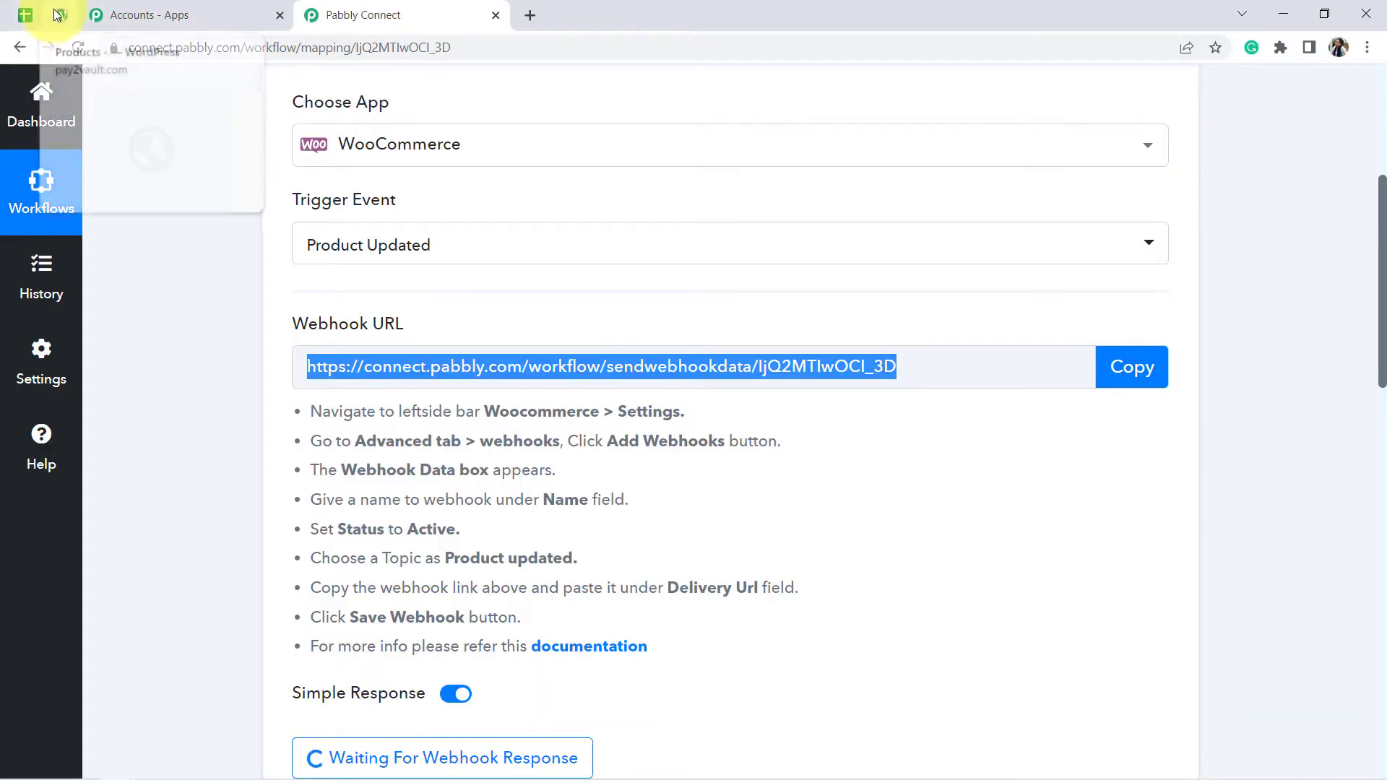
{"action": "left_click", "coordinate": [61, 14]}
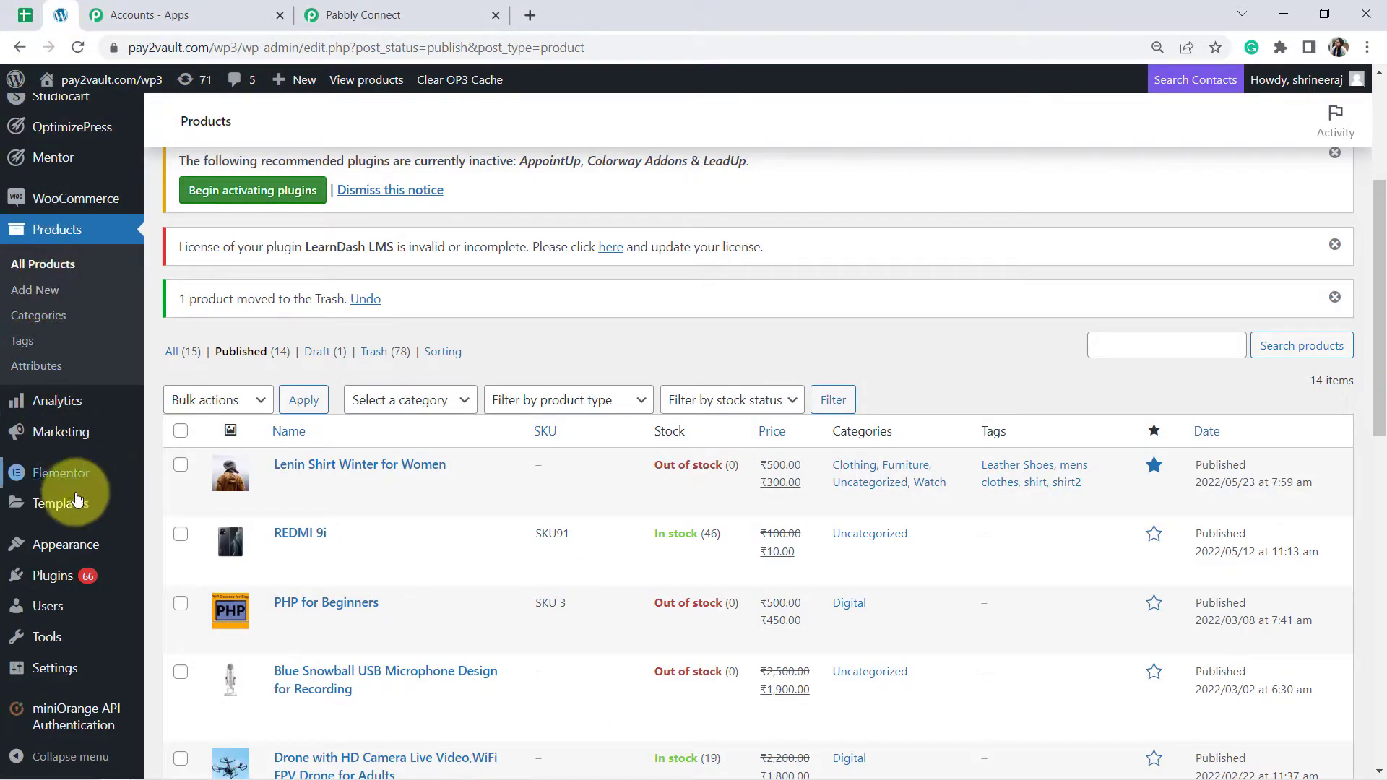
Go to WooCommerce Settings > Advanced > Webhooks and start adding a new webhook
{"action": "mouse_move", "coordinate": [41, 504]}
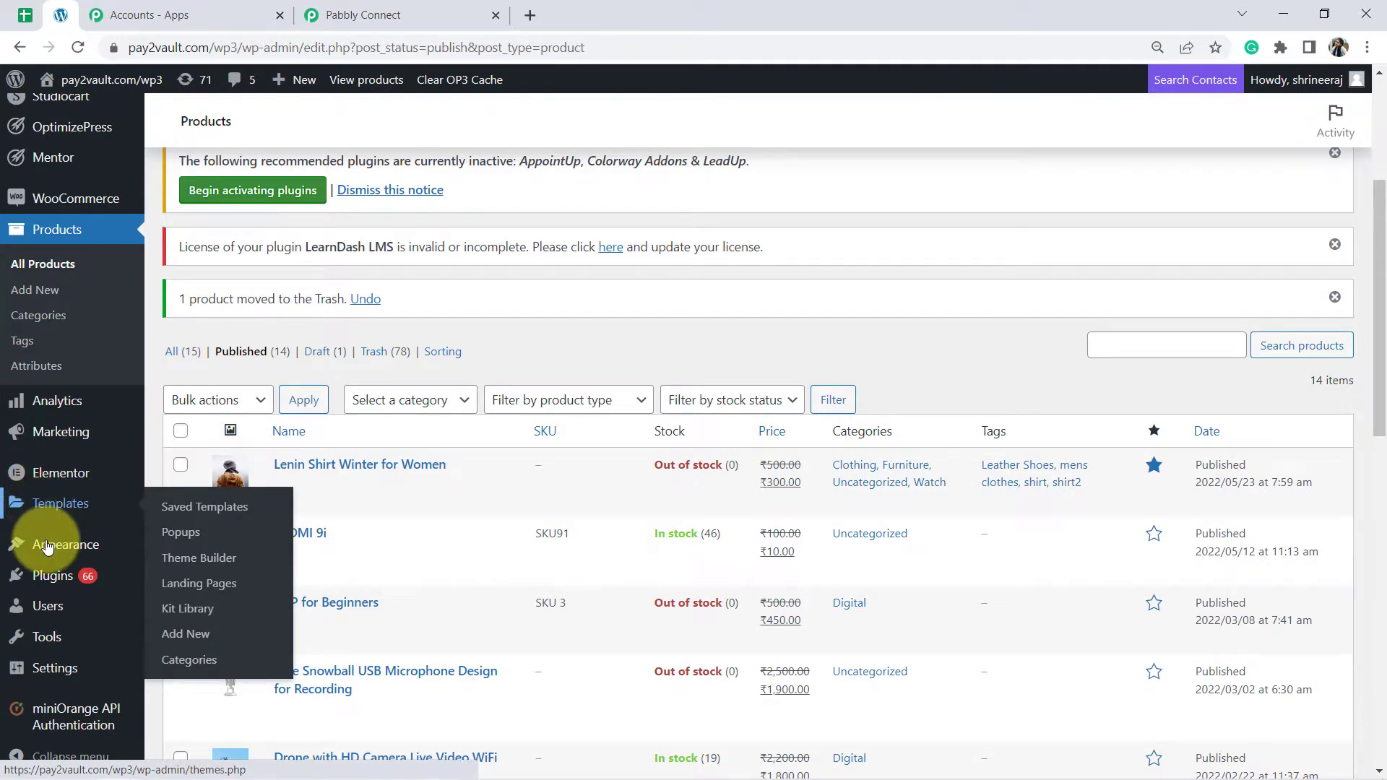
{"action": "mouse_move", "coordinate": [44, 209]}
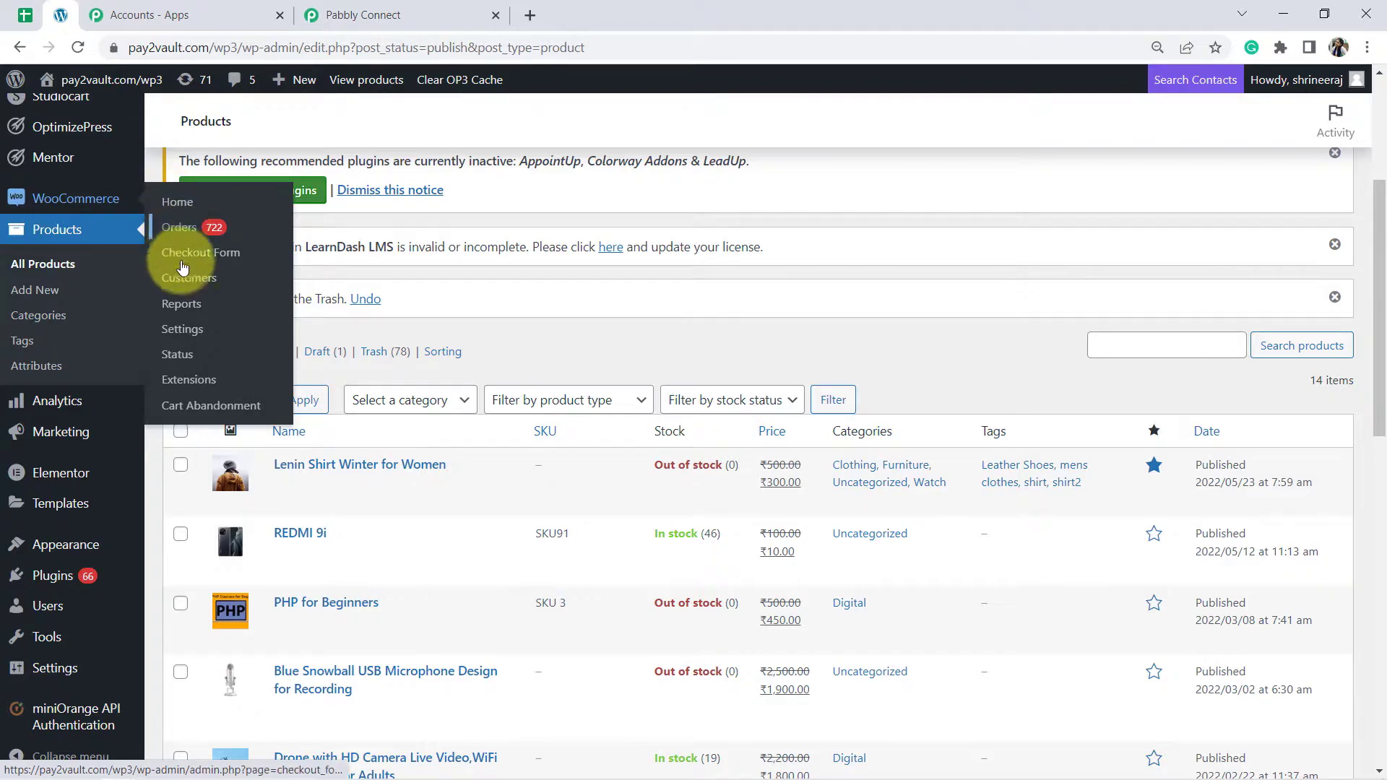
{"action": "left_click", "coordinate": [181, 338]}
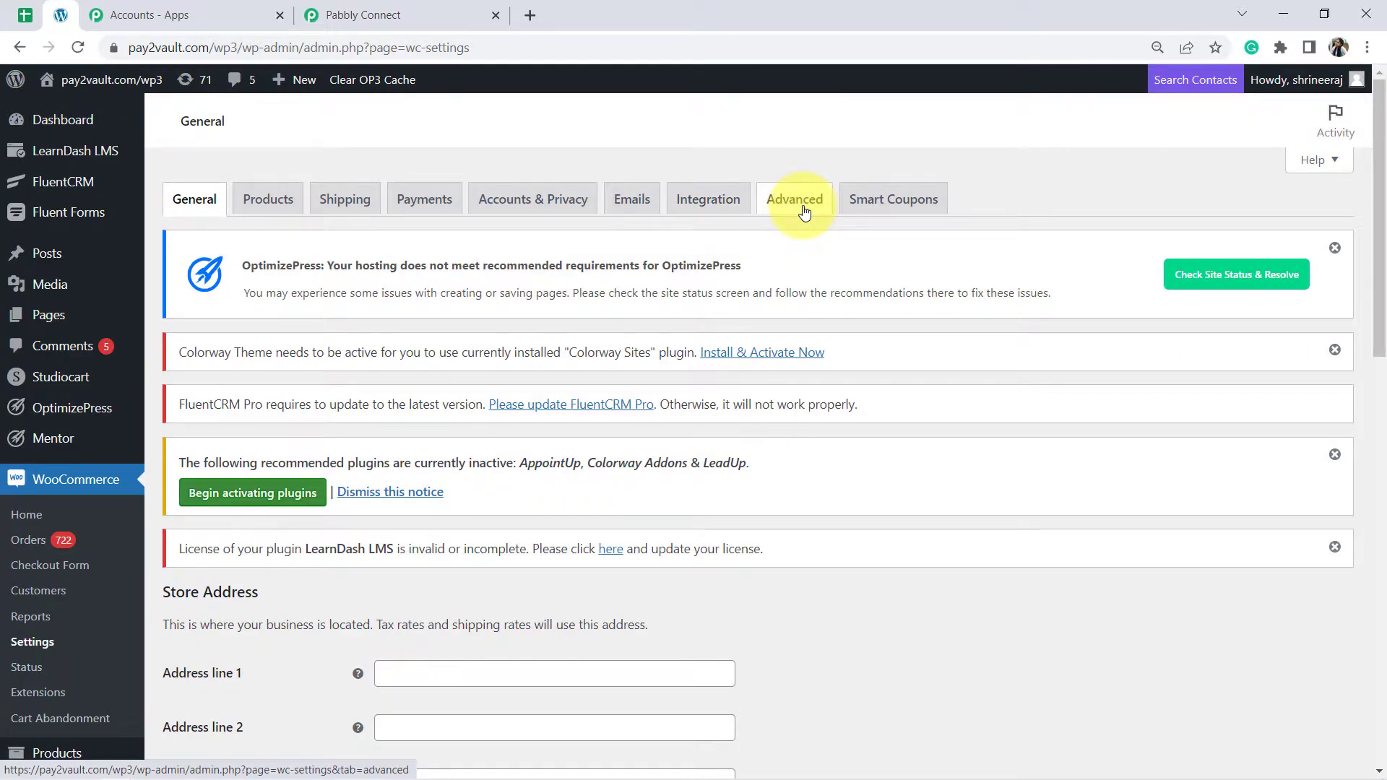
{"action": "left_click", "coordinate": [804, 212]}
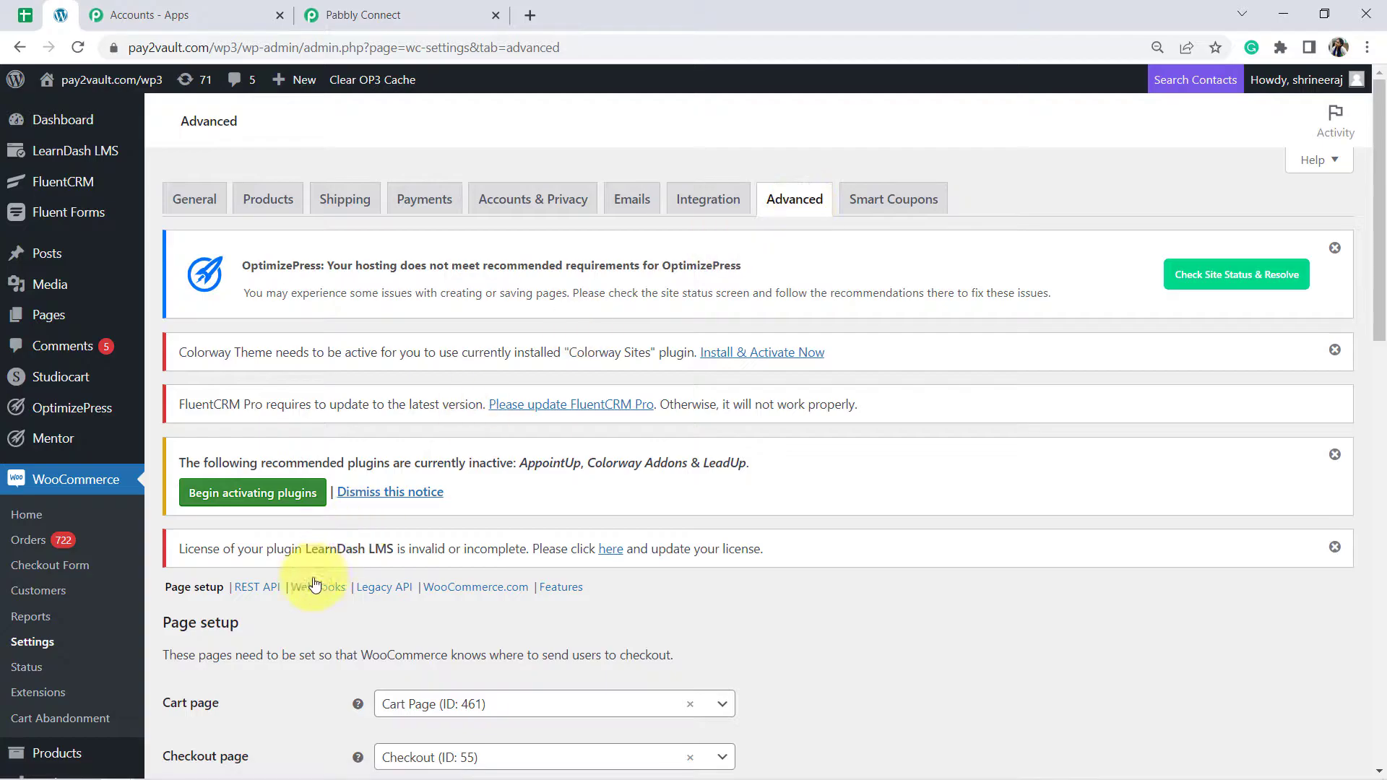
{"action": "left_click", "coordinate": [319, 589]}
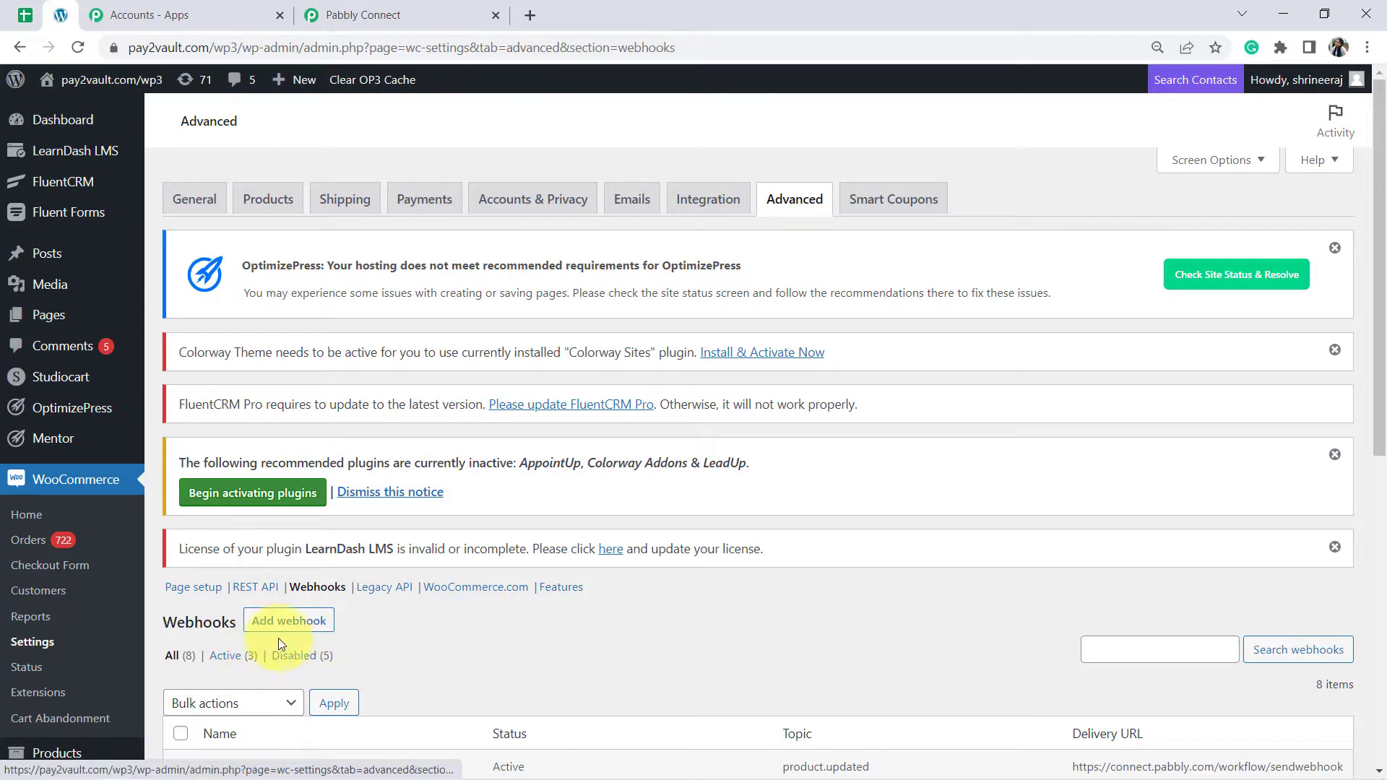
{"action": "left_click", "coordinate": [312, 619]}
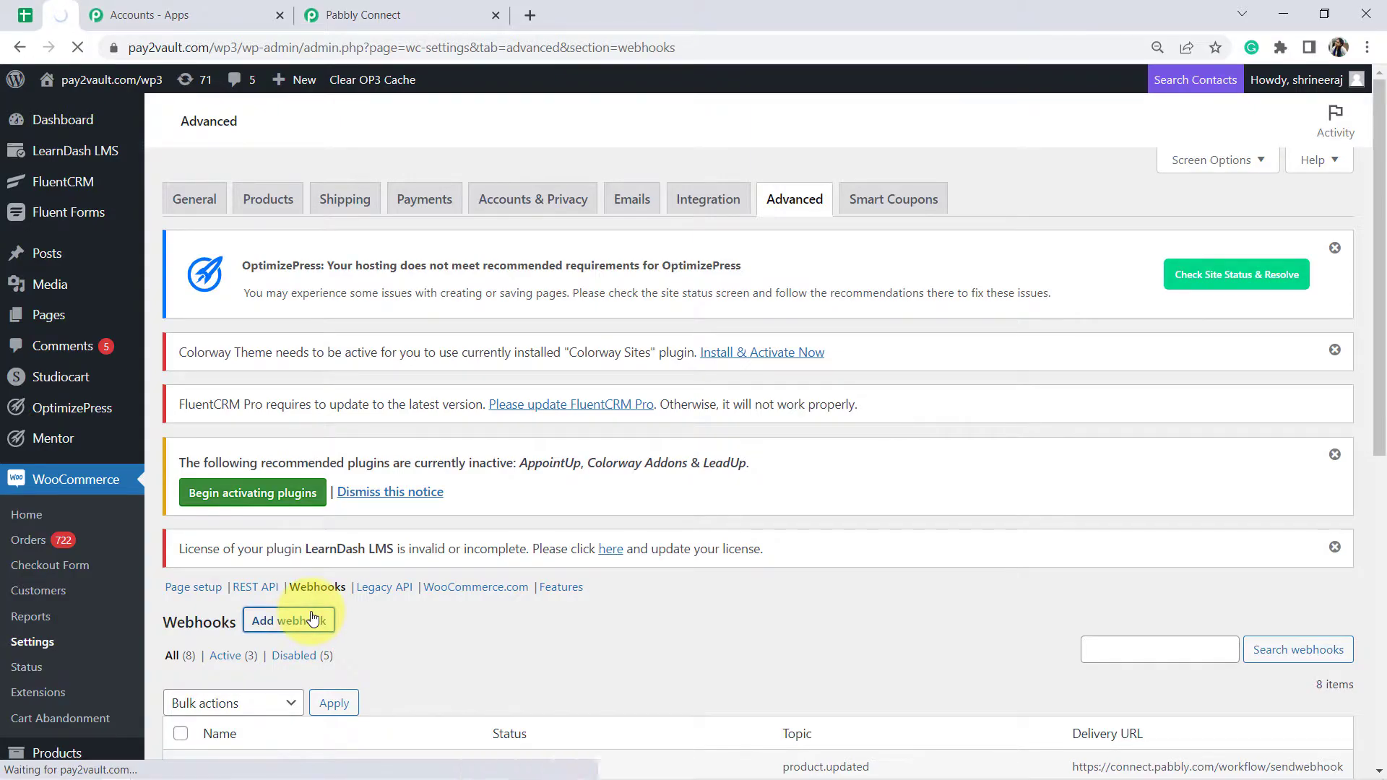
Zoom the browser page to 125%
{"action": "left_click", "coordinate": [1368, 47]}
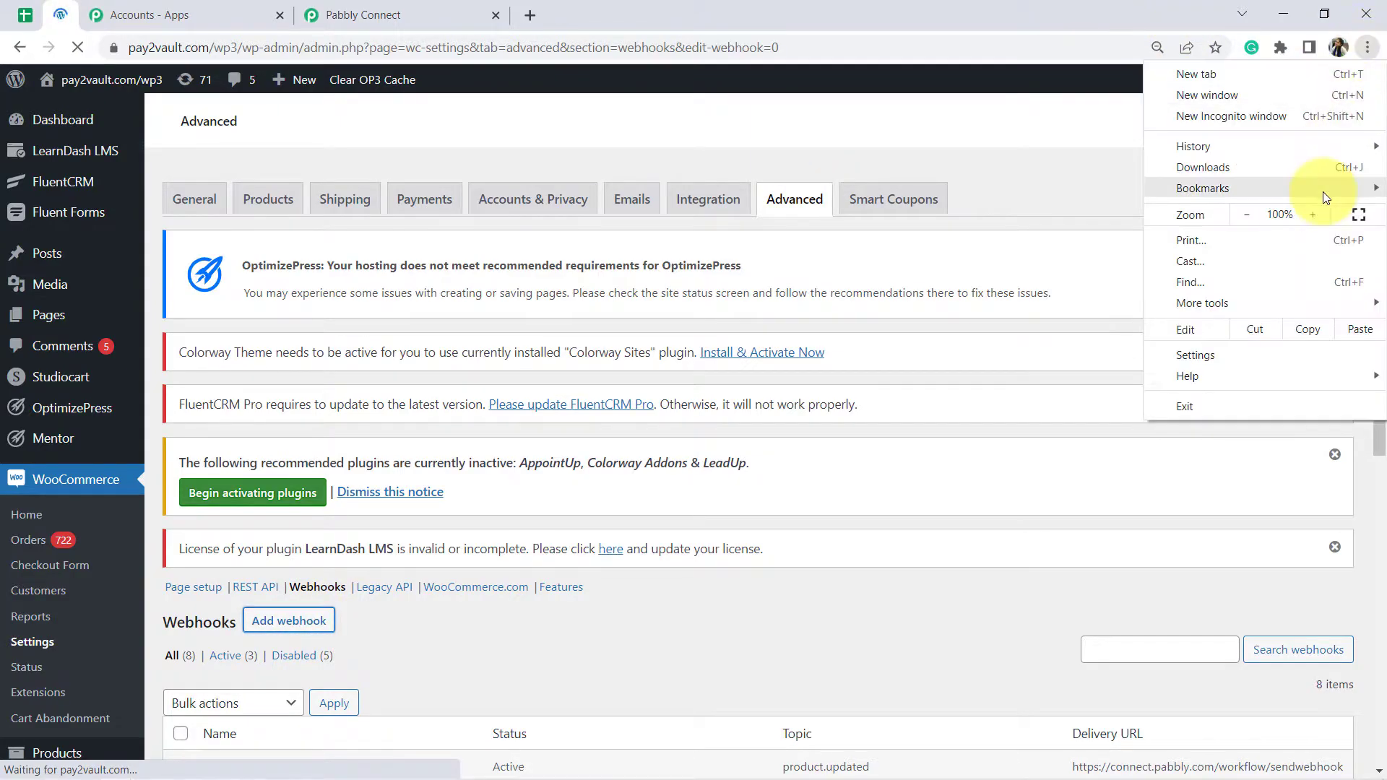
{"action": "left_click", "coordinate": [1313, 214]}
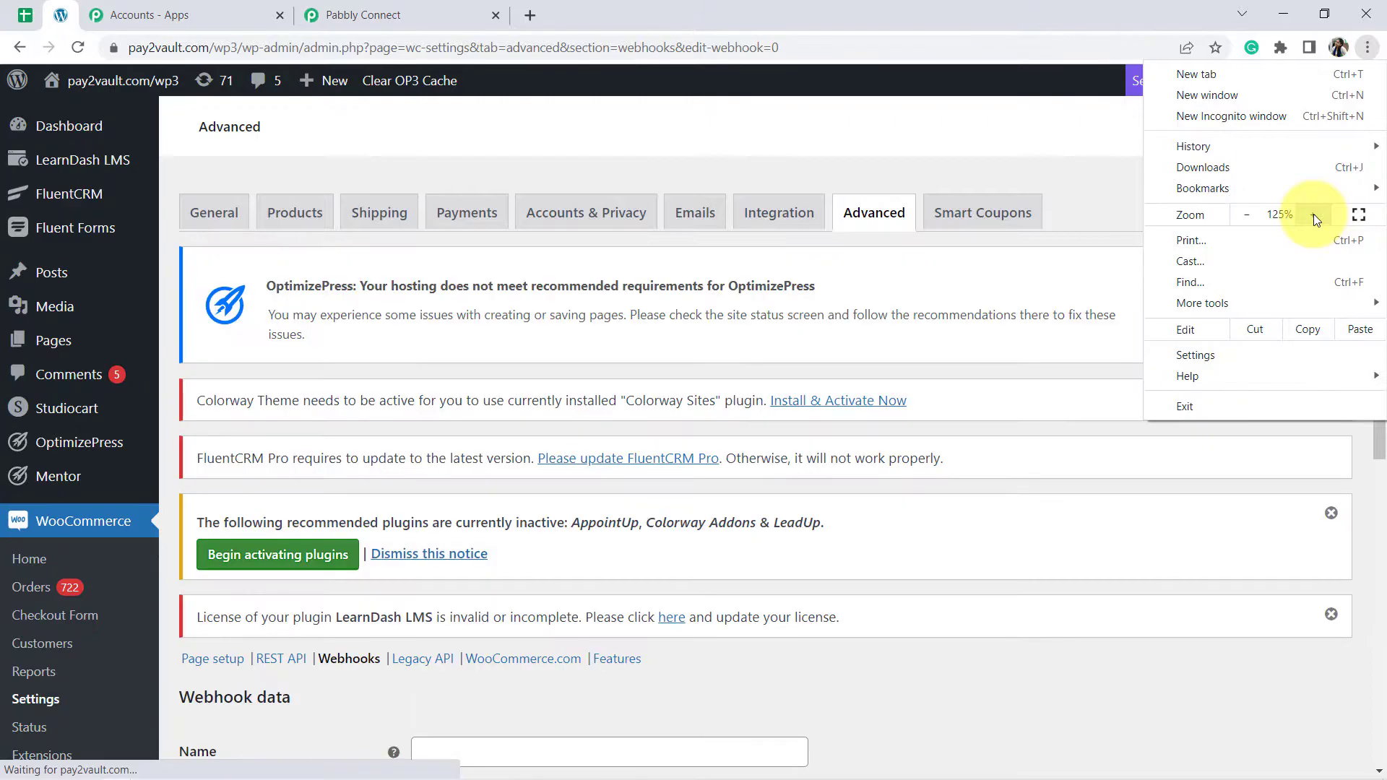
{"action": "left_click", "coordinate": [1313, 214]}
{"action": "left_click", "coordinate": [1039, 178]}
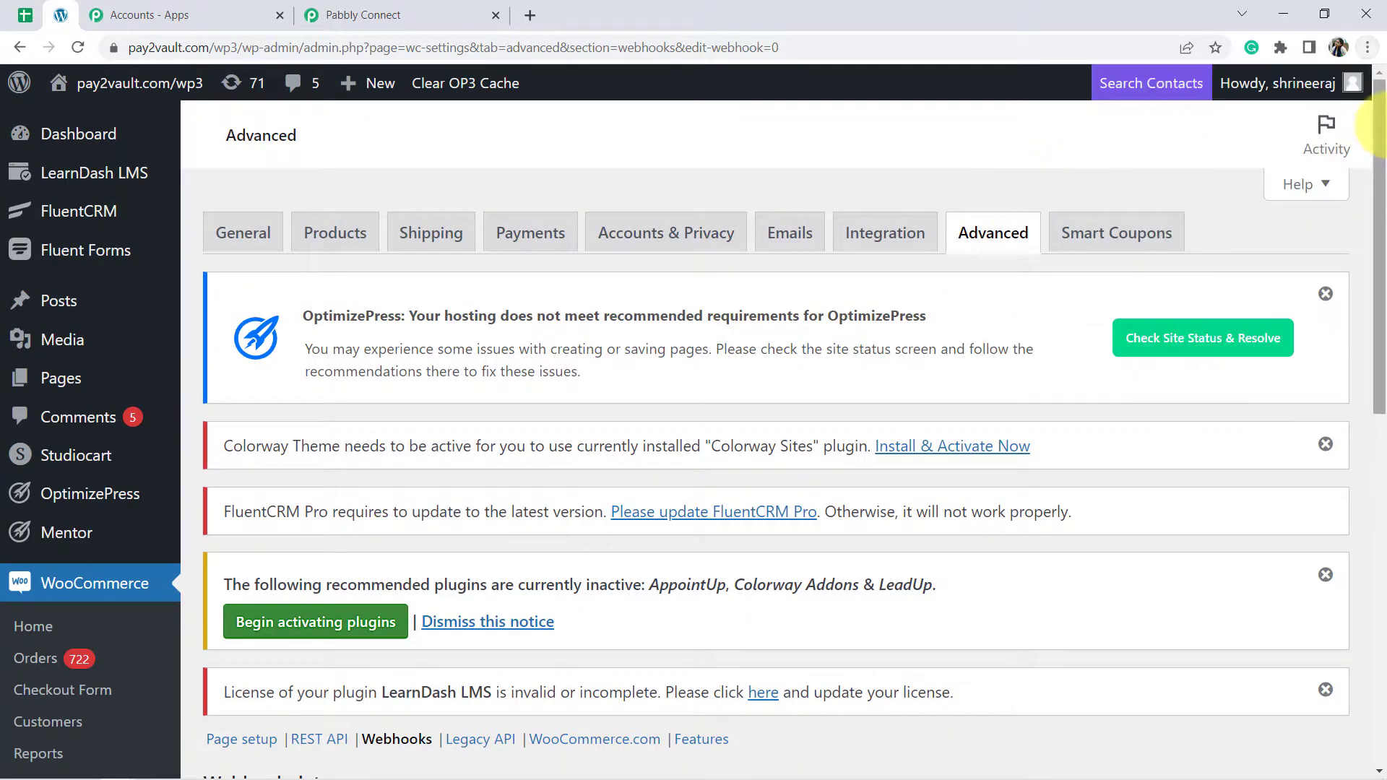
{"action": "left_click_drag", "start_coordinate": [1379, 132], "coordinate": [1380, 354]}
Name the webhook 'Send the details when product is updated', status Active, topic Product updated
{"action": "left_click", "coordinate": [526, 367]}
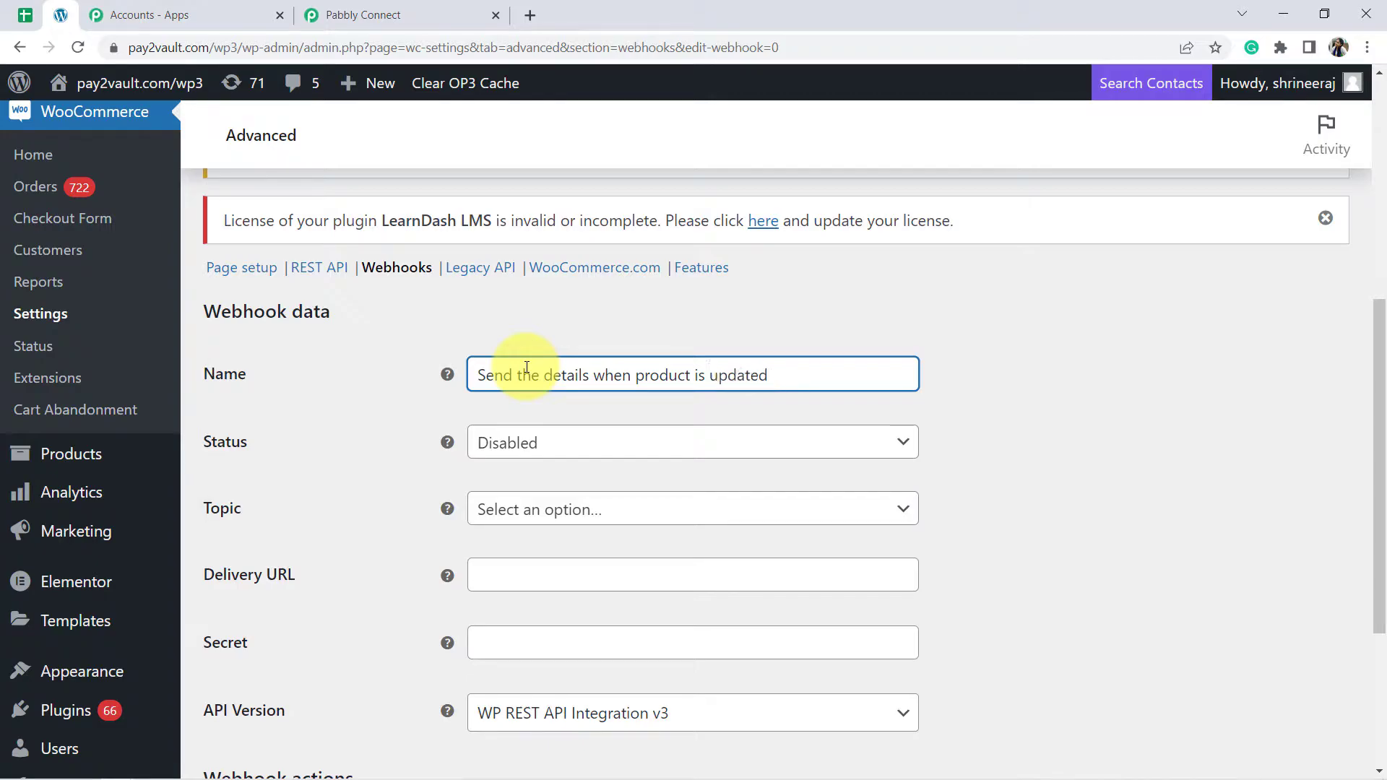
{"action": "left_click", "coordinate": [482, 443]}
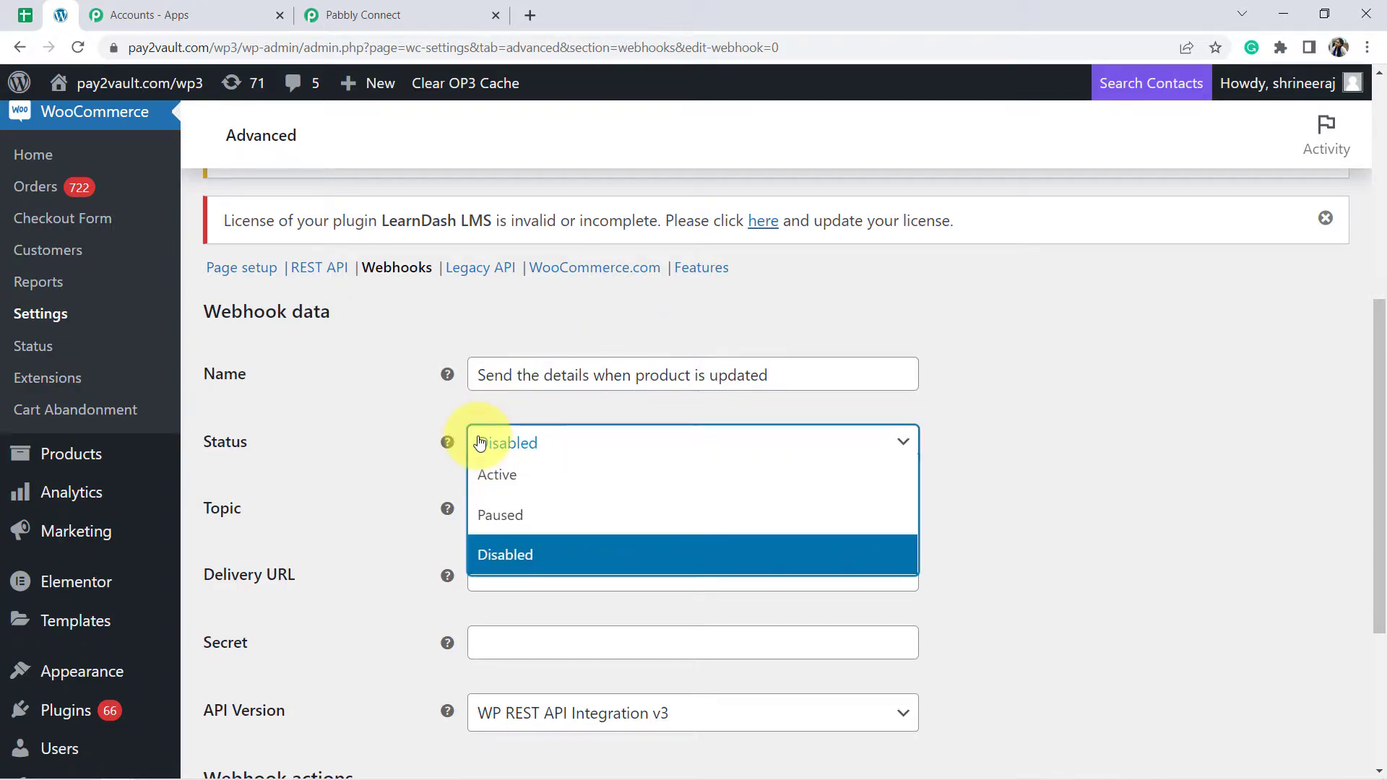
{"action": "left_click", "coordinate": [486, 474]}
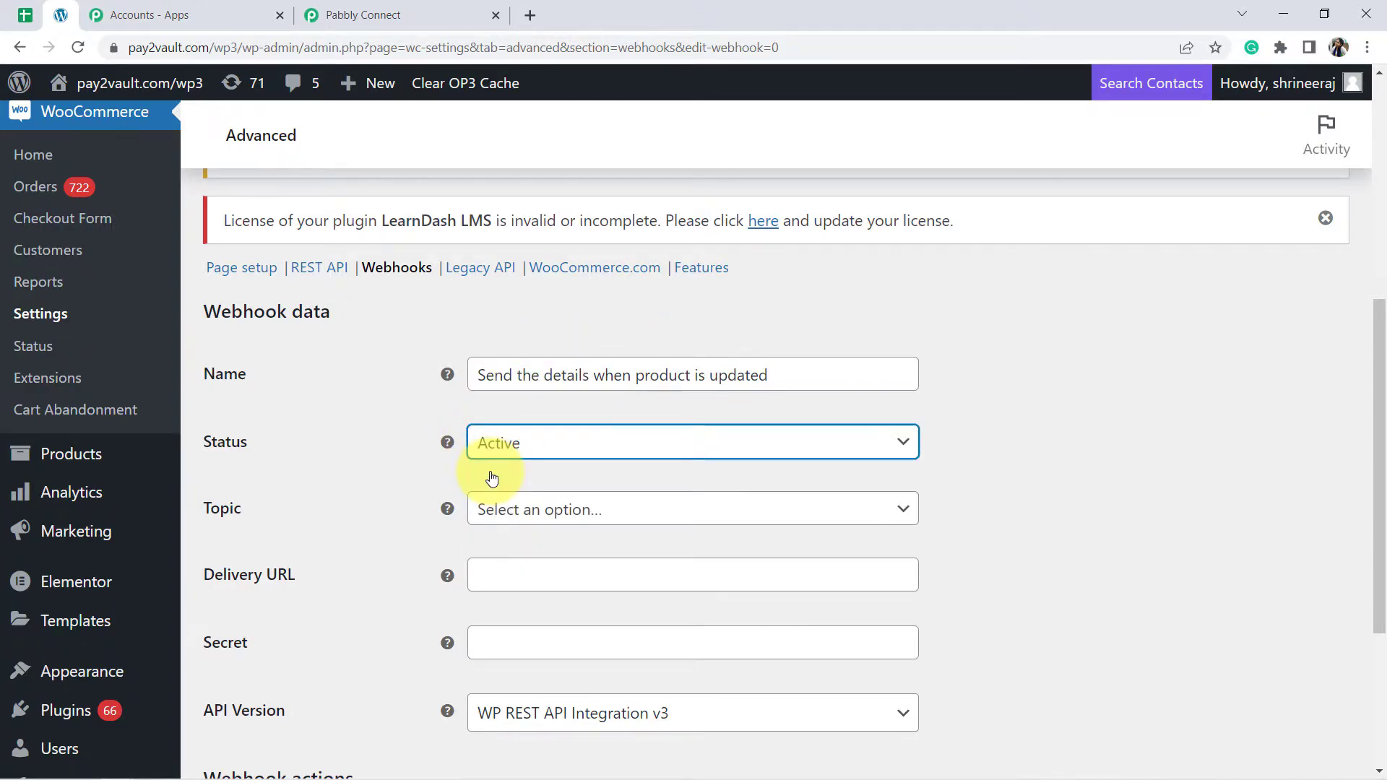
{"action": "left_click", "coordinate": [515, 514]}
{"action": "type", "text": "product"}
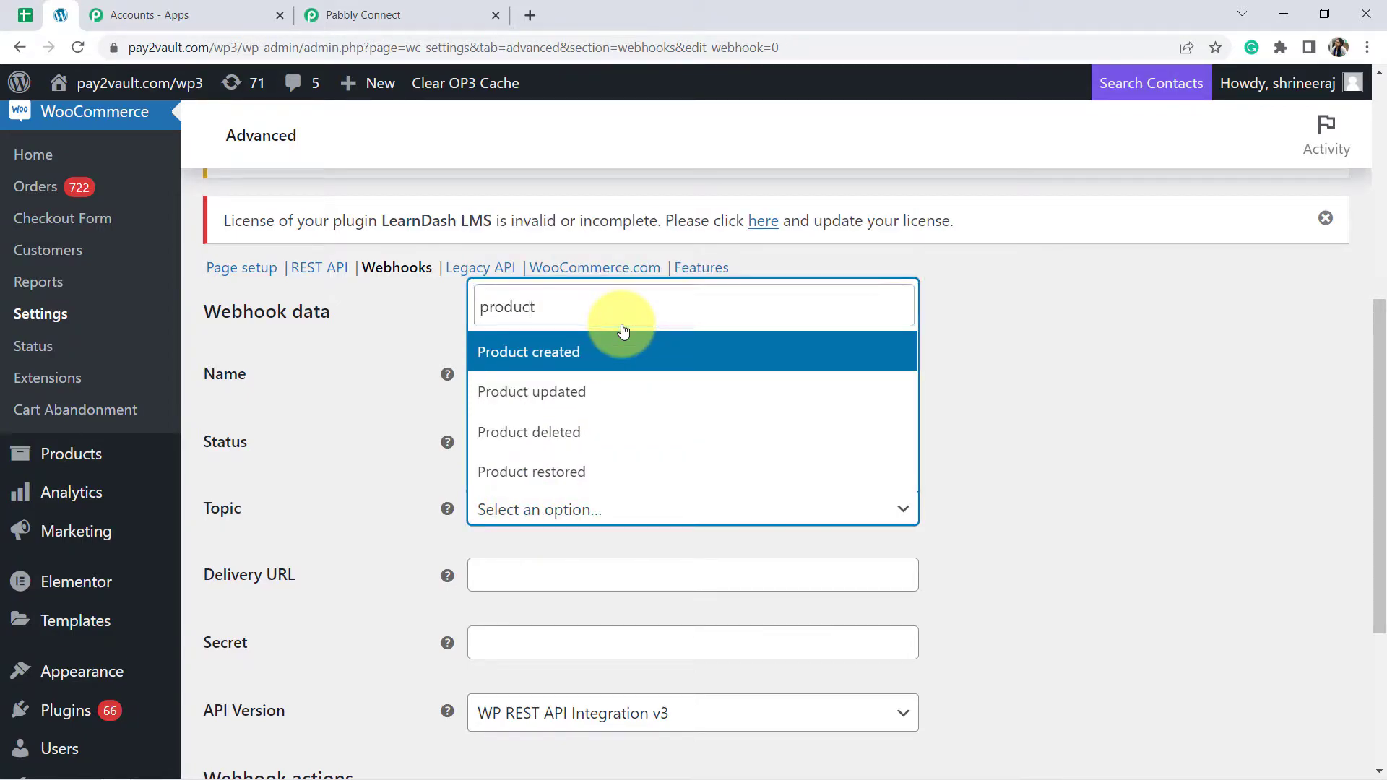
{"action": "left_click", "coordinate": [588, 392]}
Paste the Pabbly webhook URL as the Delivery URL and save the webhook
{"action": "left_click", "coordinate": [509, 567]}
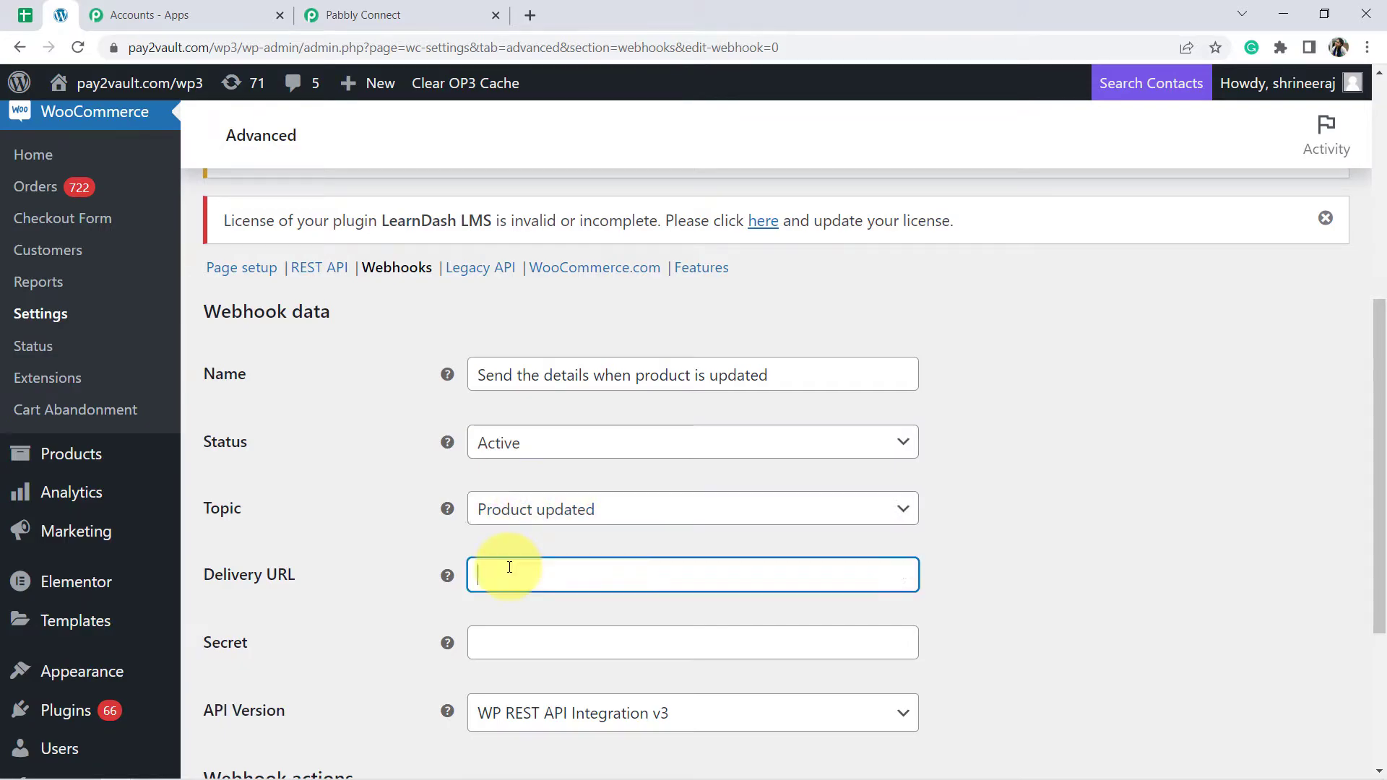
{"action": "key", "text": "ctrl+v"}
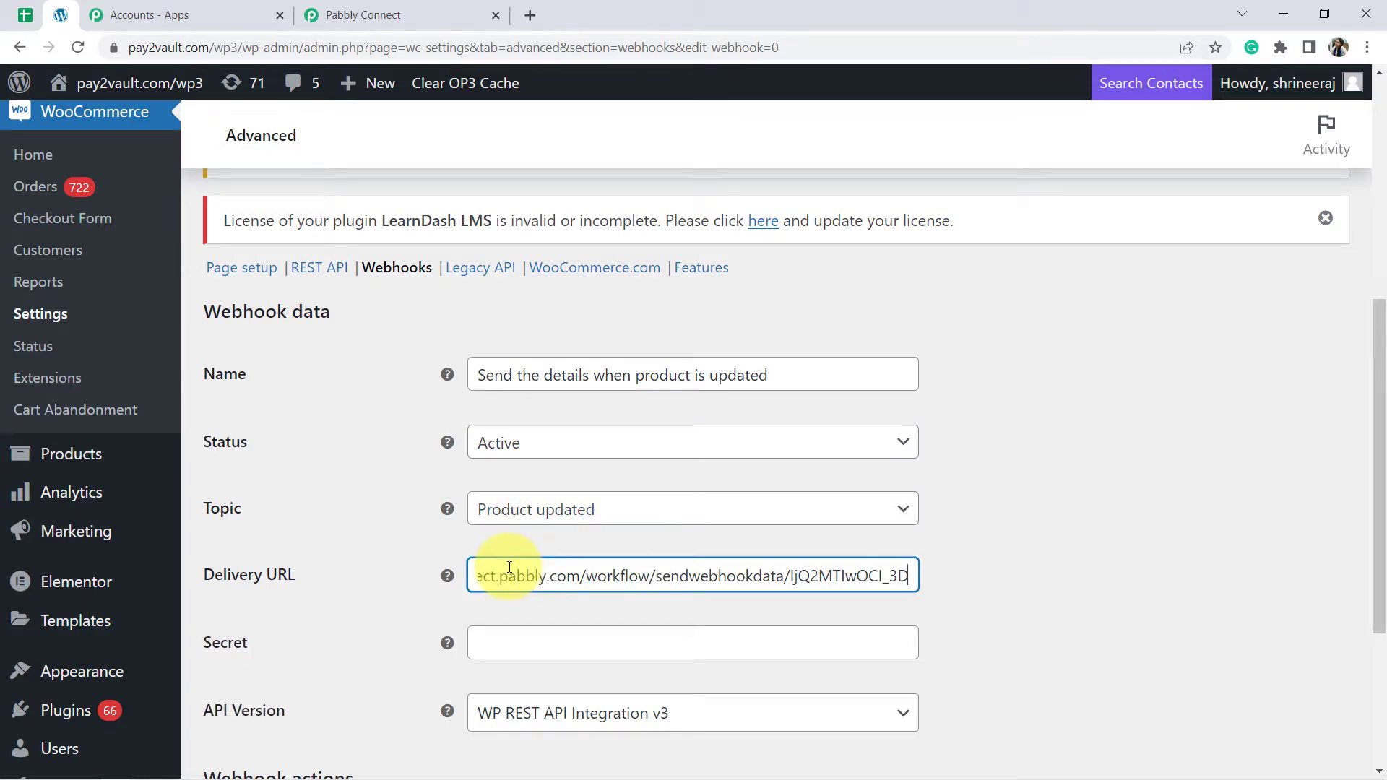
{"action": "left_click_drag", "start_coordinate": [1375, 445], "coordinate": [1373, 558]}
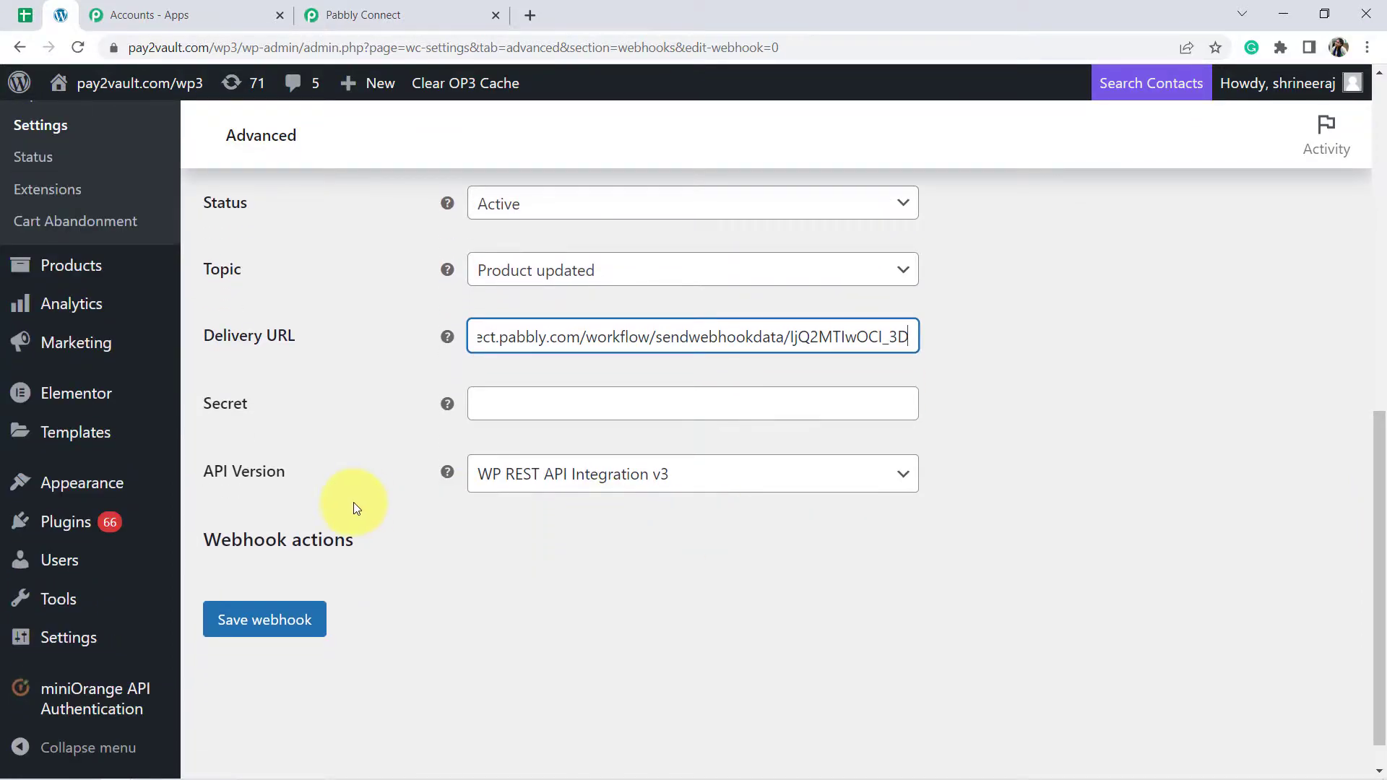
{"action": "left_click", "coordinate": [249, 627]}
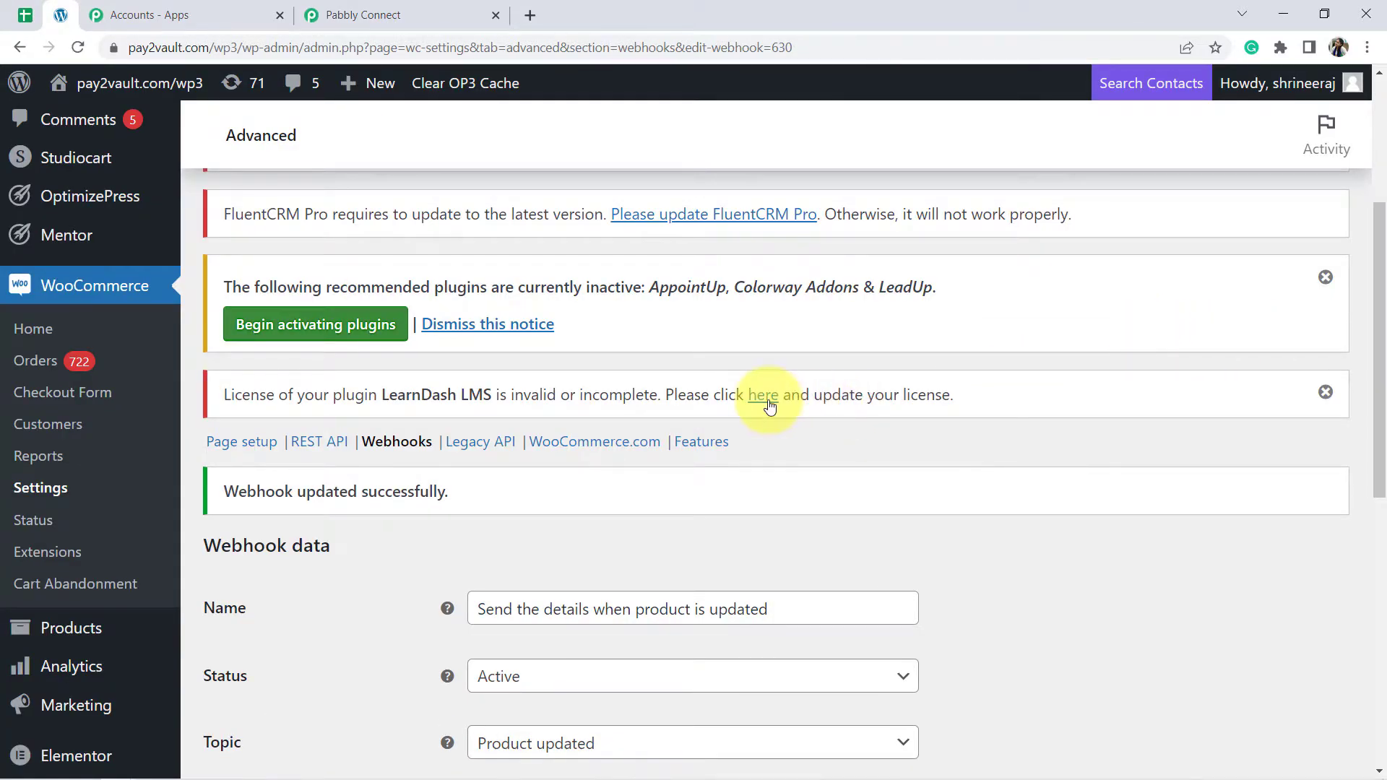
Back in Pabbly Connect, re-capture the WooCommerce webhook response and confirm with Yes
{"action": "left_click", "coordinate": [399, 5]}
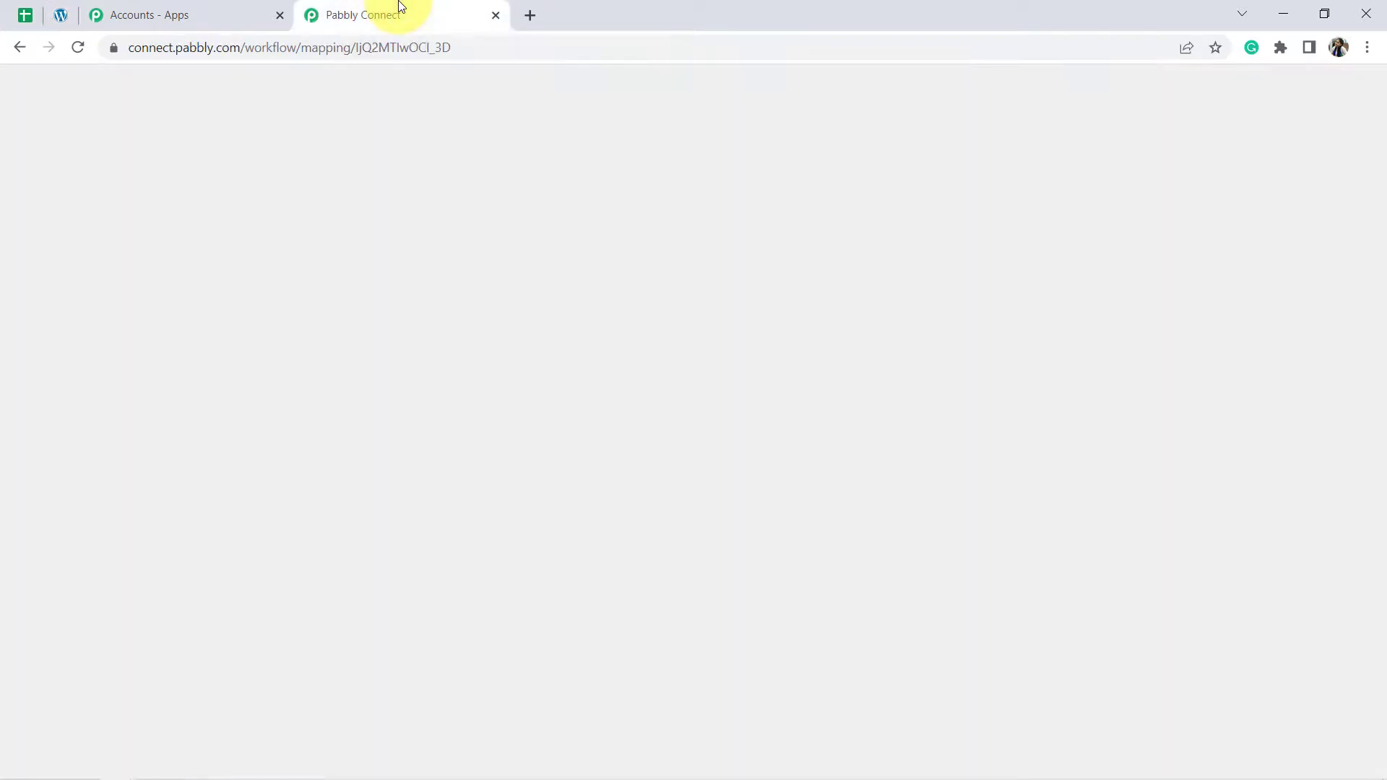
{"action": "left_click", "coordinate": [180, 488]}
{"action": "scroll", "coordinate": [180, 488], "scroll_direction": "down", "scroll_amount": 2}
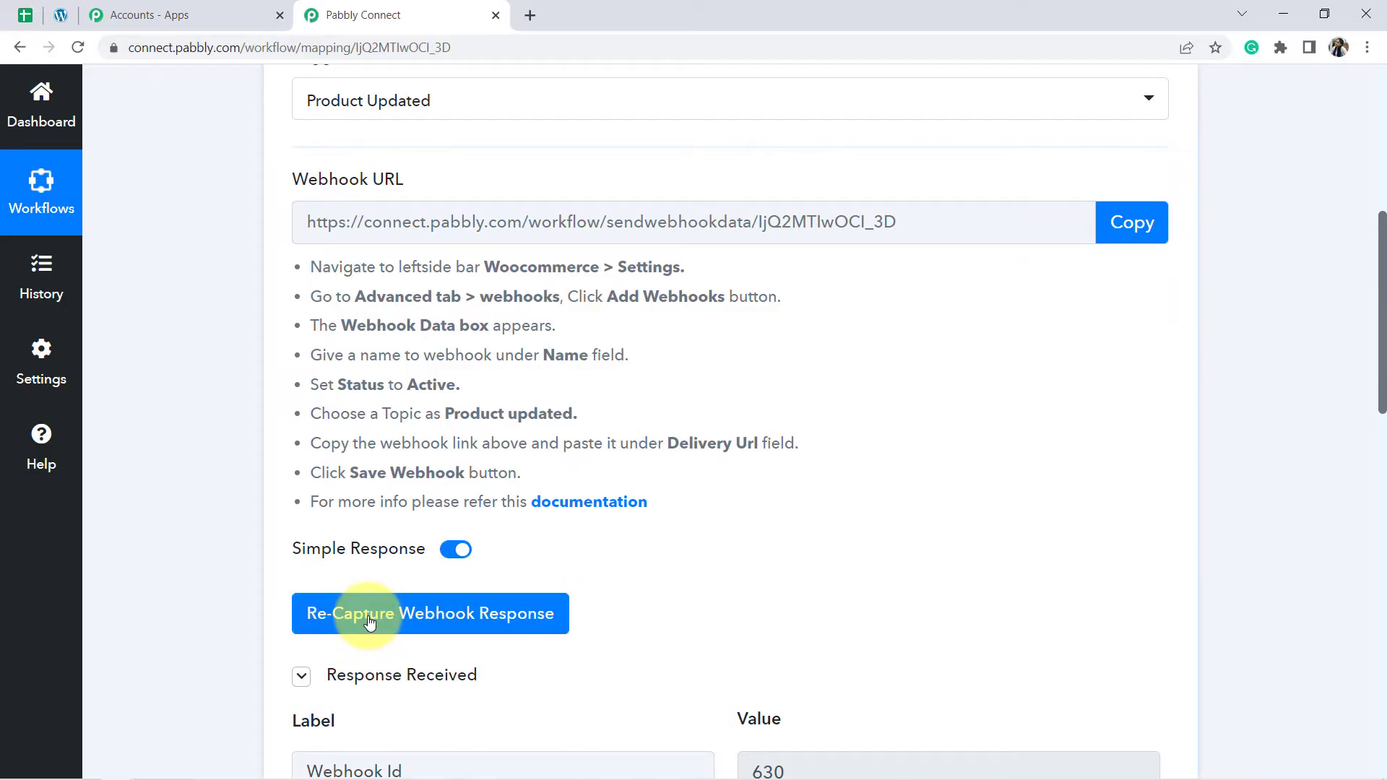
{"action": "left_click", "coordinate": [358, 618]}
{"action": "left_click", "coordinate": [673, 578]}
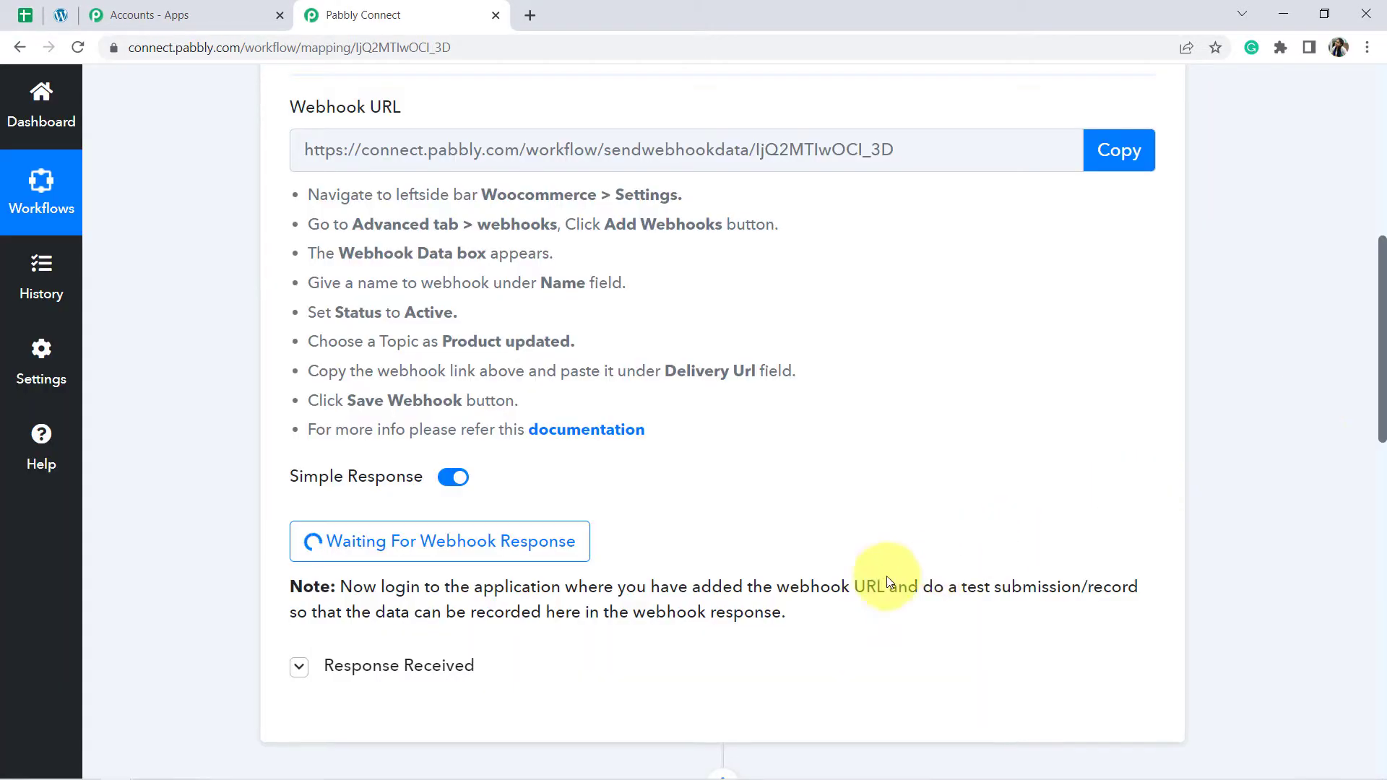
{"action": "left_click_drag", "start_coordinate": [610, 586], "coordinate": [783, 618]}
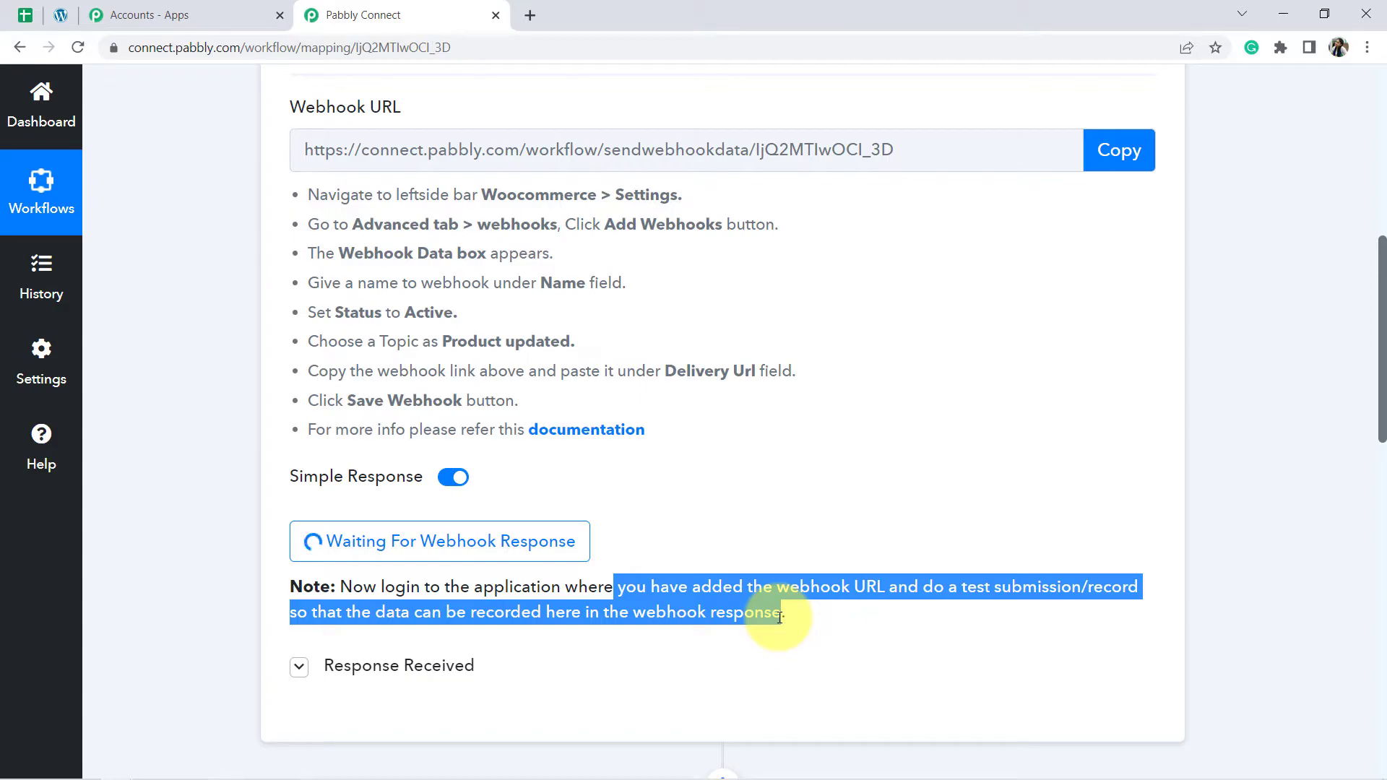
{"action": "left_click", "coordinate": [1090, 505]}
{"action": "scroll", "coordinate": [1092, 504], "scroll_direction": "up", "scroll_amount": 3}
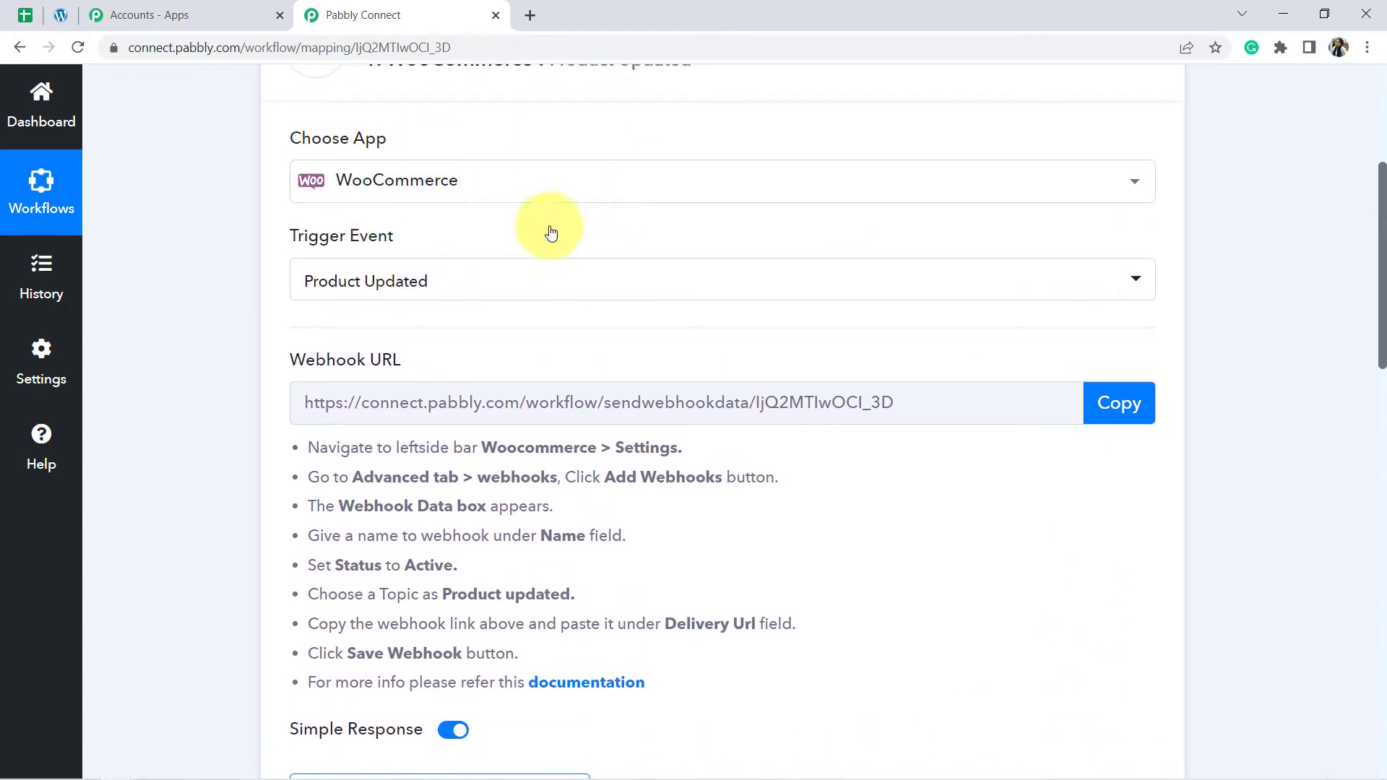
Open the REDMI 9i product for editing from the WooCommerce products list
{"action": "left_click", "coordinate": [63, 2]}
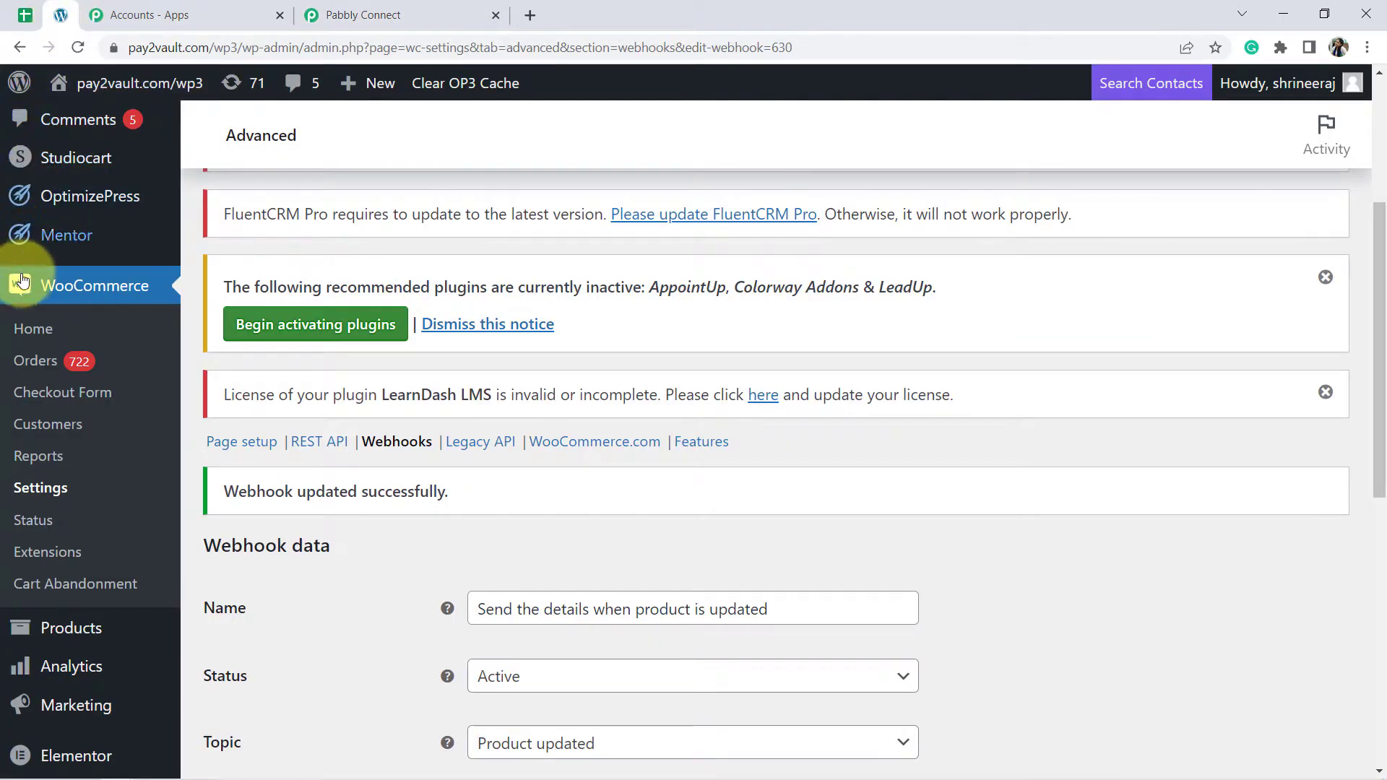
{"action": "left_click", "coordinate": [67, 632]}
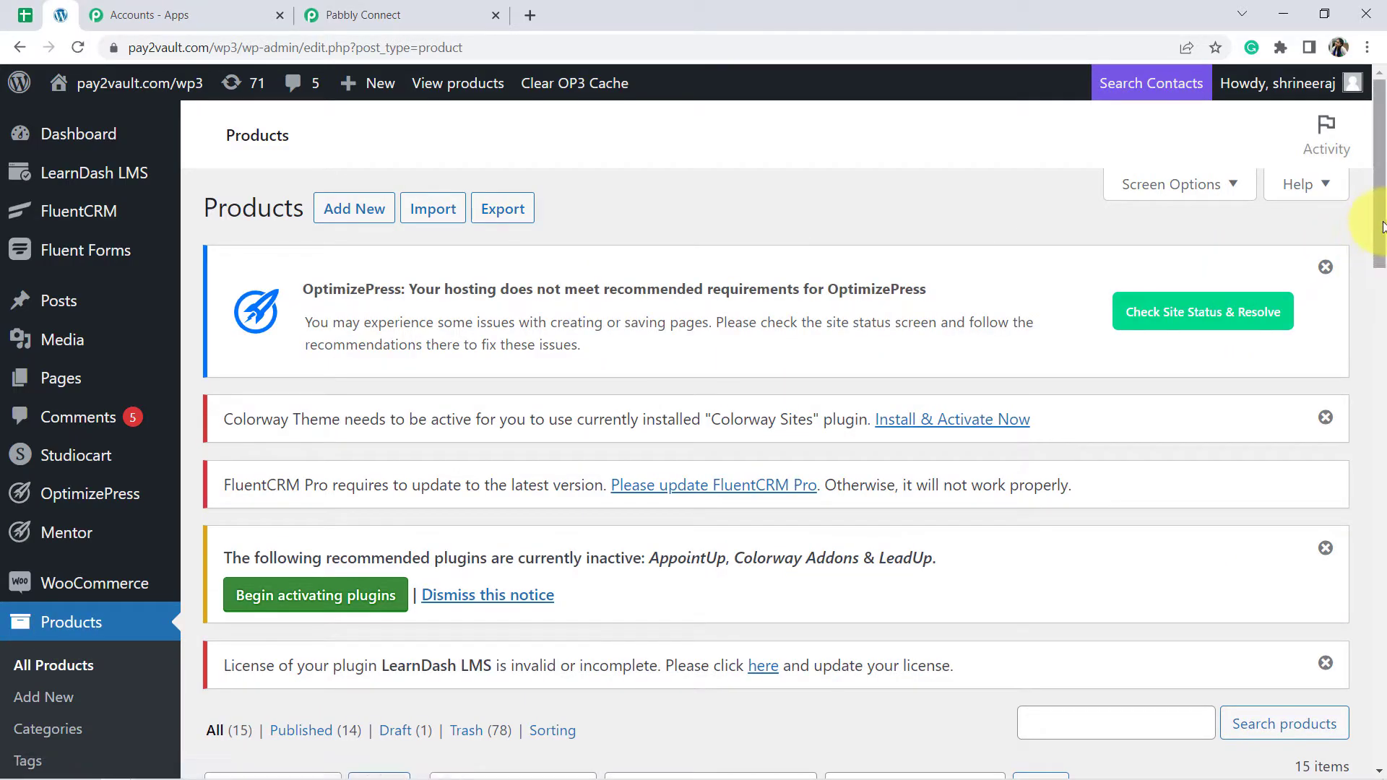
{"action": "left_click_drag", "start_coordinate": [1374, 240], "coordinate": [1381, 361]}
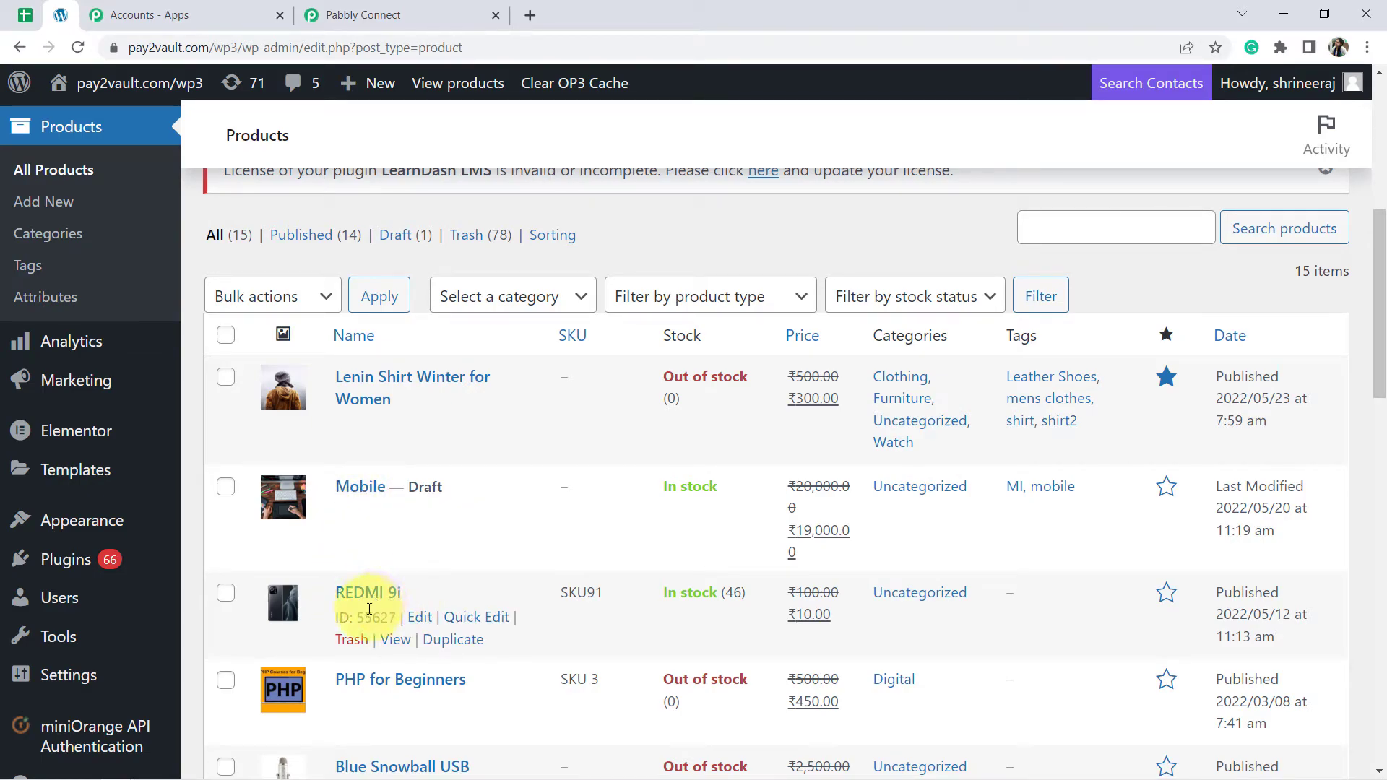
{"action": "left_click", "coordinate": [419, 616]}
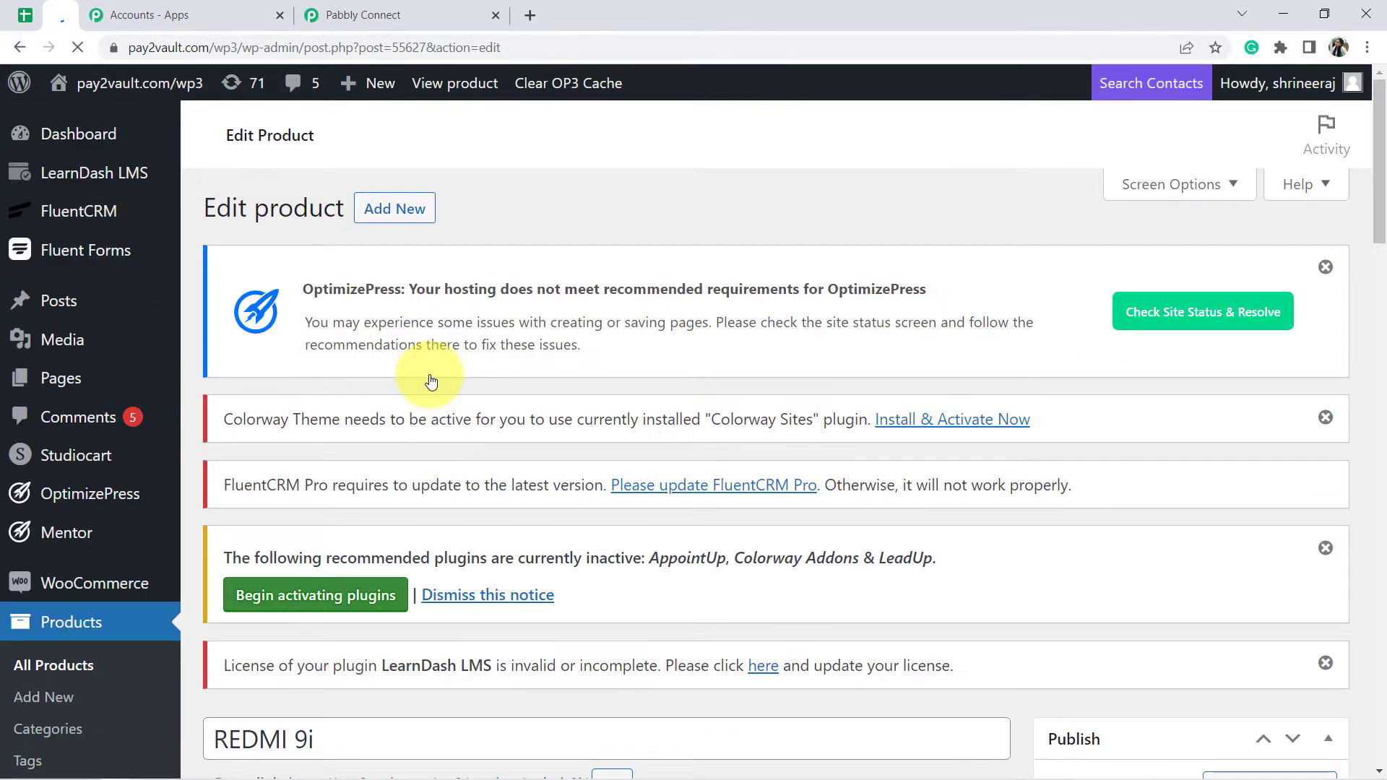
{"action": "left_click_drag", "start_coordinate": [1379, 153], "coordinate": [1371, 221]}
Rename the product to REDM MEE 9i123, set regular price 11999, and update it
{"action": "left_click", "coordinate": [288, 439]}
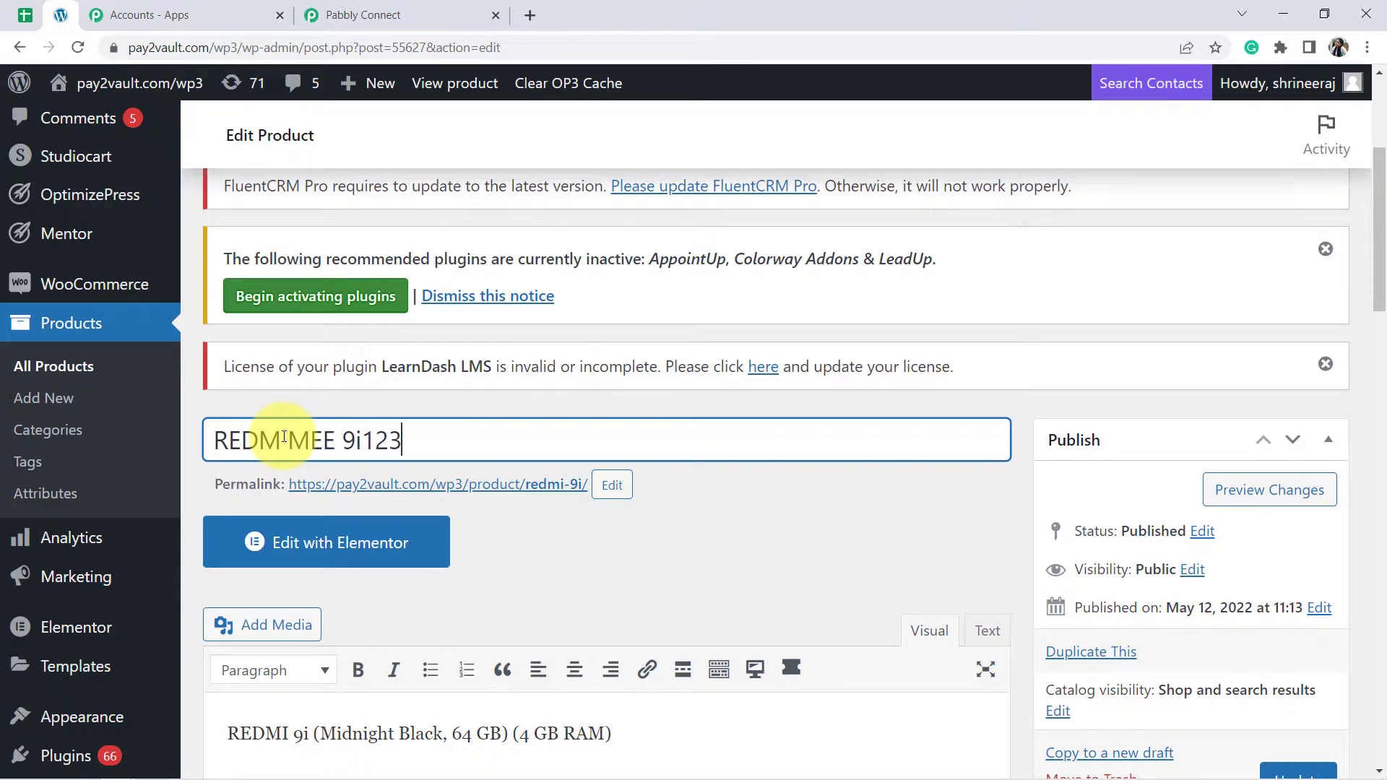
{"action": "left_click_drag", "start_coordinate": [1381, 190], "coordinate": [1379, 373]}
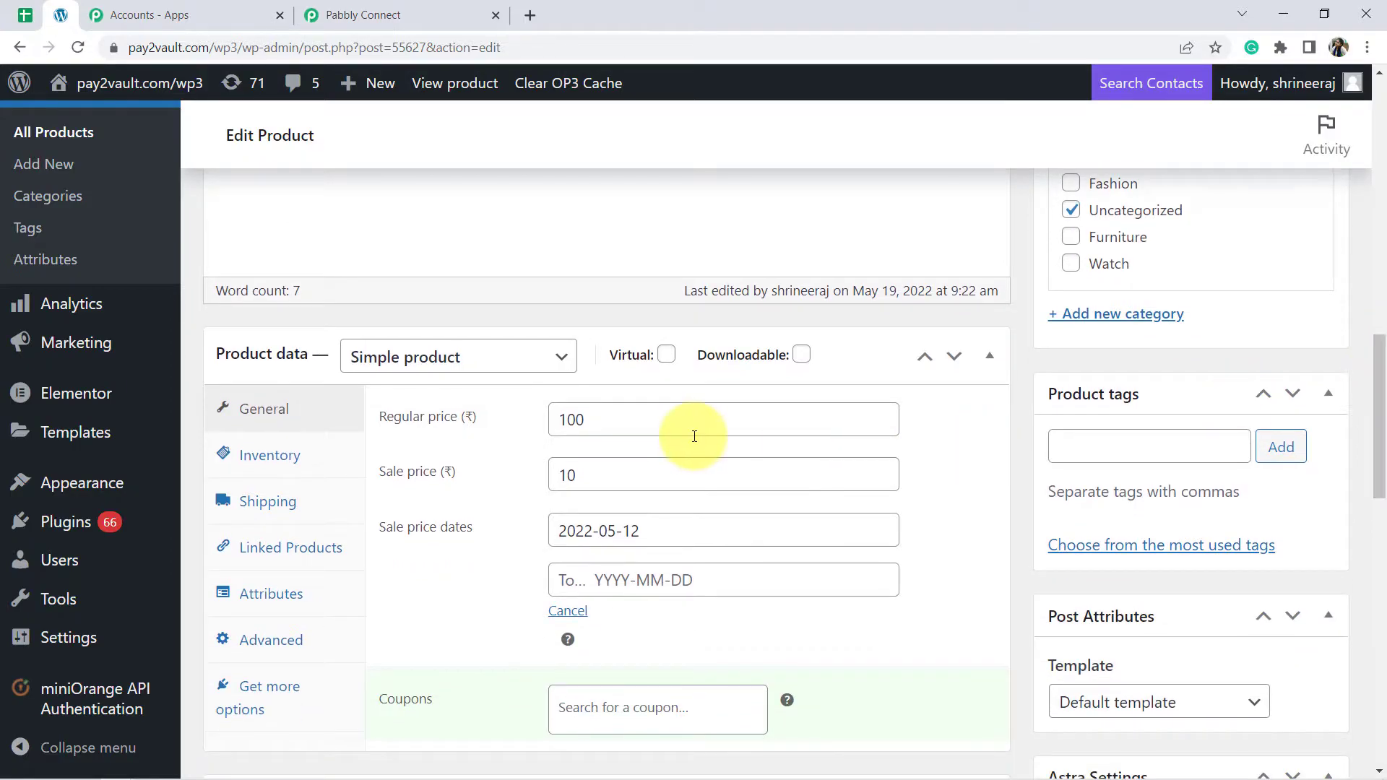
{"action": "double_click", "coordinate": [593, 423]}
{"action": "key", "text": "BackSpace"}
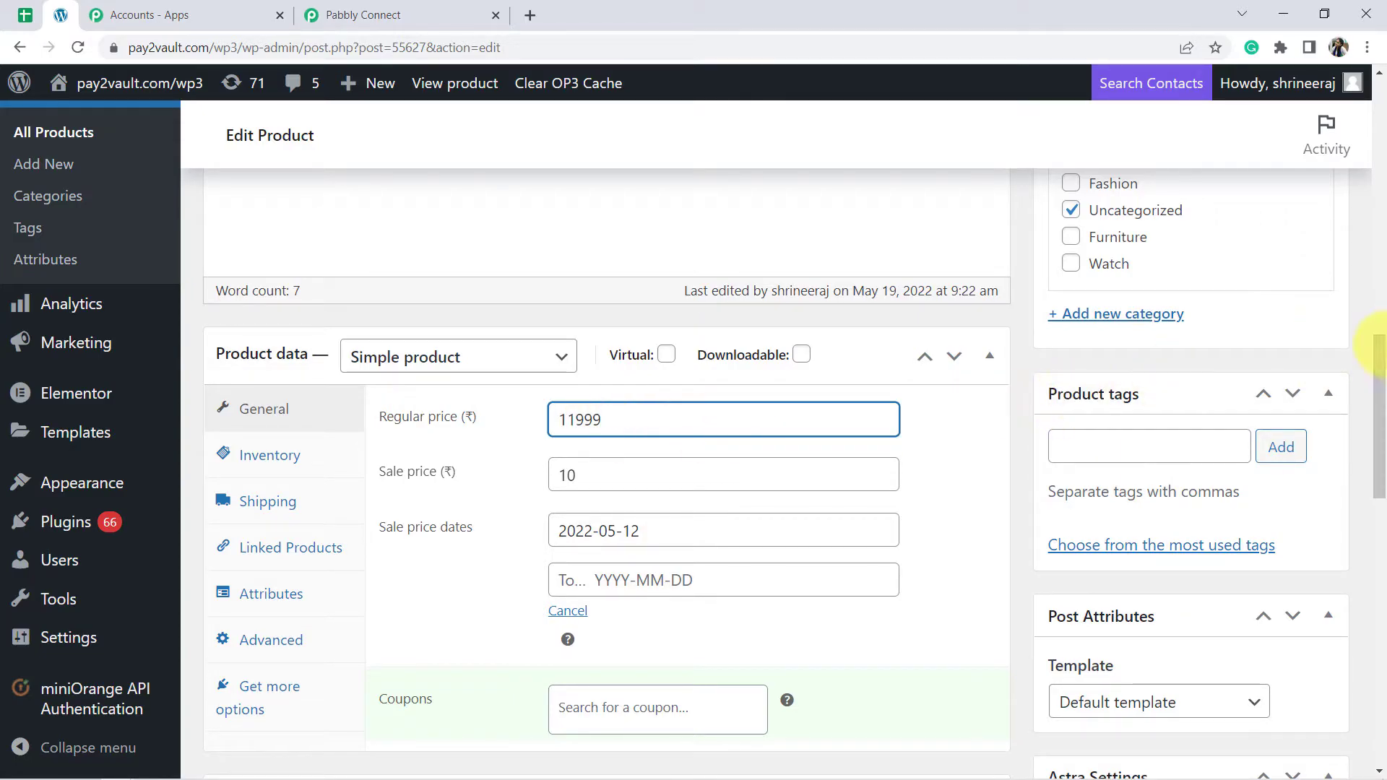
{"action": "left_click_drag", "start_coordinate": [1381, 359], "coordinate": [1382, 284]}
{"action": "left_click", "coordinate": [1300, 285]}
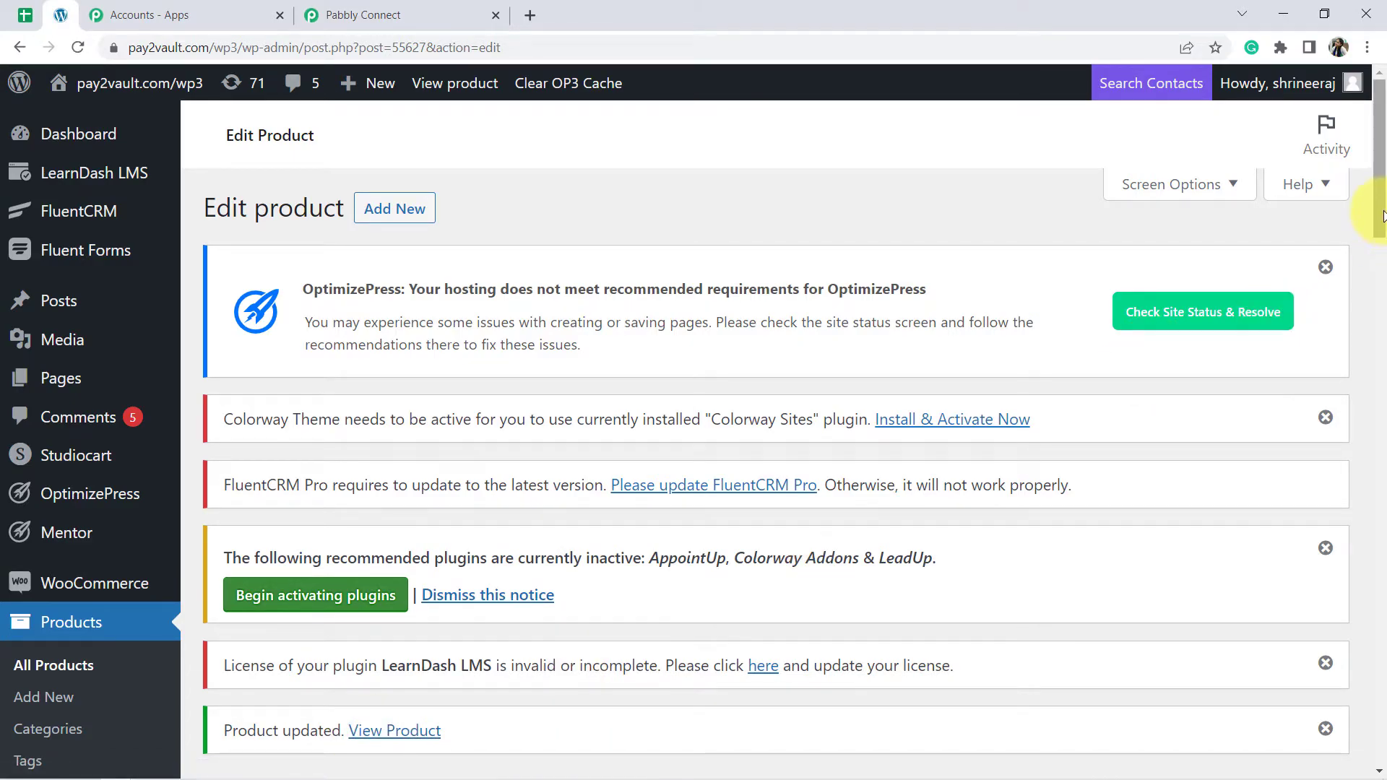
{"action": "scroll", "coordinate": [1372, 311], "scroll_direction": "down", "scroll_amount": 5}
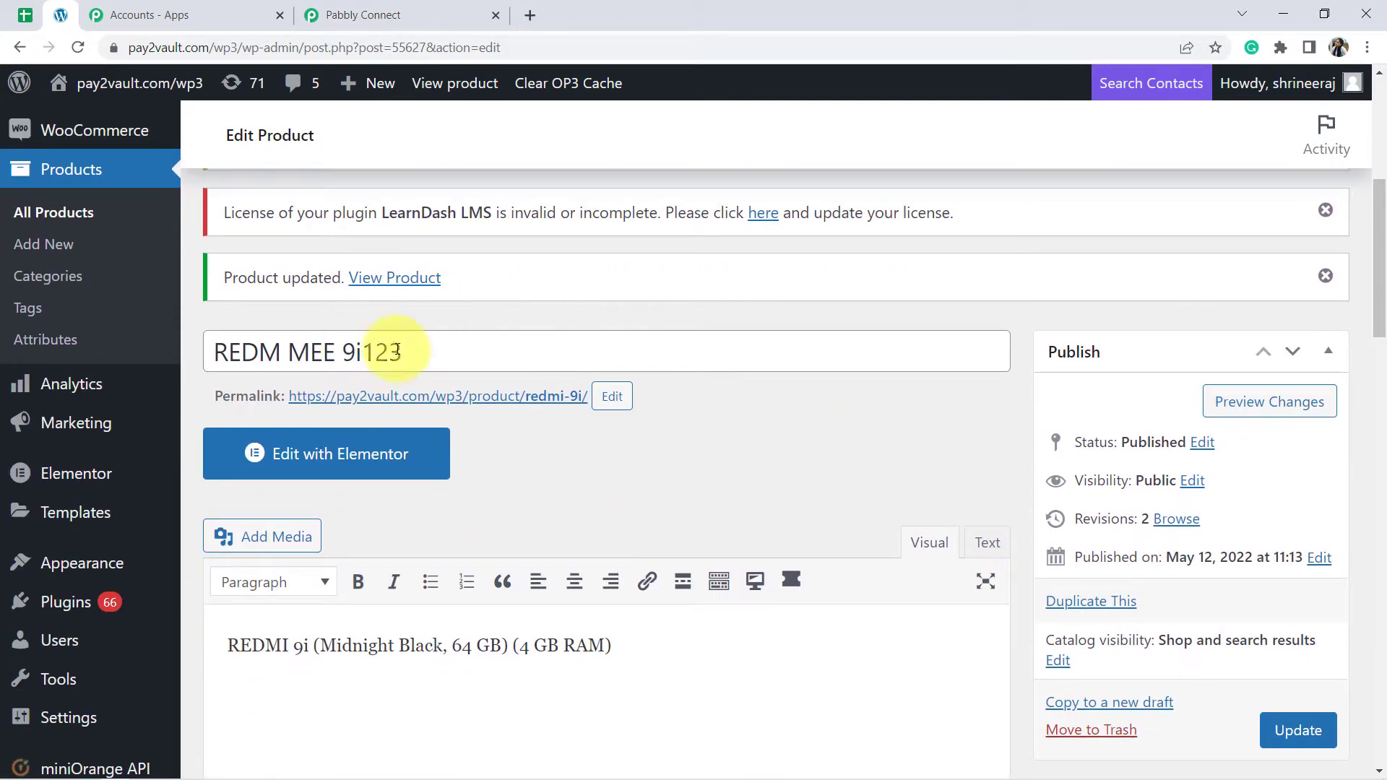
Review the captured webhook response showing name MEE 9i123 and regular price 11999
{"action": "left_click", "coordinate": [384, 7]}
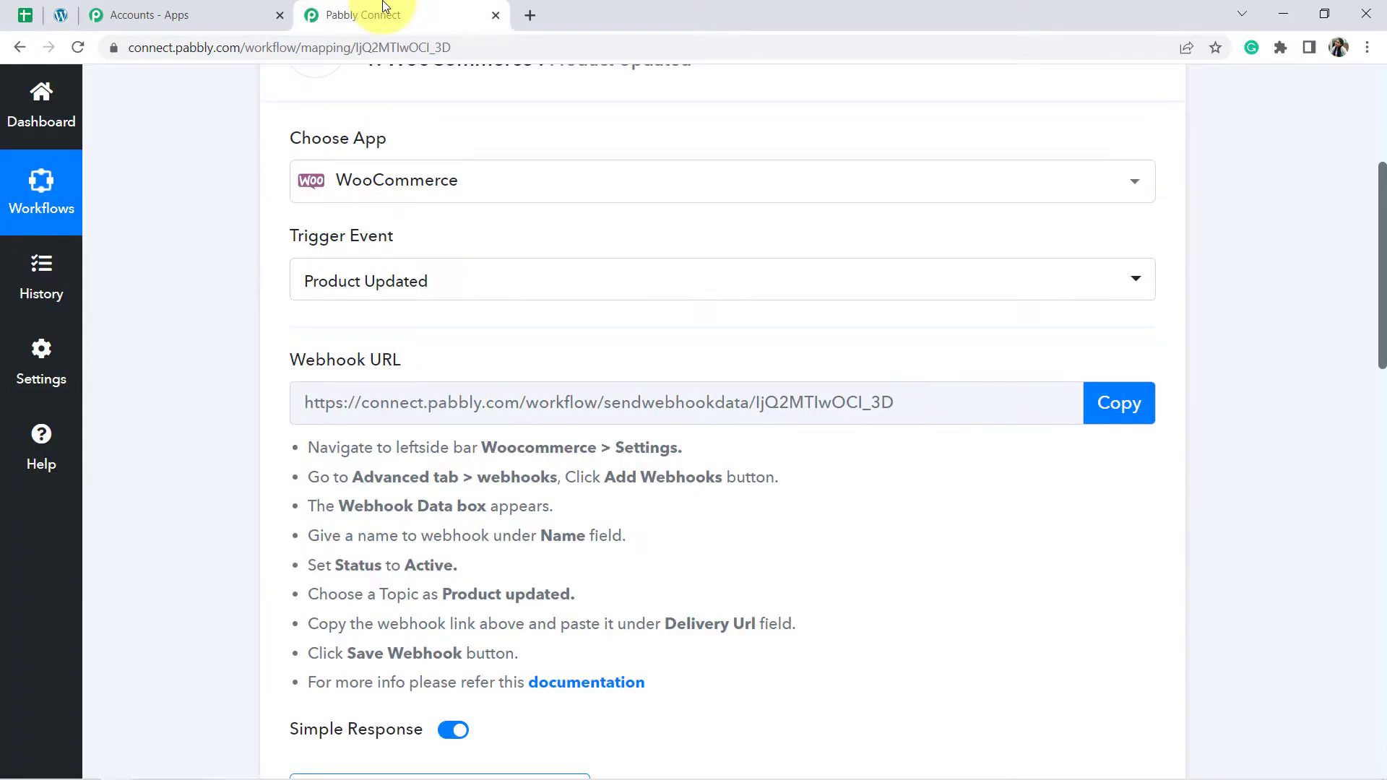
{"action": "left_click_drag", "start_coordinate": [1381, 207], "coordinate": [1382, 320]}
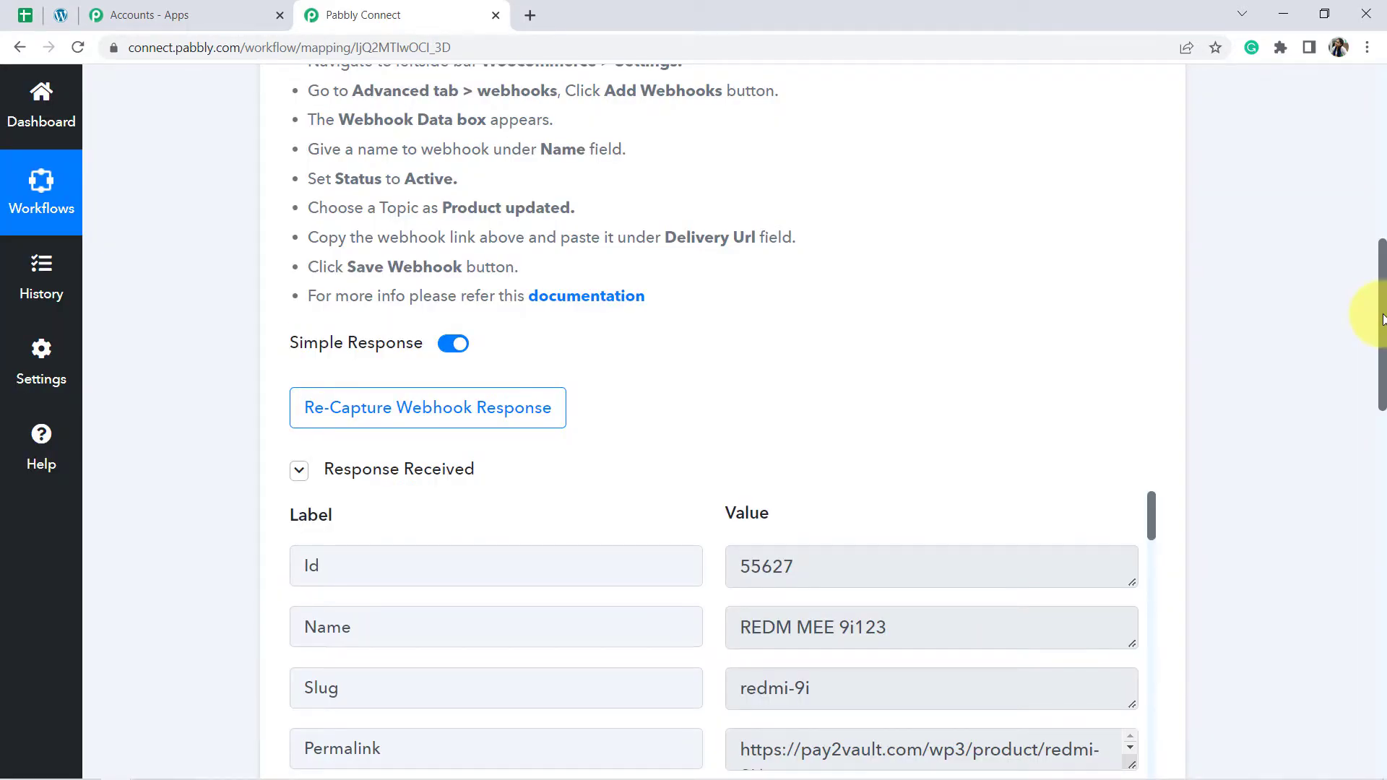
{"action": "left_click_drag", "start_coordinate": [1382, 320], "coordinate": [1382, 396]}
{"action": "left_click_drag", "start_coordinate": [797, 311], "coordinate": [932, 313]}
{"action": "left_click_drag", "start_coordinate": [801, 438], "coordinate": [954, 434]}
{"action": "left_click_drag", "start_coordinate": [1149, 196], "coordinate": [1161, 404]}
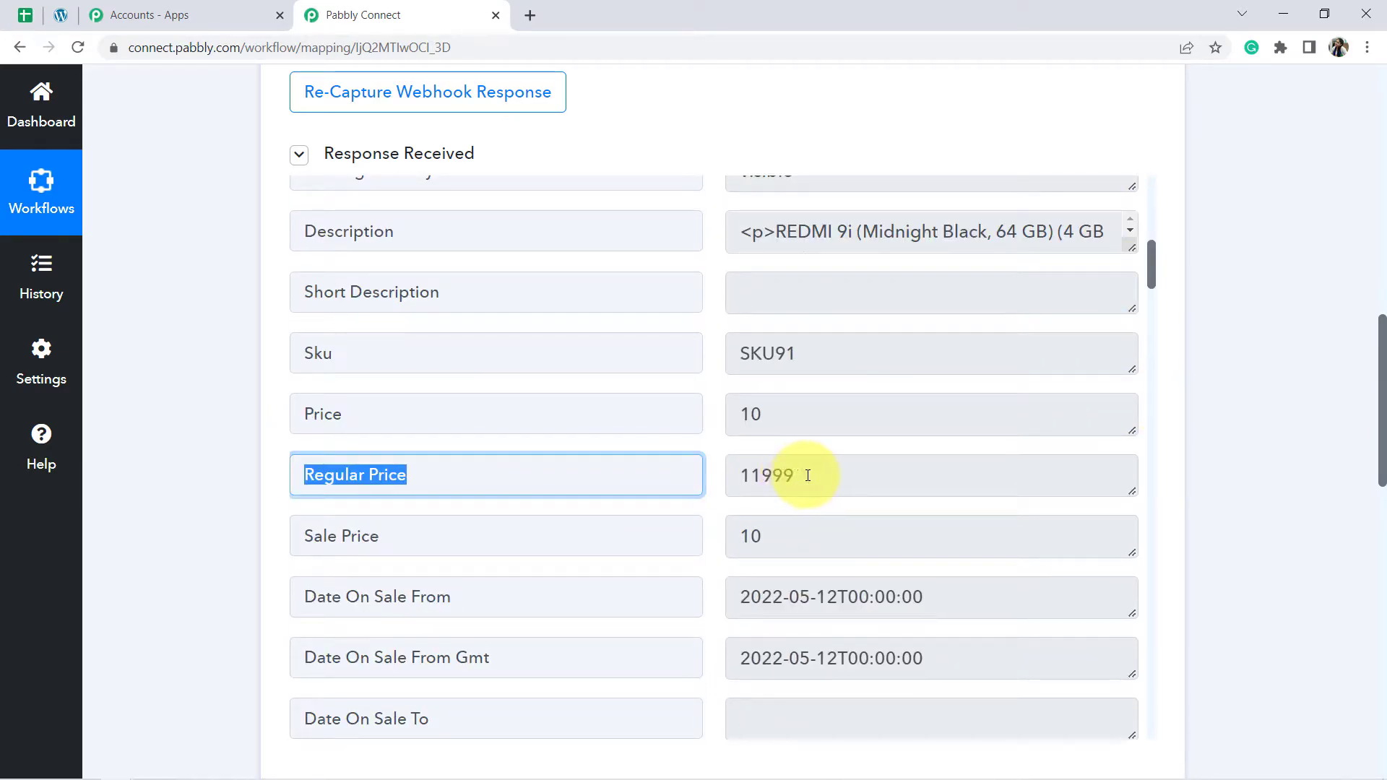
{"action": "double_click", "coordinate": [808, 475]}
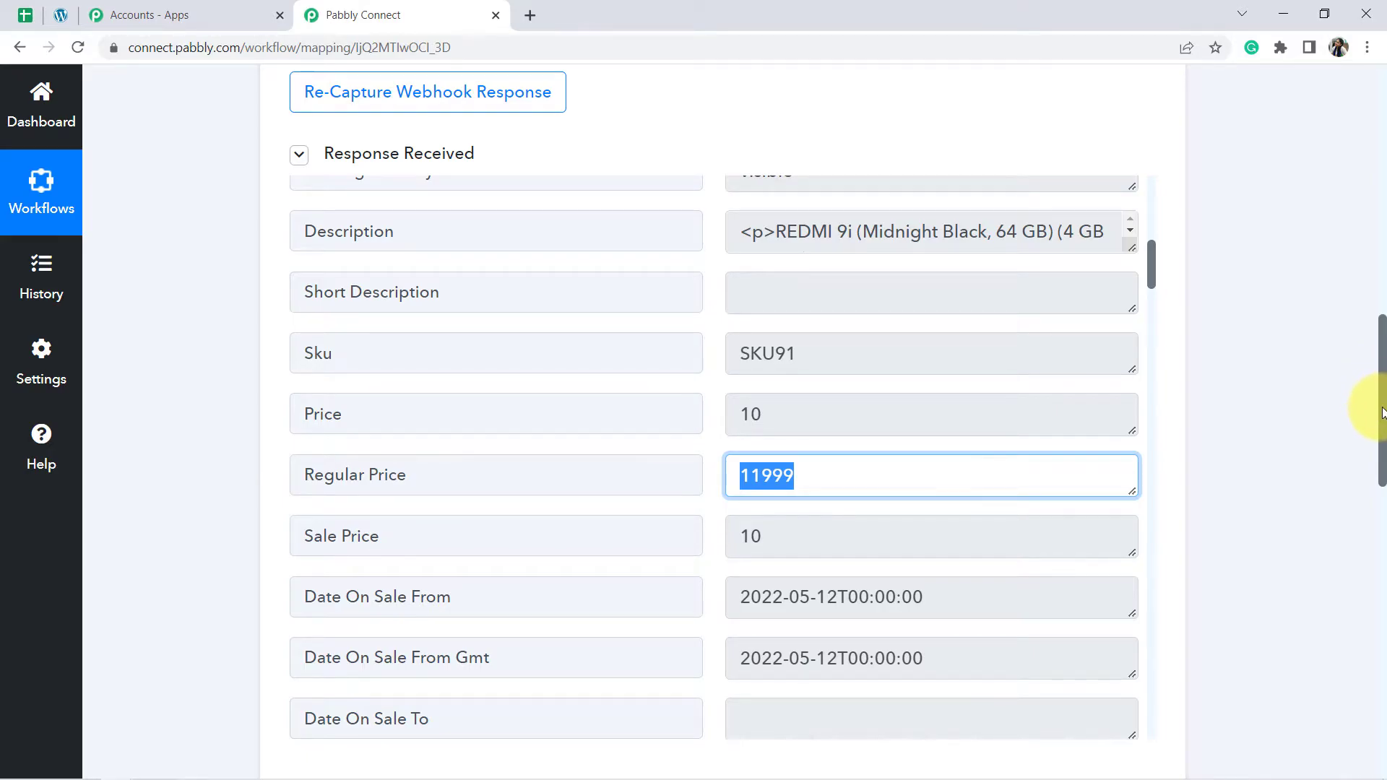
{"action": "scroll", "coordinate": [1381, 408], "scroll_direction": "down", "scroll_amount": 1}
{"action": "left_click_drag", "start_coordinate": [1382, 416], "coordinate": [1376, 550]}
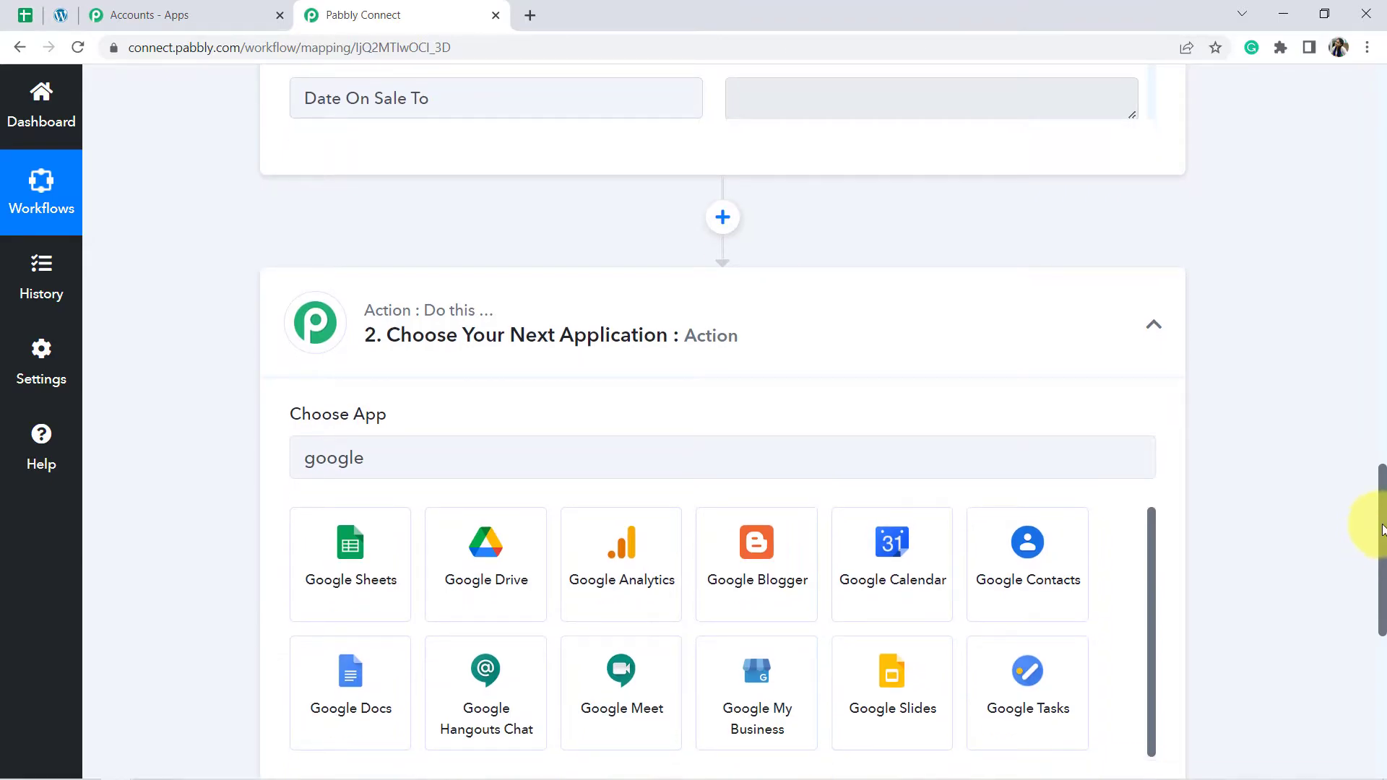
Set the action step to Google Sheets with the Add New Row event
{"action": "scroll", "coordinate": [1371, 538], "scroll_direction": "down", "scroll_amount": 2}
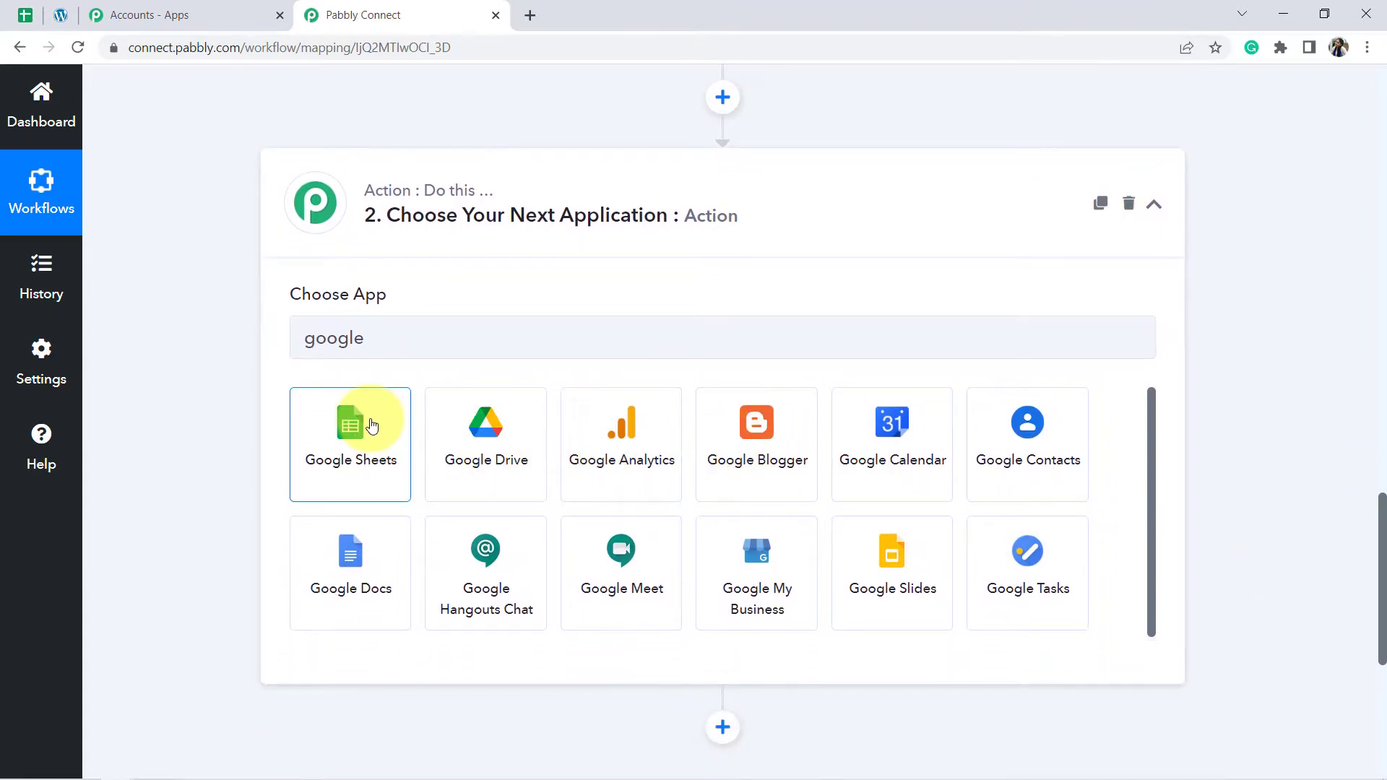
{"action": "left_click", "coordinate": [339, 425]}
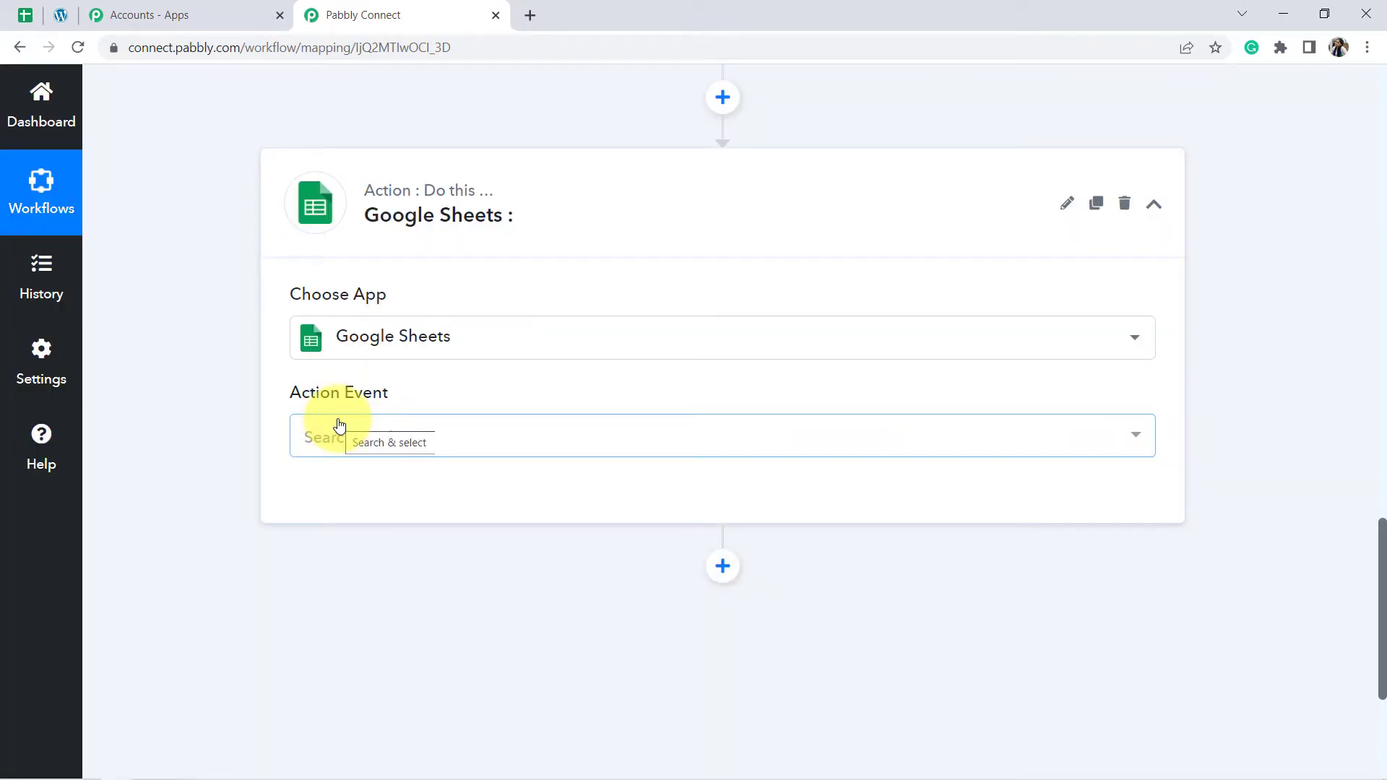
{"action": "left_click", "coordinate": [345, 434]}
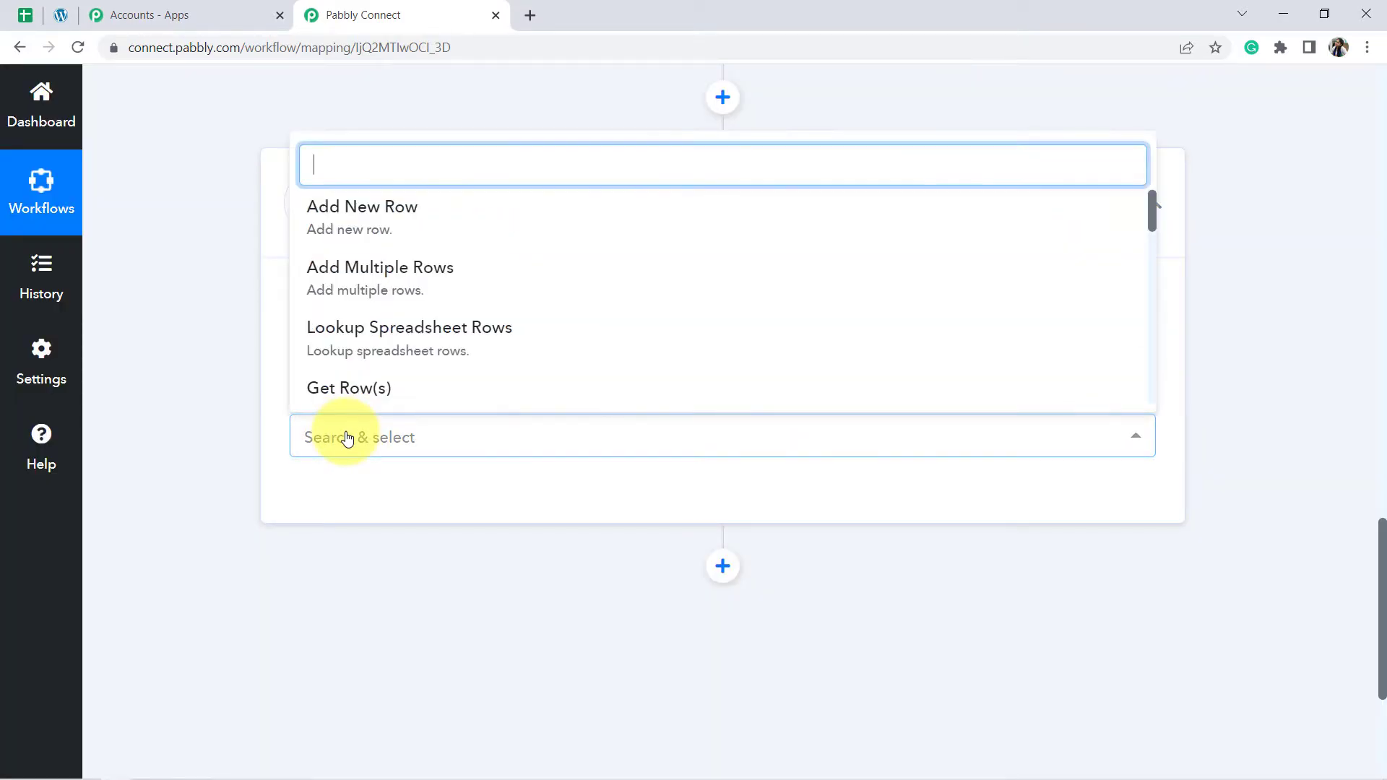
{"action": "left_click", "coordinate": [396, 211]}
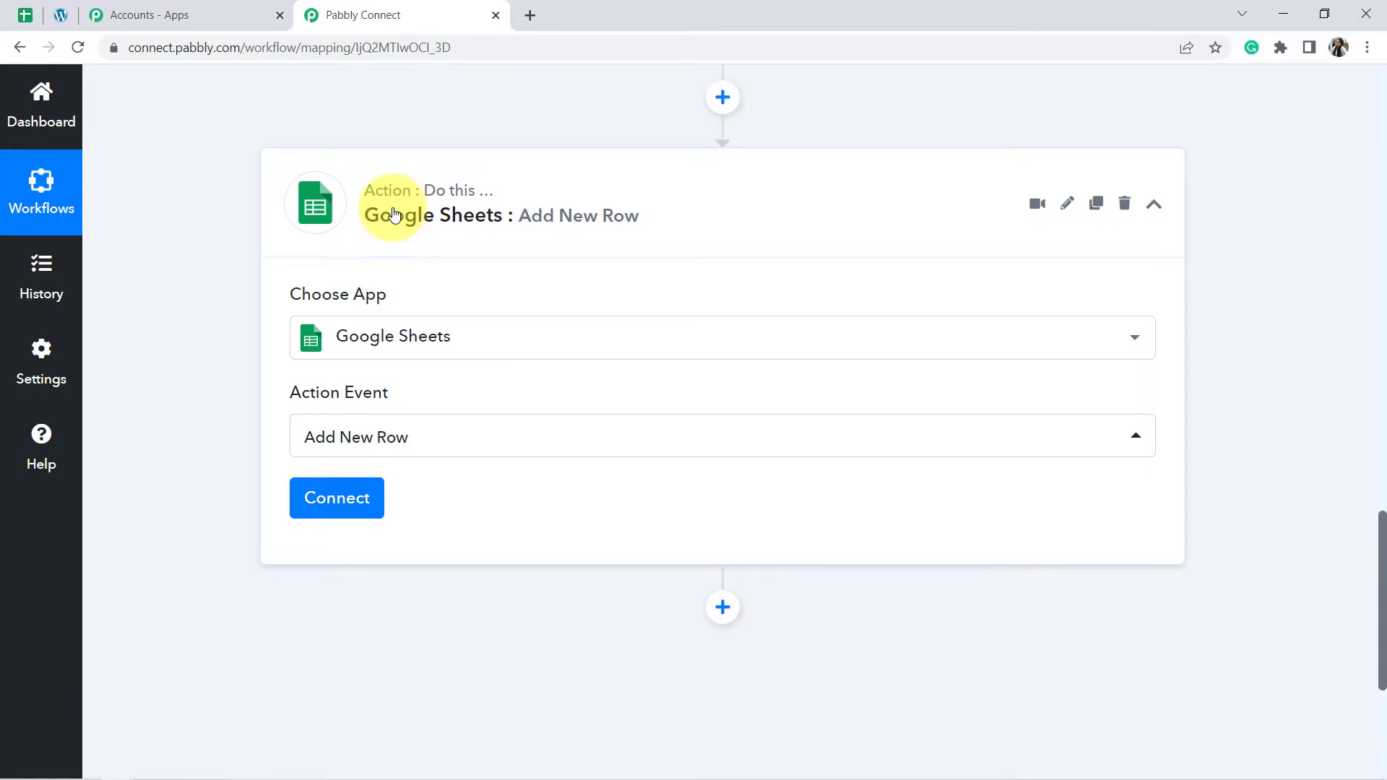
Add a new Google Sheets connection and authorize the chosen Google account for Pabbly Connect
{"action": "left_click", "coordinate": [340, 509]}
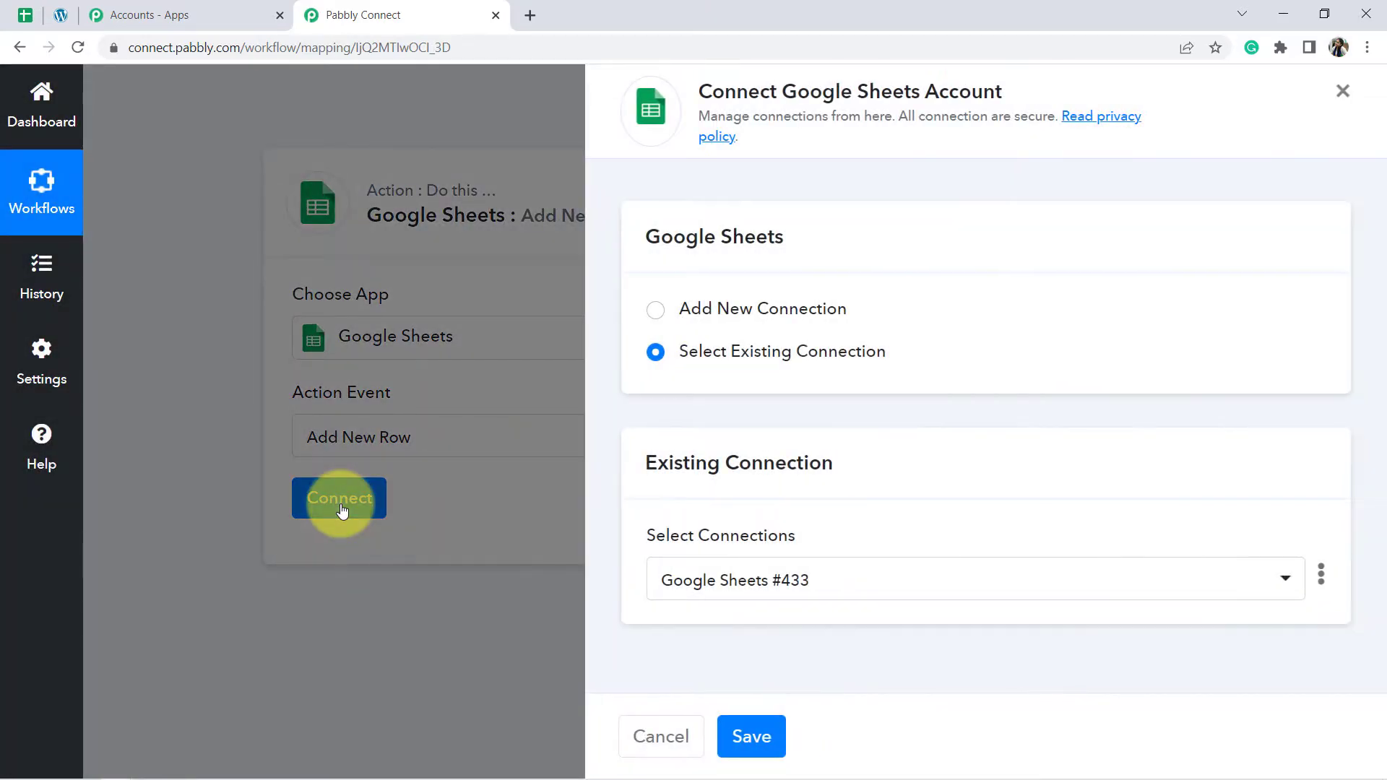
{"action": "left_click", "coordinate": [656, 312]}
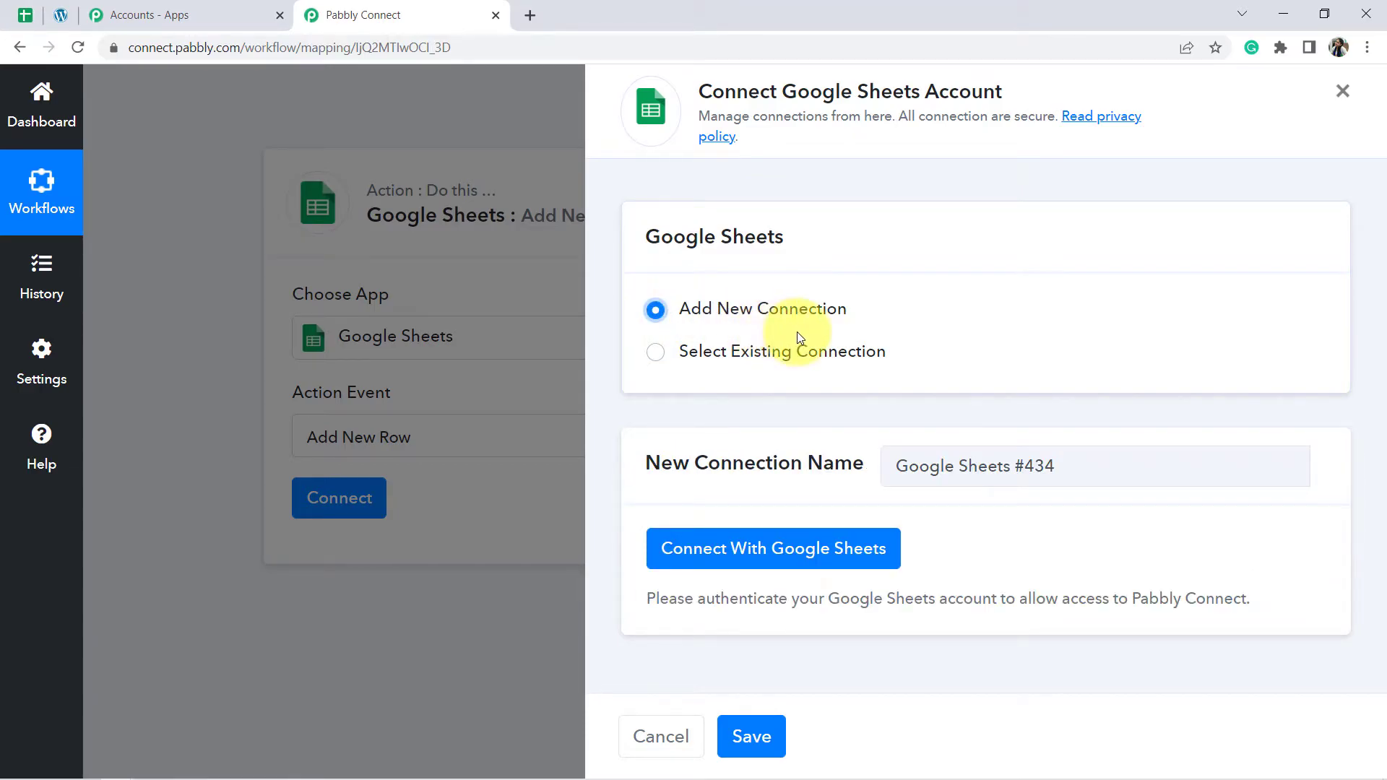
{"action": "left_click", "coordinate": [744, 547]}
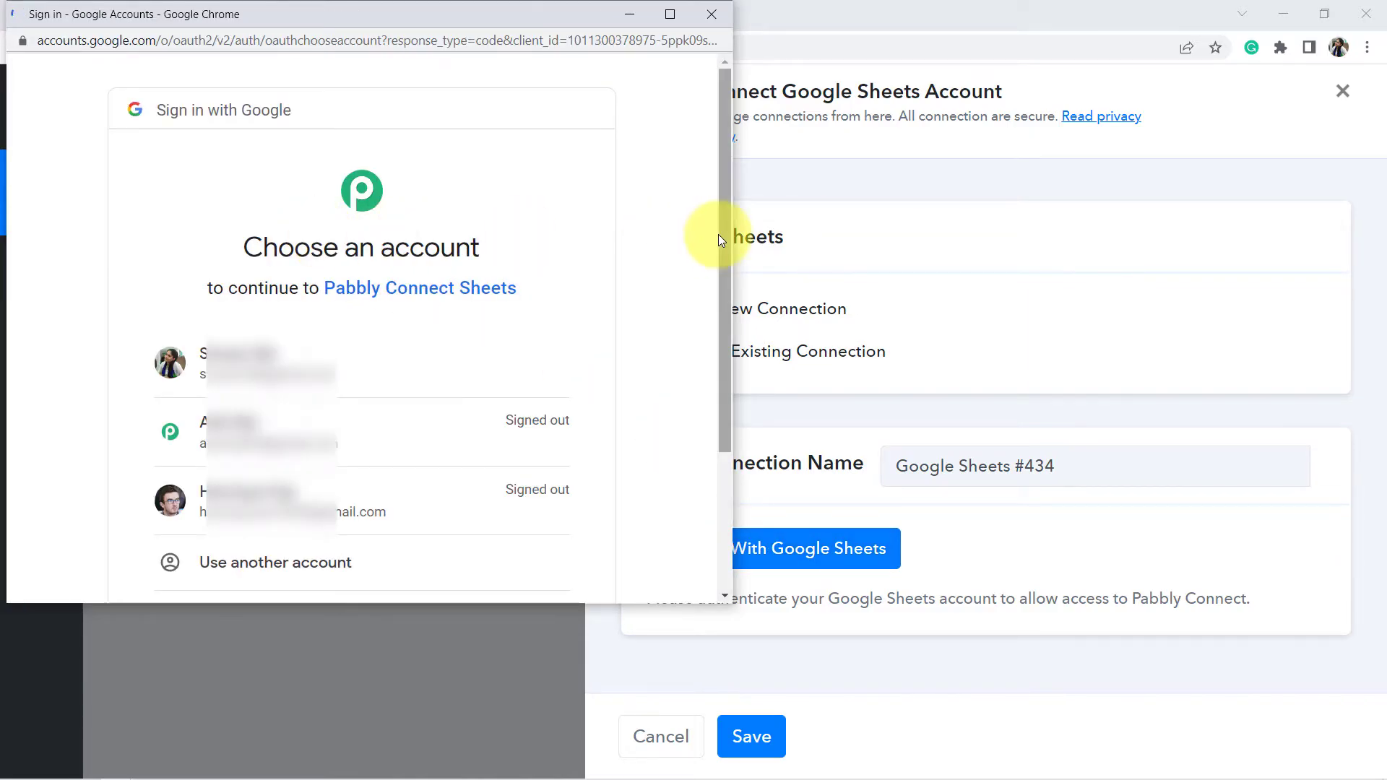
{"action": "left_click", "coordinate": [370, 379]}
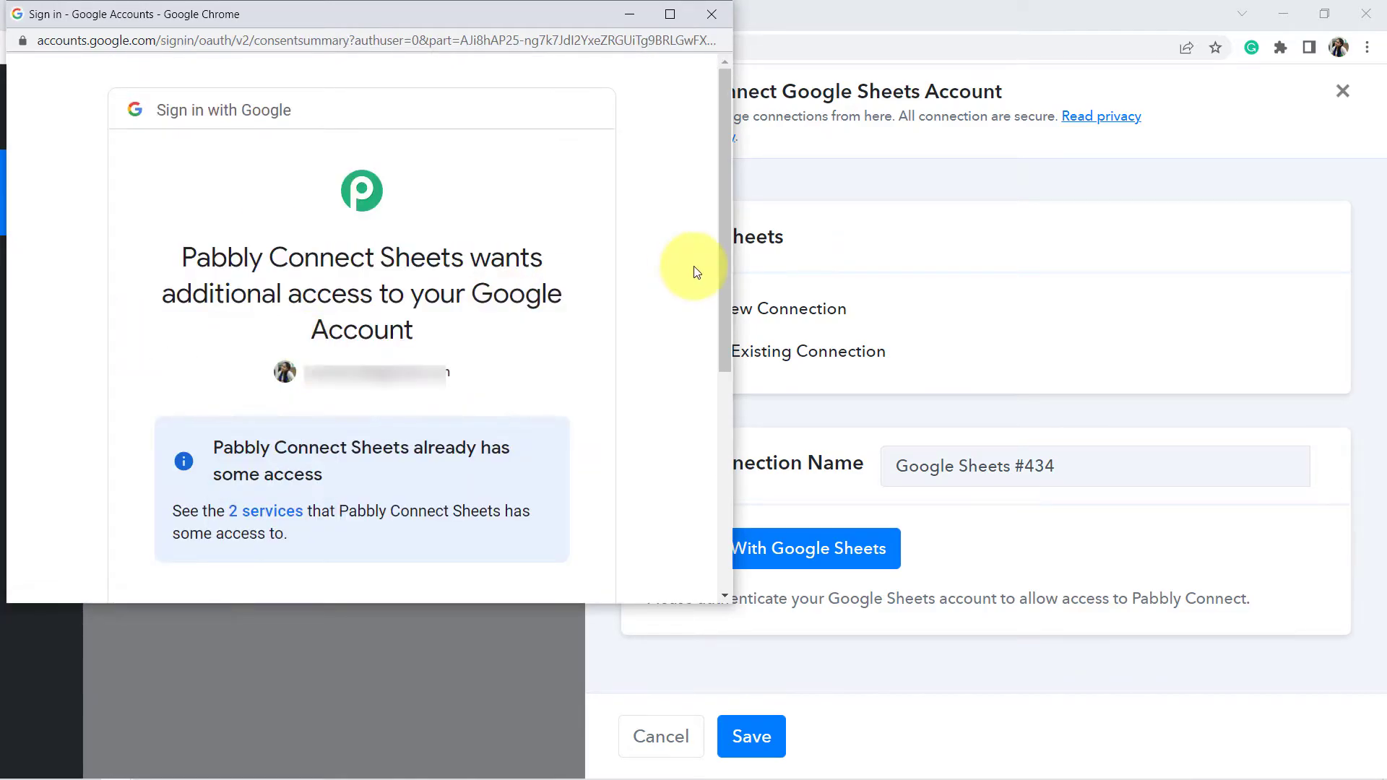
{"action": "left_click_drag", "start_coordinate": [721, 279], "coordinate": [725, 494]}
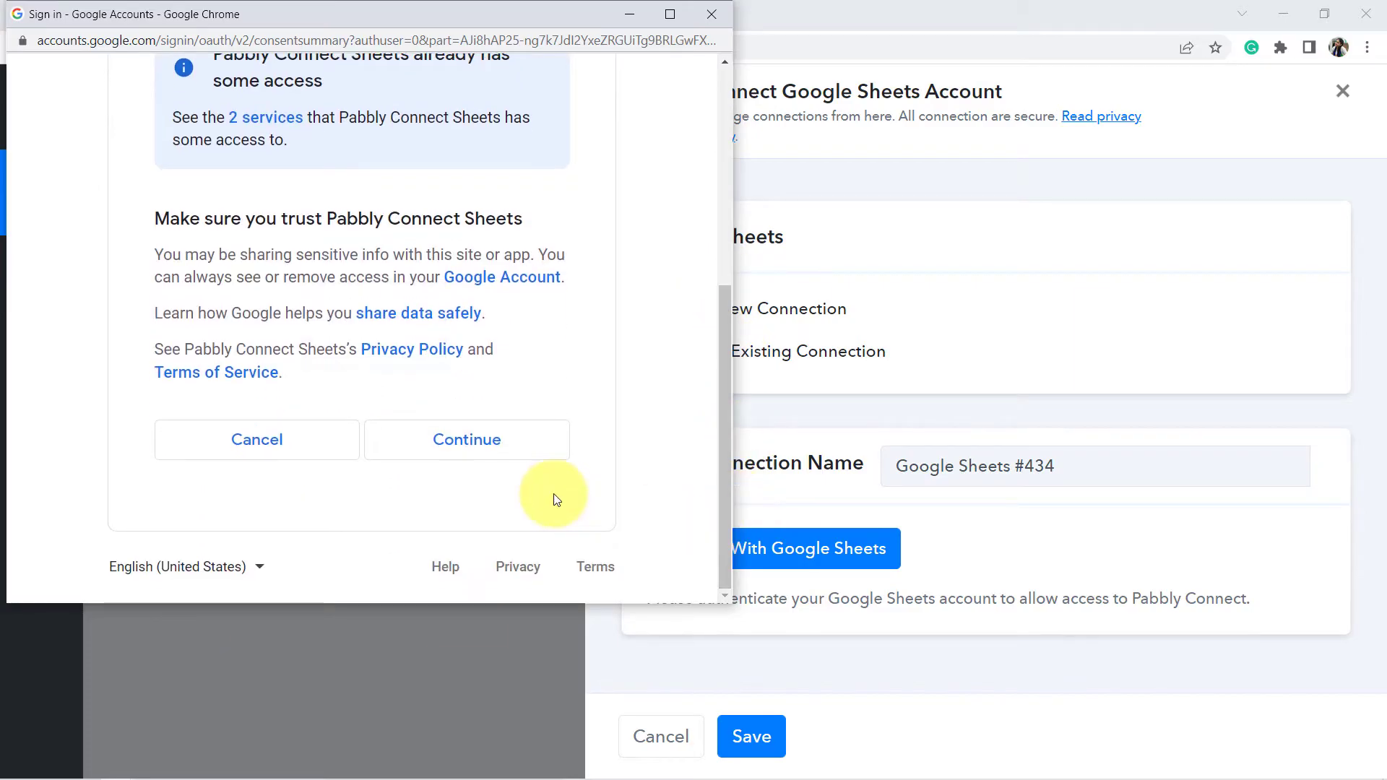
{"action": "left_click", "coordinate": [486, 442]}
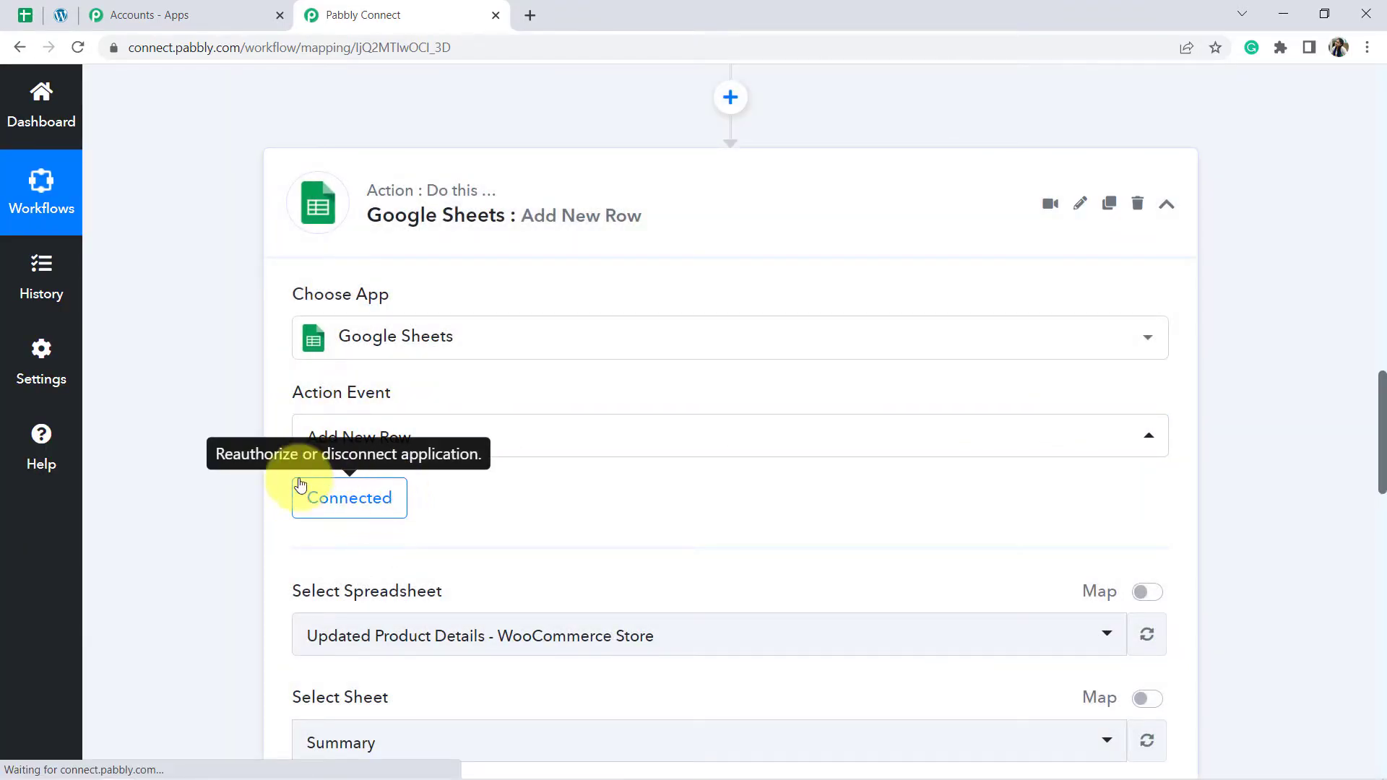
Browse the Select Spreadsheet list, then switch to the Updated Product Details - WooCommerce Store spreadsheet
{"action": "scroll", "coordinate": [266, 329], "scroll_direction": "down", "scroll_amount": 3}
{"action": "left_click_drag", "start_coordinate": [293, 337], "coordinate": [419, 332]}
{"action": "left_click", "coordinate": [419, 331]}
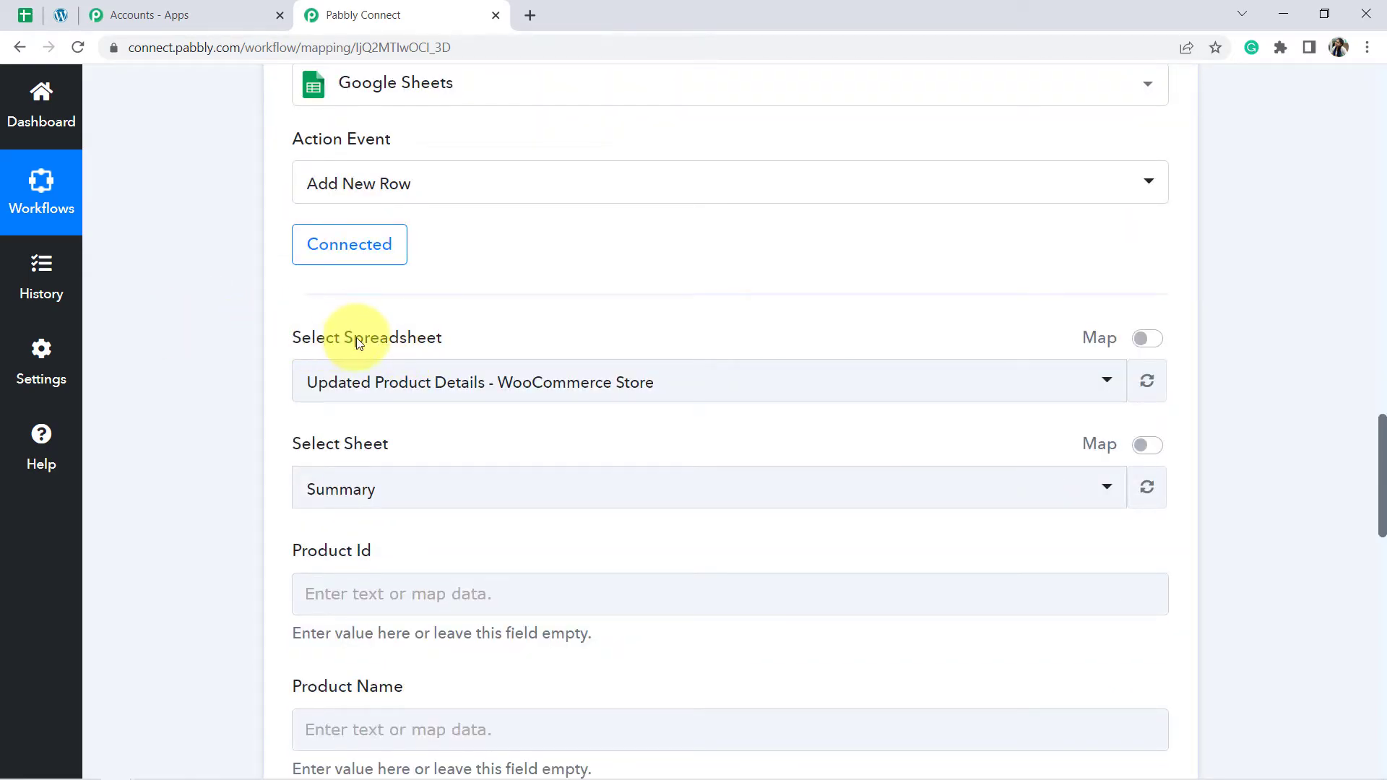
{"action": "left_click_drag", "start_coordinate": [318, 337], "coordinate": [402, 338]}
{"action": "left_click", "coordinate": [400, 338]}
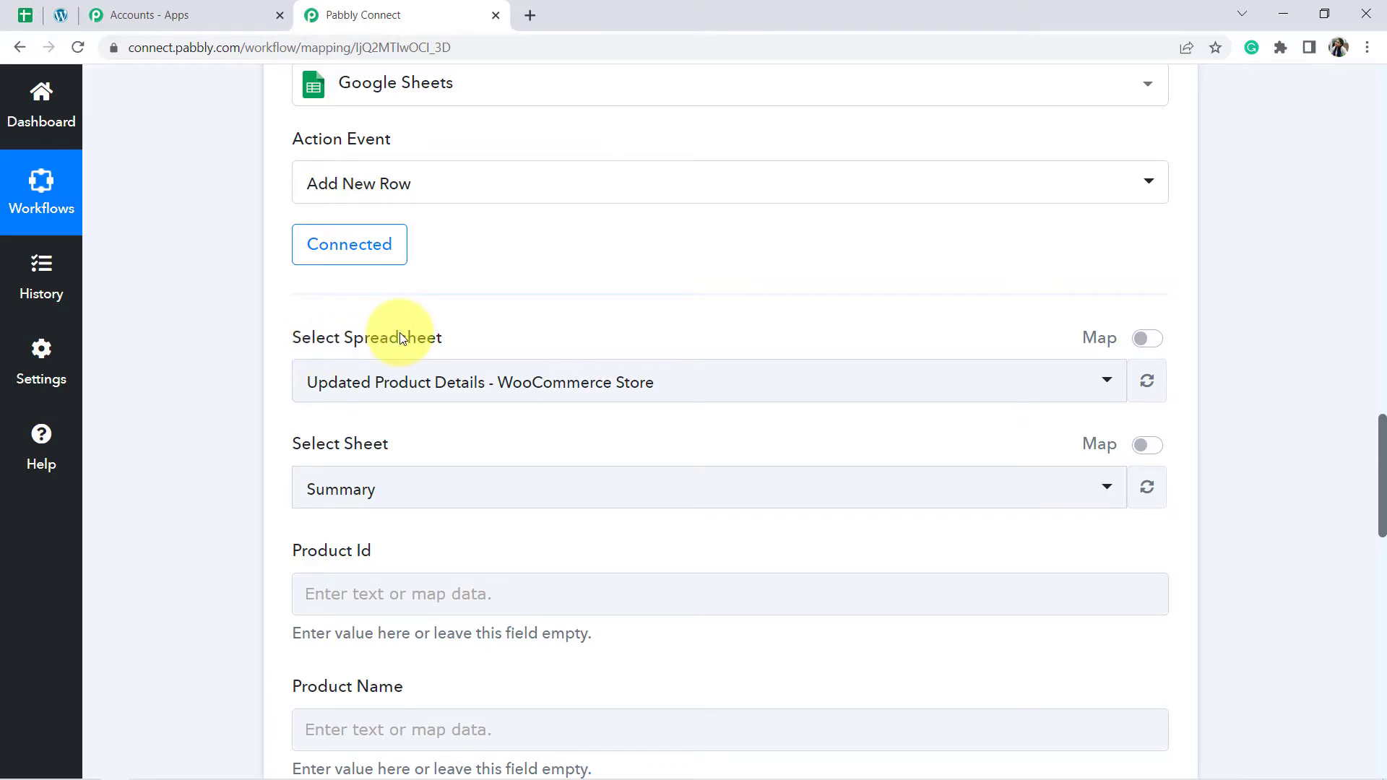
{"action": "left_click", "coordinate": [497, 383]}
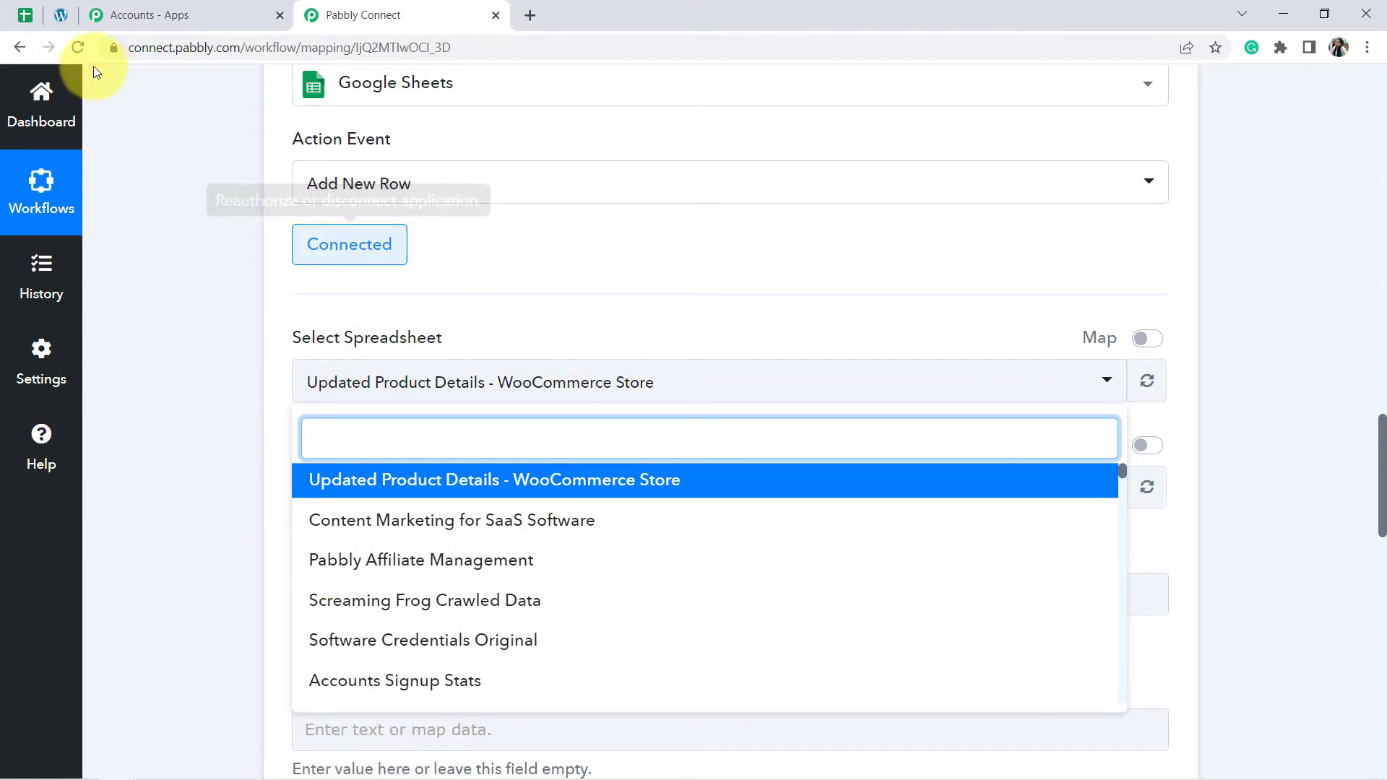
{"action": "left_click", "coordinate": [29, 20]}
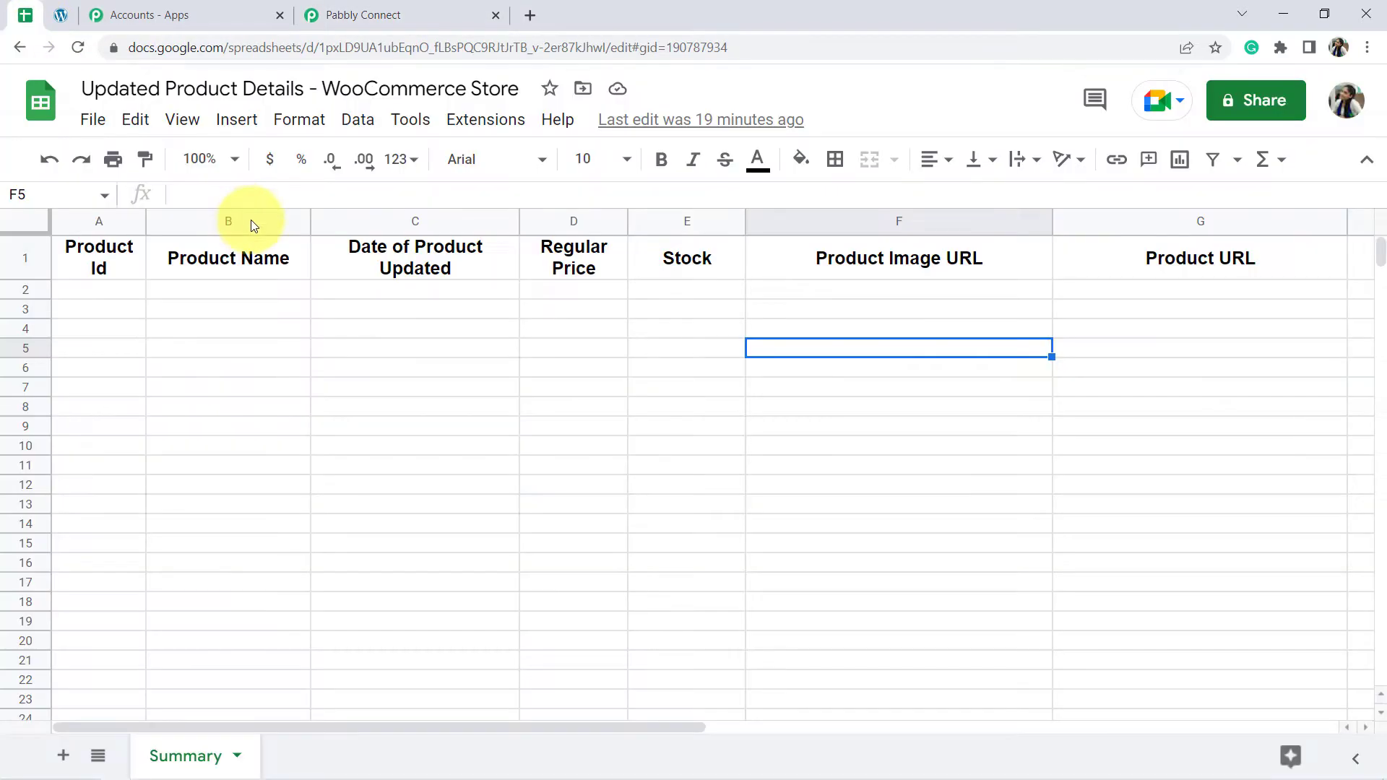
{"action": "left_click", "coordinate": [258, 280]}
{"action": "left_click_drag", "start_coordinate": [107, 86], "coordinate": [444, 47]}
{"action": "left_click", "coordinate": [508, 432]}
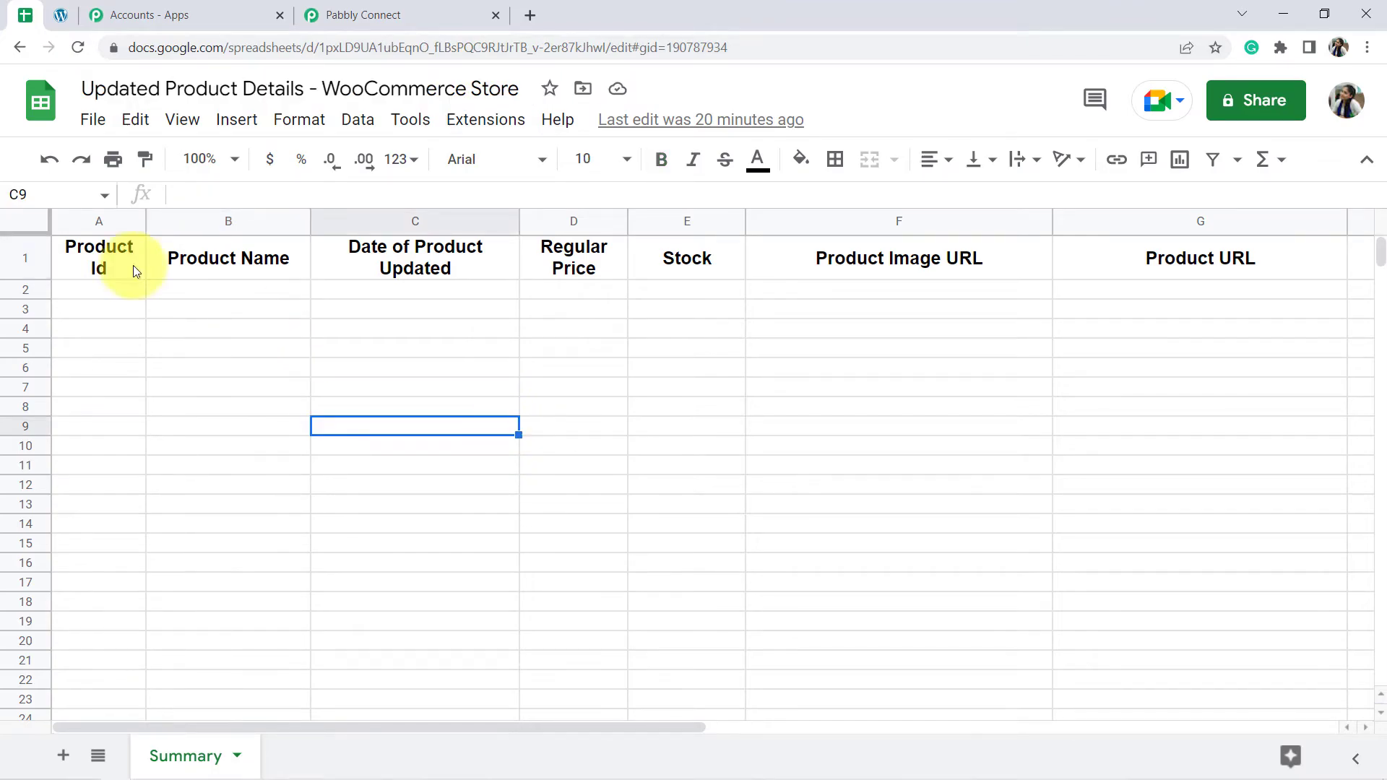
{"action": "left_click_drag", "start_coordinate": [88, 258], "coordinate": [1137, 254]}
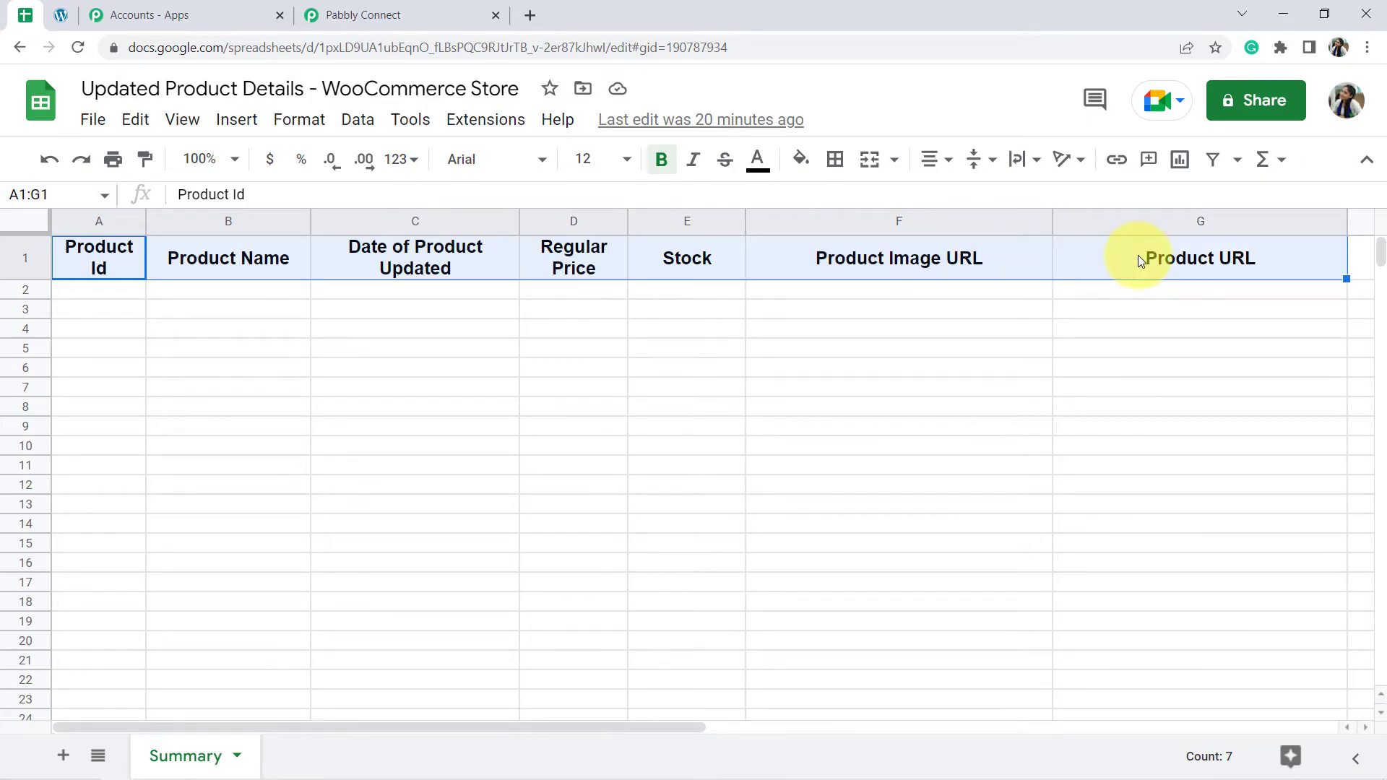
{"action": "left_click", "coordinate": [1058, 311]}
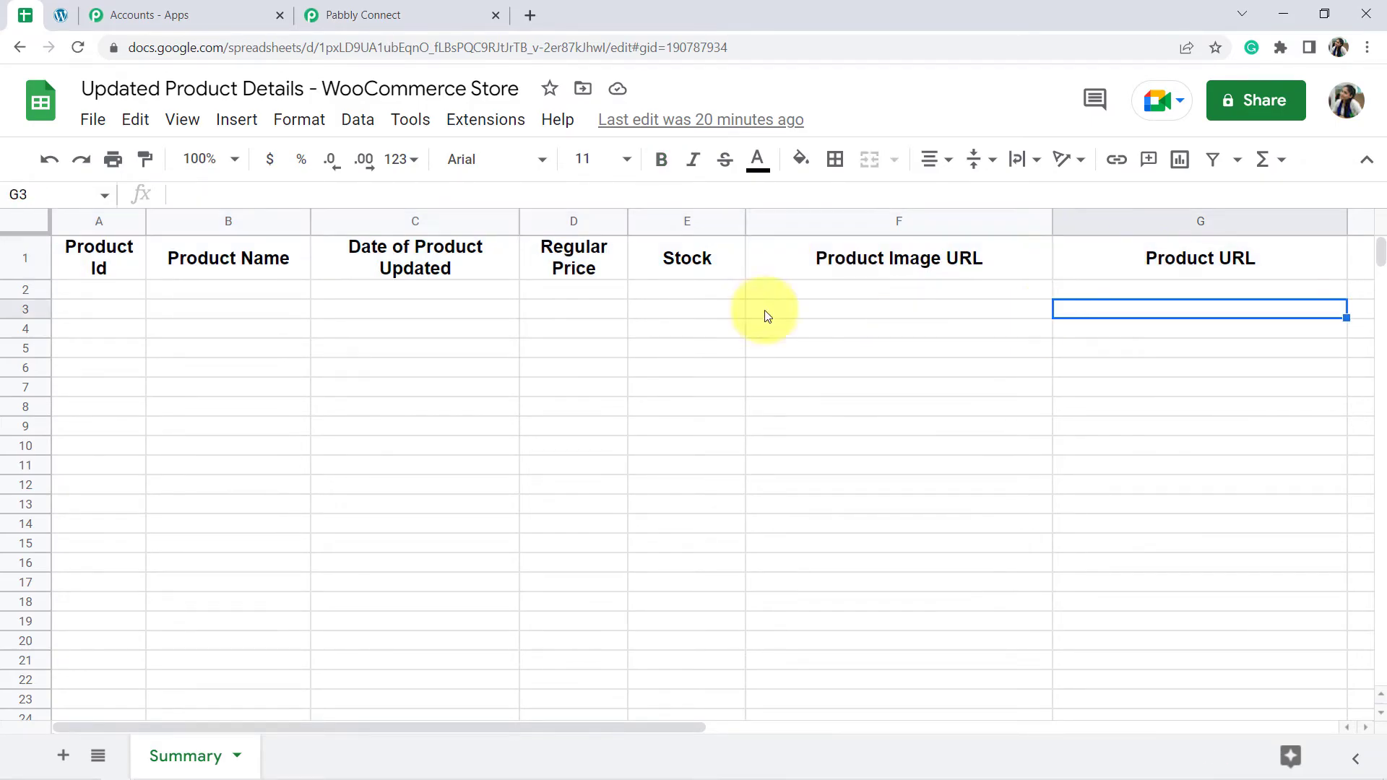
{"action": "left_click", "coordinate": [90, 247]}
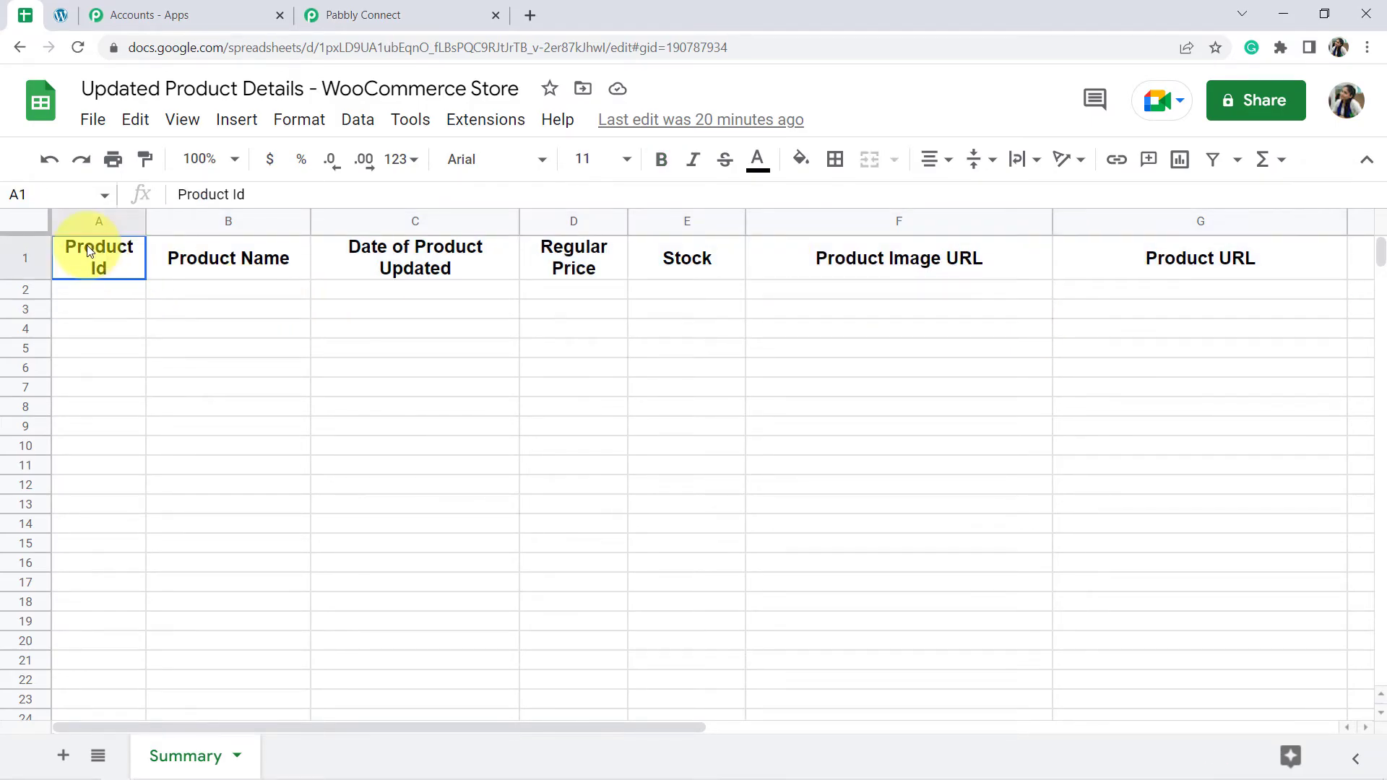
{"action": "left_click", "coordinate": [221, 253]}
{"action": "left_click", "coordinate": [467, 269]}
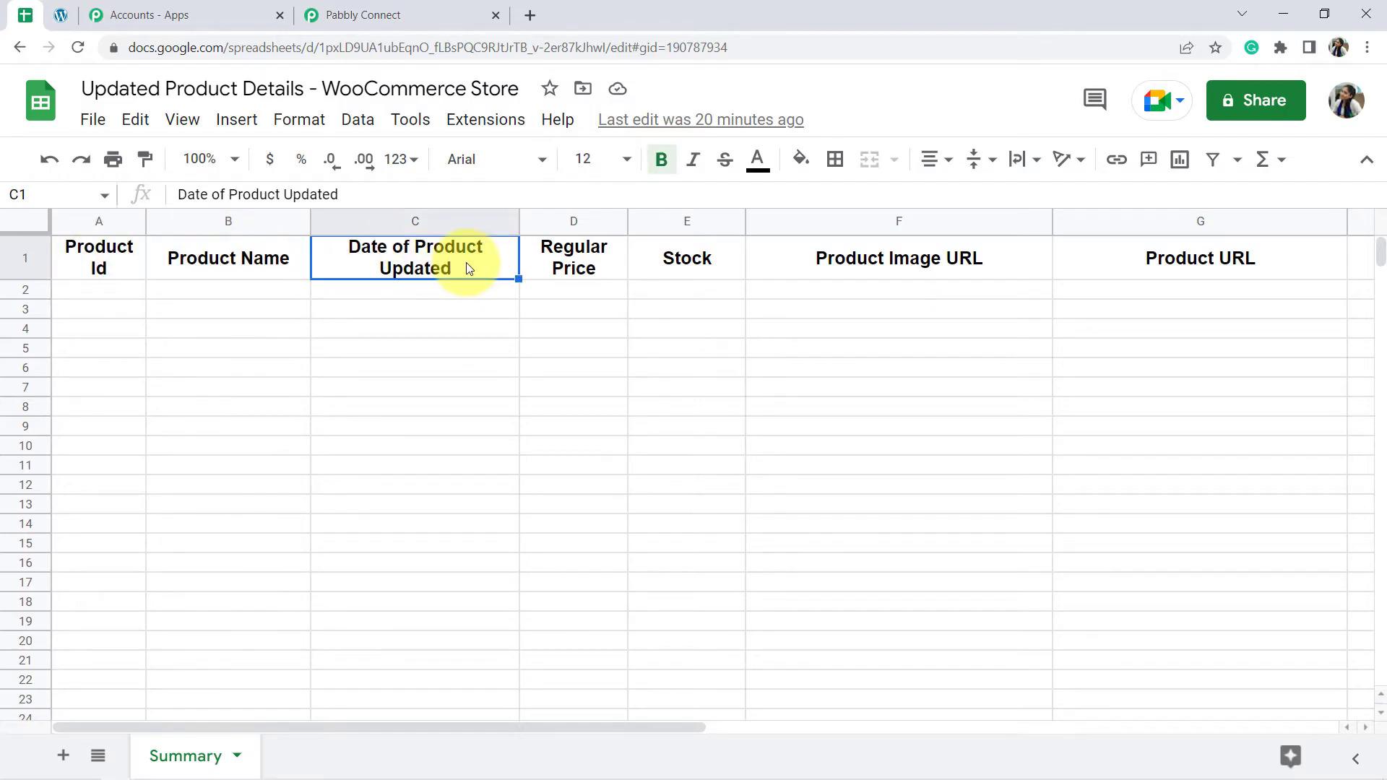
{"action": "left_click", "coordinate": [581, 261]}
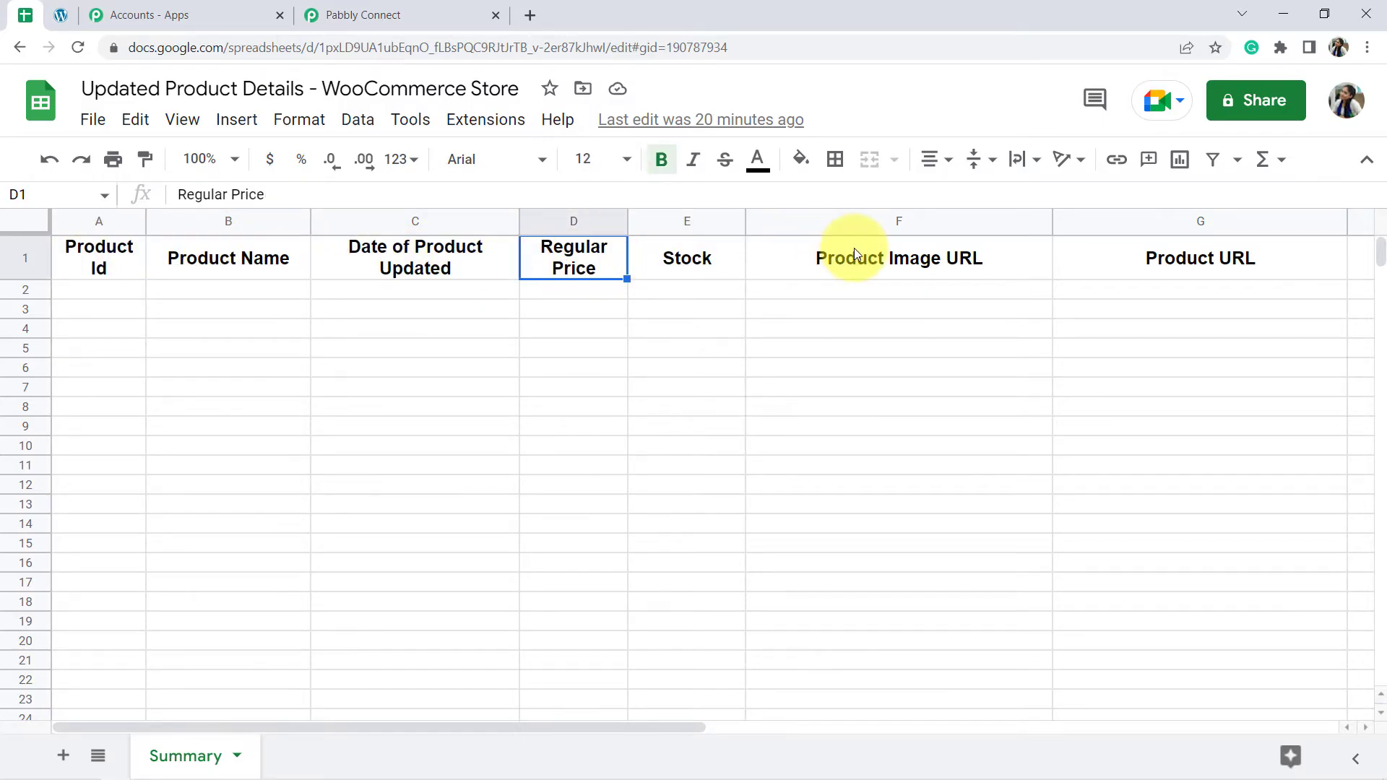
Pick Updated Product Details - WooCommerce Store as the destination spreadsheet, checking its sheet name
{"action": "left_click", "coordinate": [385, 9]}
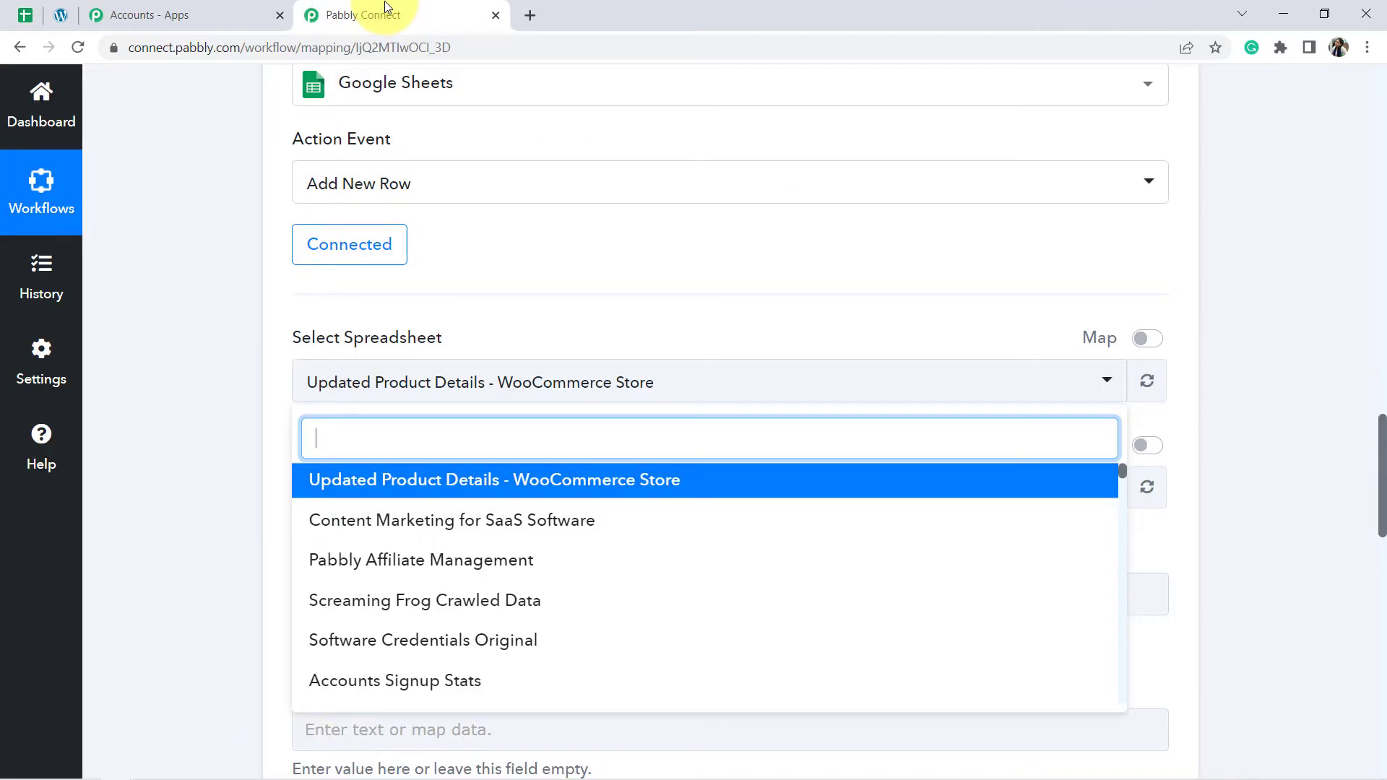
{"action": "left_click", "coordinate": [490, 480]}
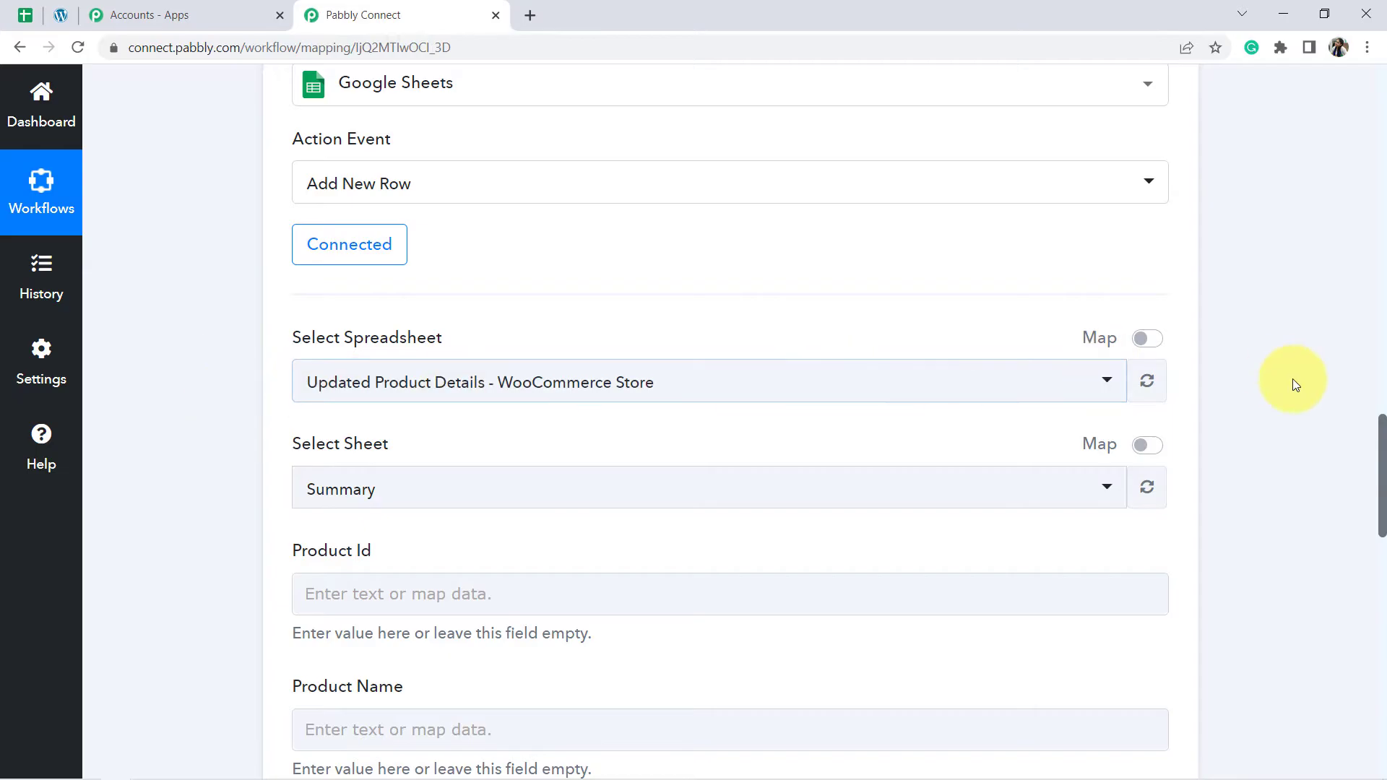
{"action": "left_click_drag", "start_coordinate": [1383, 431], "coordinate": [1356, 465]}
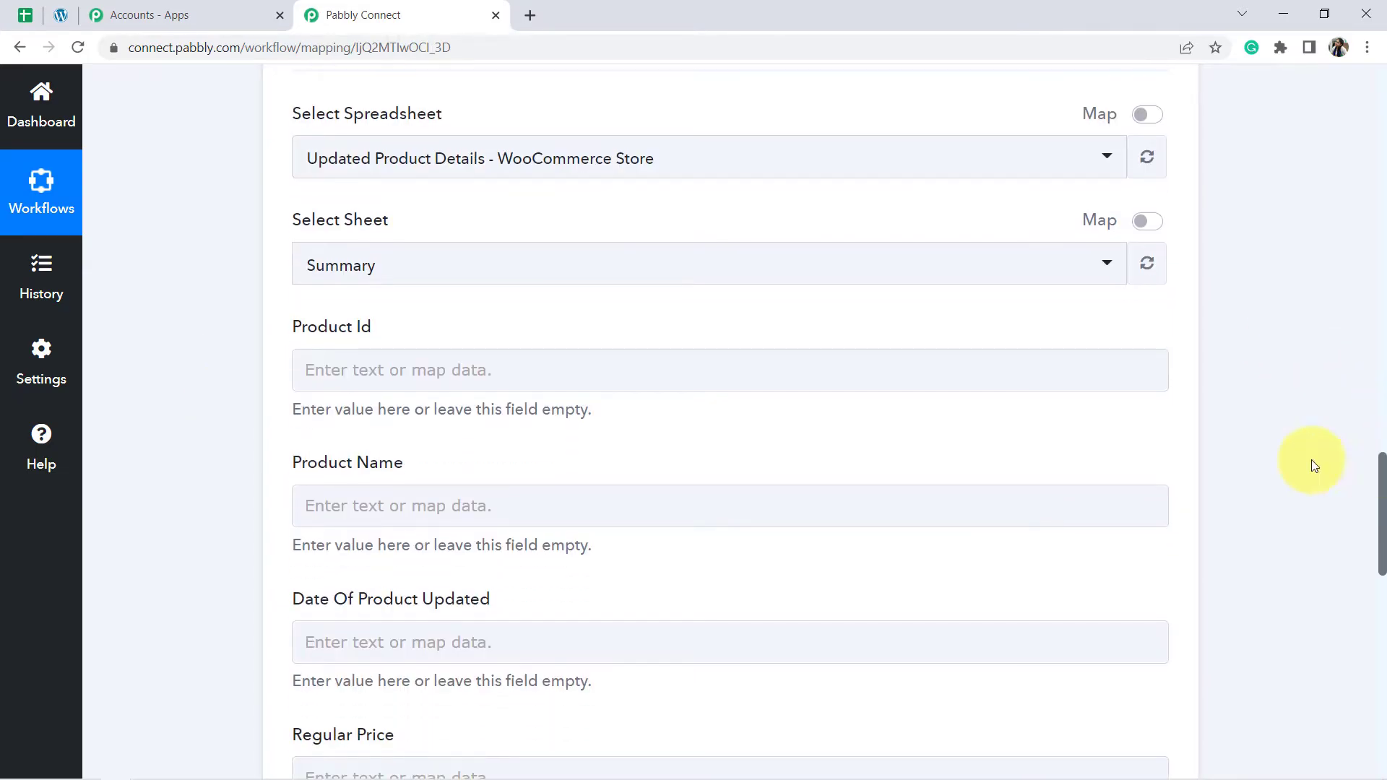
{"action": "left_click", "coordinate": [23, 14]}
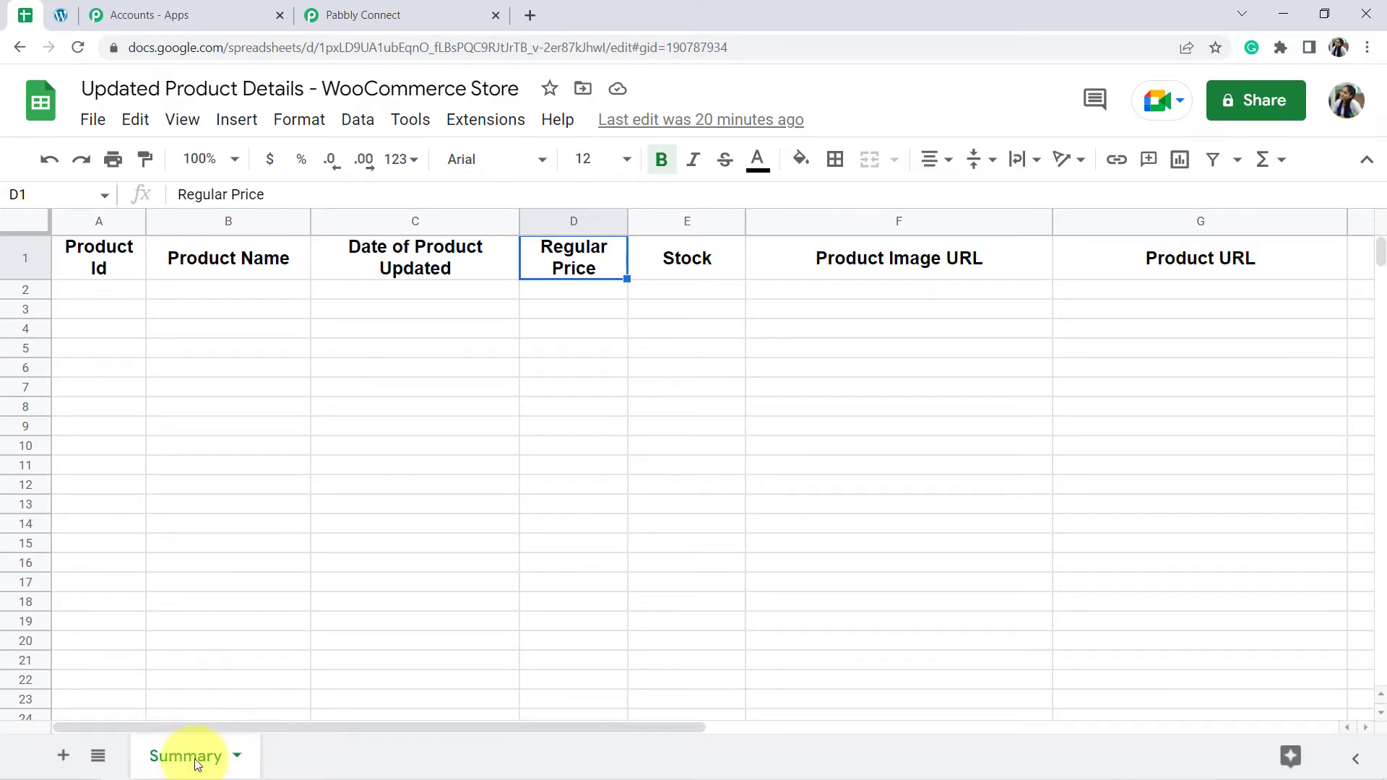
{"action": "left_click", "coordinate": [348, 16]}
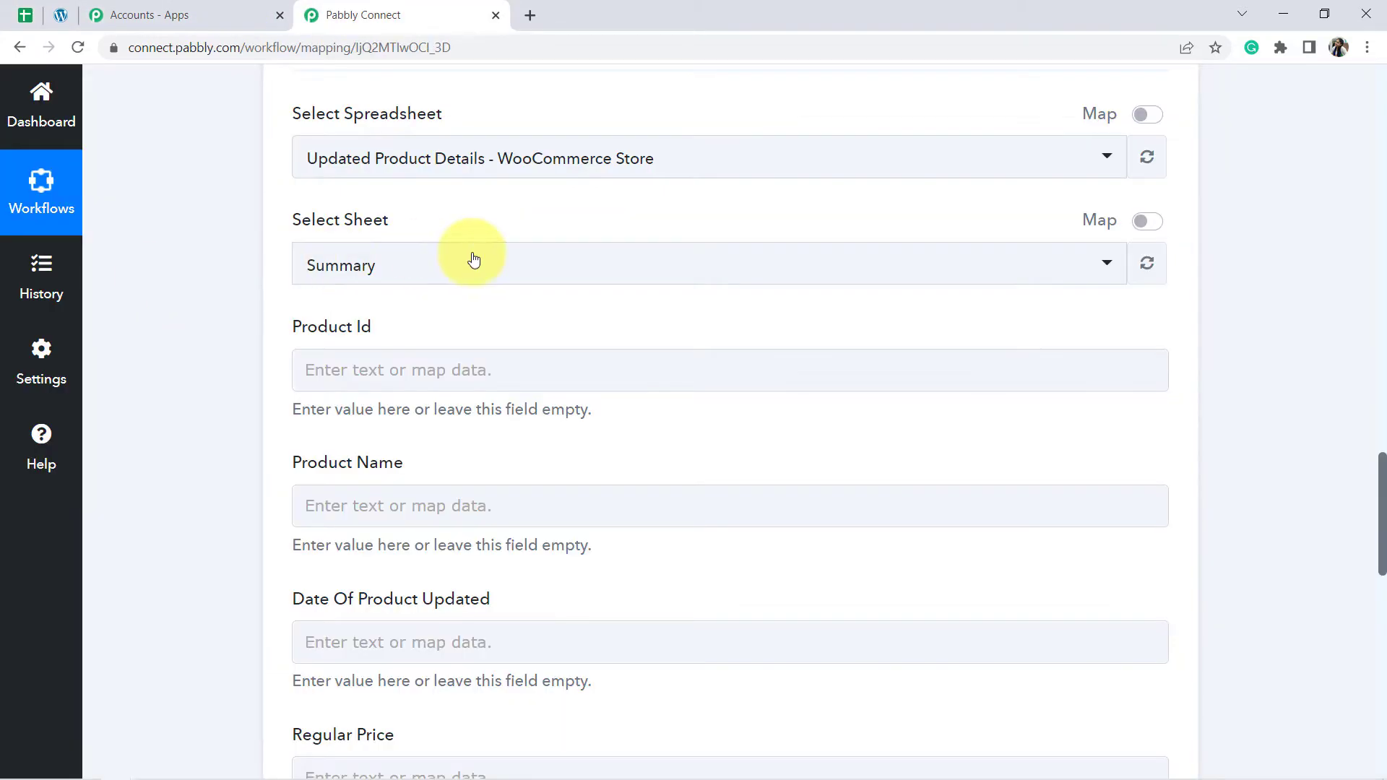
Choose the Summary sheet so the empty Product Id, Product Name and price fields appear
{"action": "left_click", "coordinate": [416, 260]}
{"action": "left_click", "coordinate": [368, 359]}
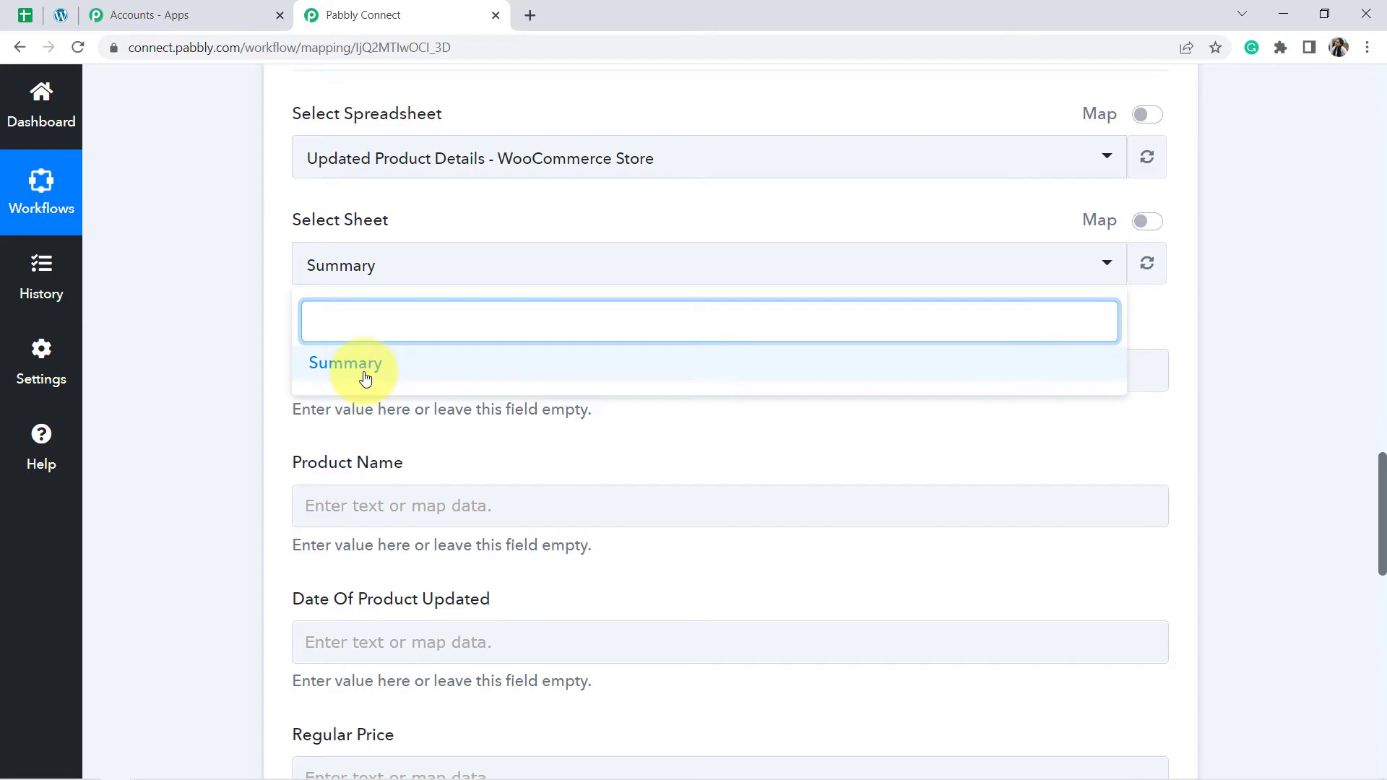
{"action": "scroll", "coordinate": [307, 267], "scroll_direction": "down", "scroll_amount": 1}
{"action": "left_click_drag", "start_coordinate": [301, 268], "coordinate": [335, 328]}
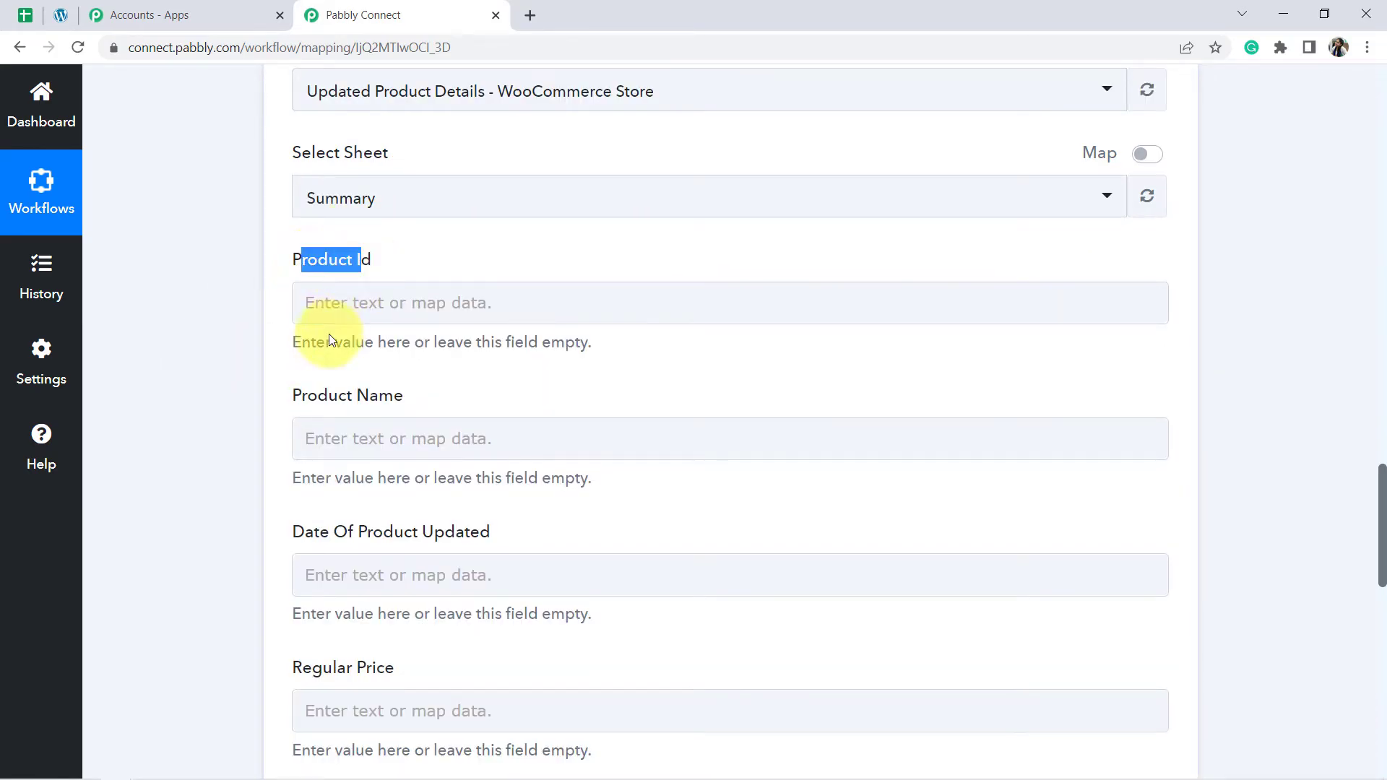
{"action": "left_click_drag", "start_coordinate": [309, 392], "coordinate": [418, 399]}
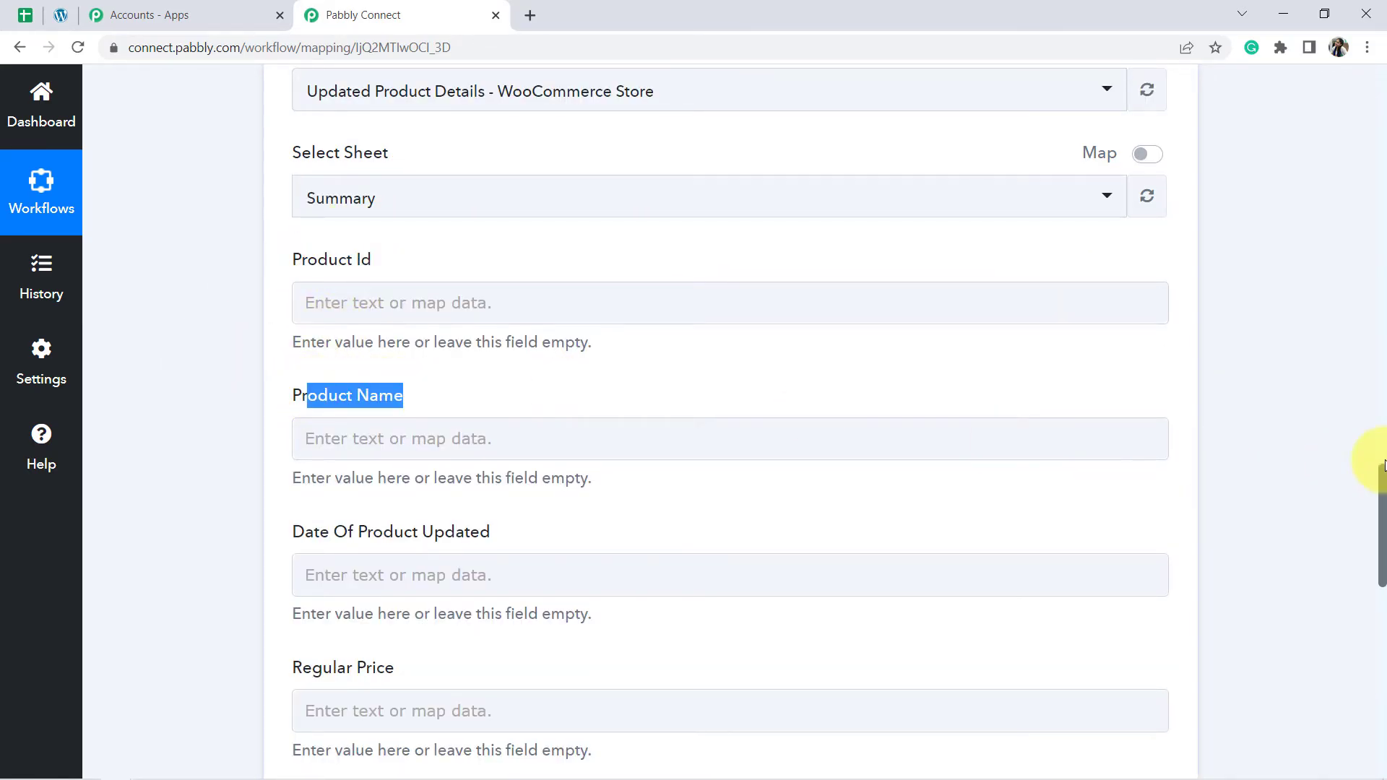
{"action": "left_click_drag", "start_coordinate": [1382, 499], "coordinate": [1376, 275]}
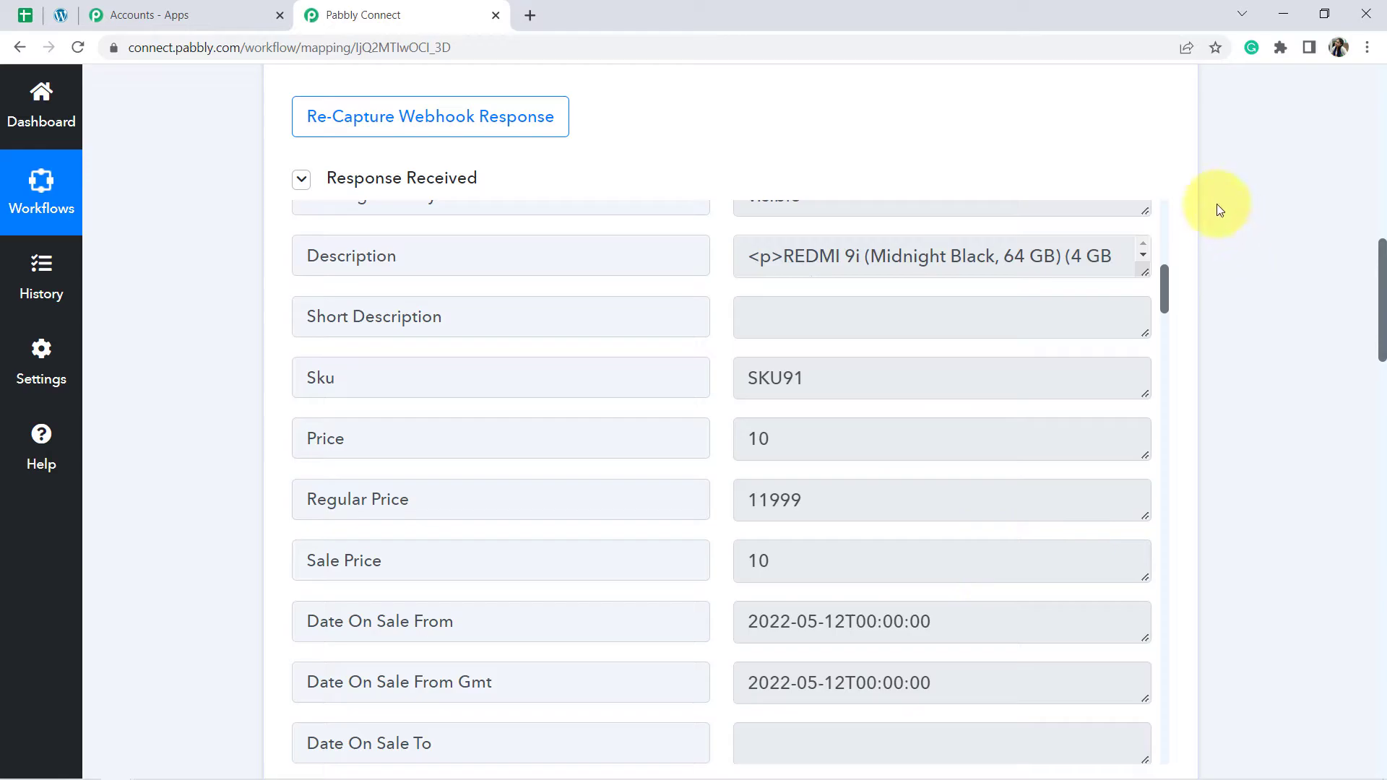
{"action": "left_click_drag", "start_coordinate": [1381, 259], "coordinate": [1379, 483]}
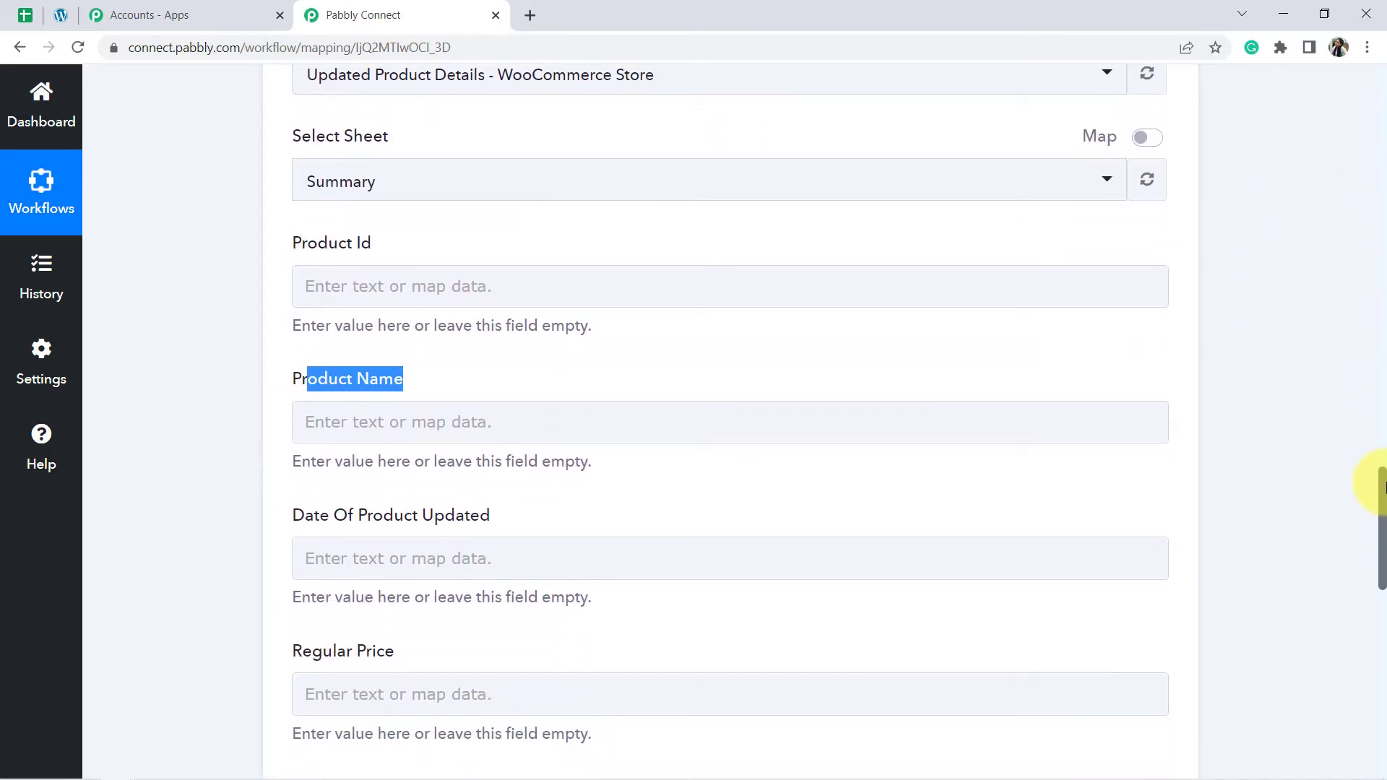
Map the WooCommerce Id 55627 and Name into Product Id and Product Name
{"action": "left_click", "coordinate": [395, 291]}
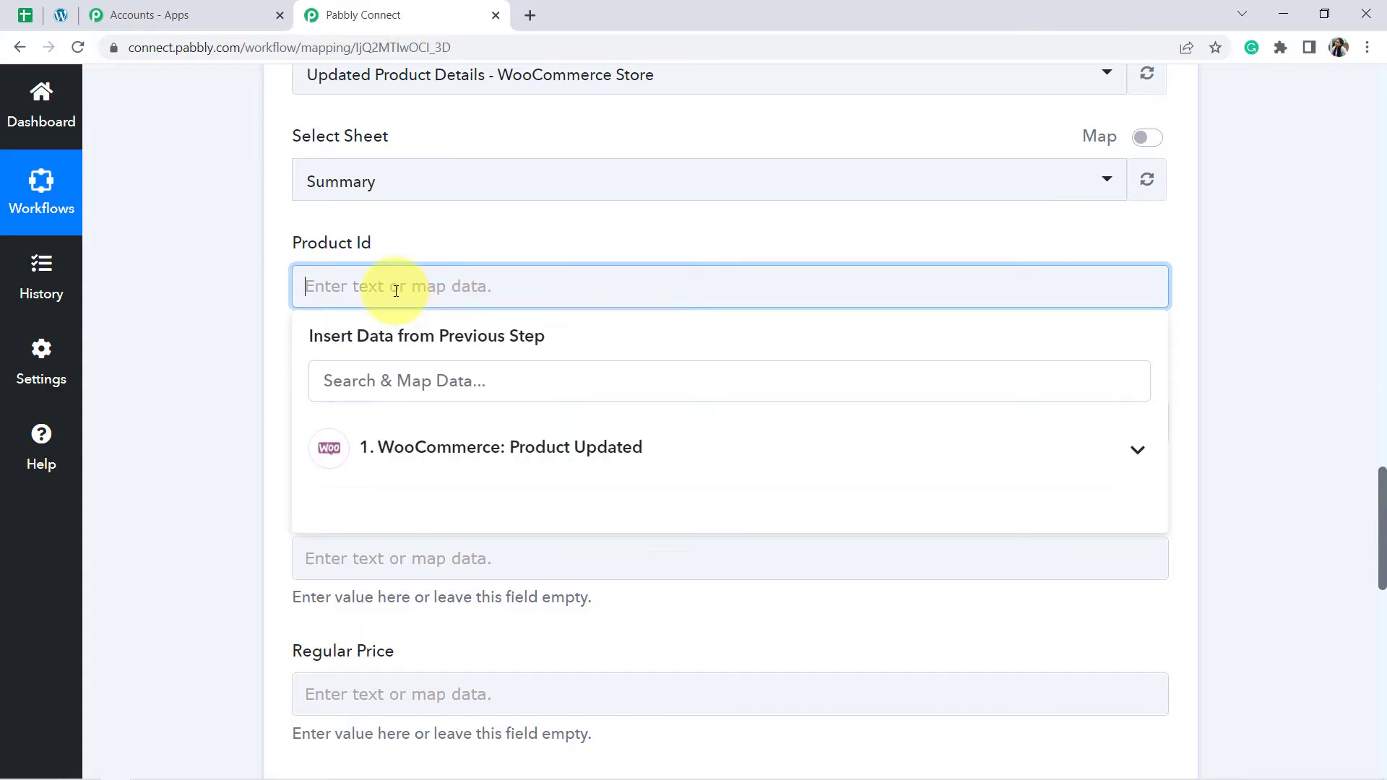
{"action": "left_click", "coordinate": [500, 454]}
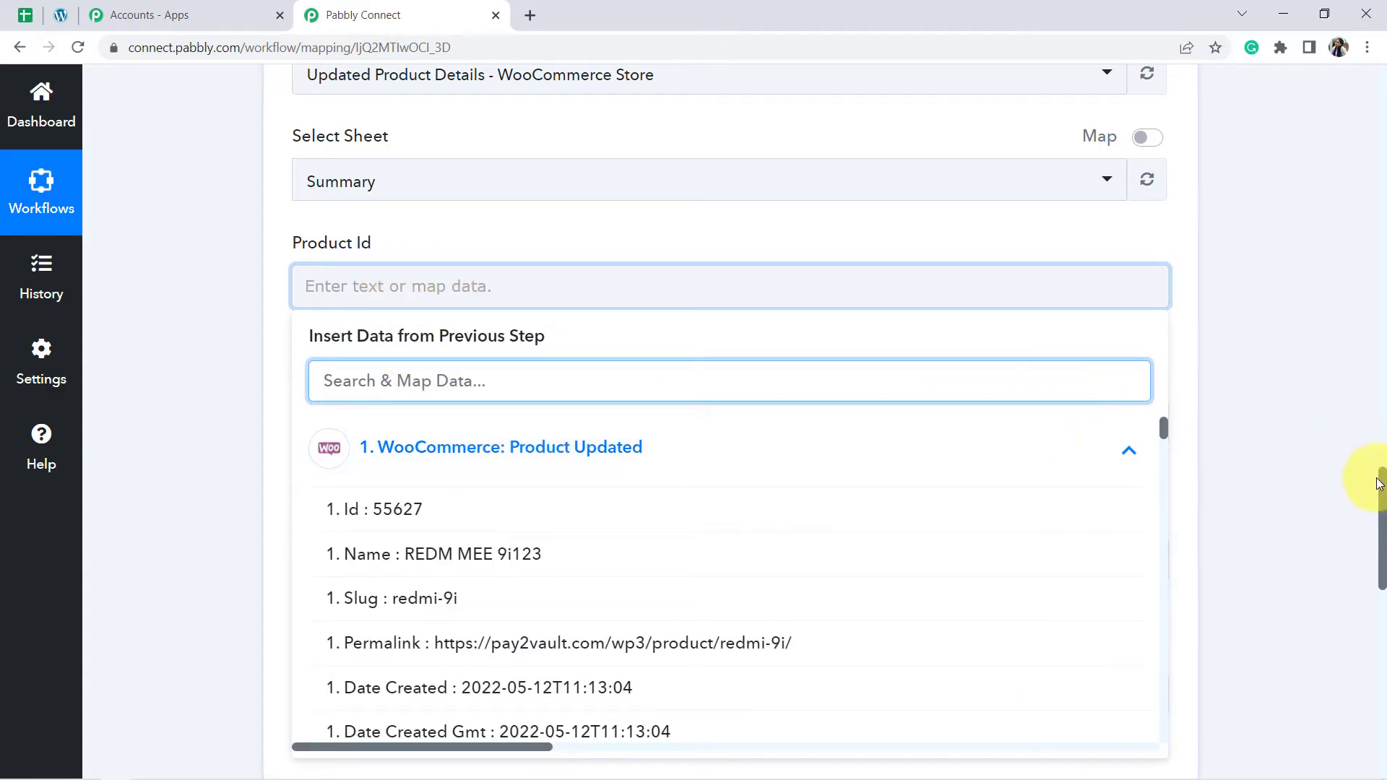
{"action": "scroll", "coordinate": [1379, 498], "scroll_direction": "down", "scroll_amount": 2}
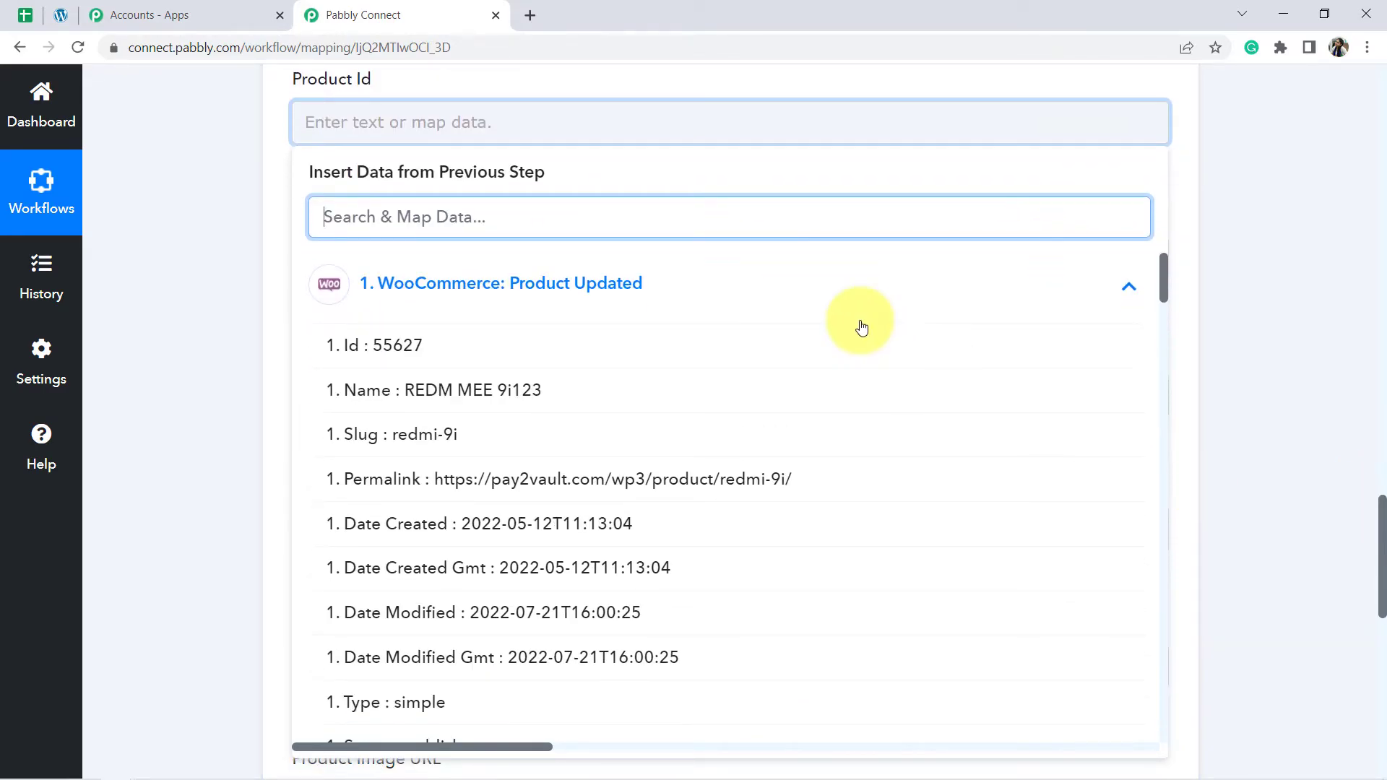
{"action": "left_click", "coordinate": [409, 346]}
{"action": "left_click", "coordinate": [171, 282]}
{"action": "left_click", "coordinate": [369, 284]}
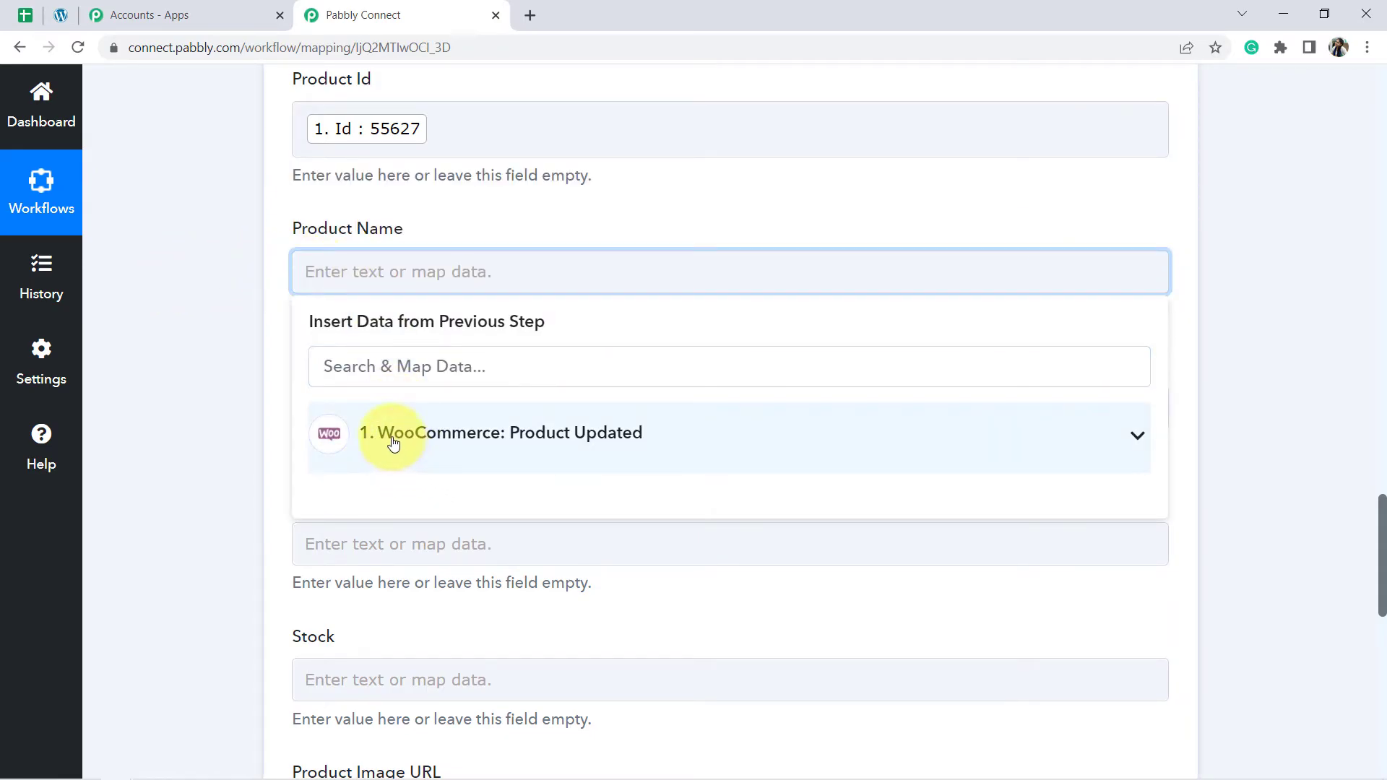
{"action": "left_click", "coordinate": [392, 442]}
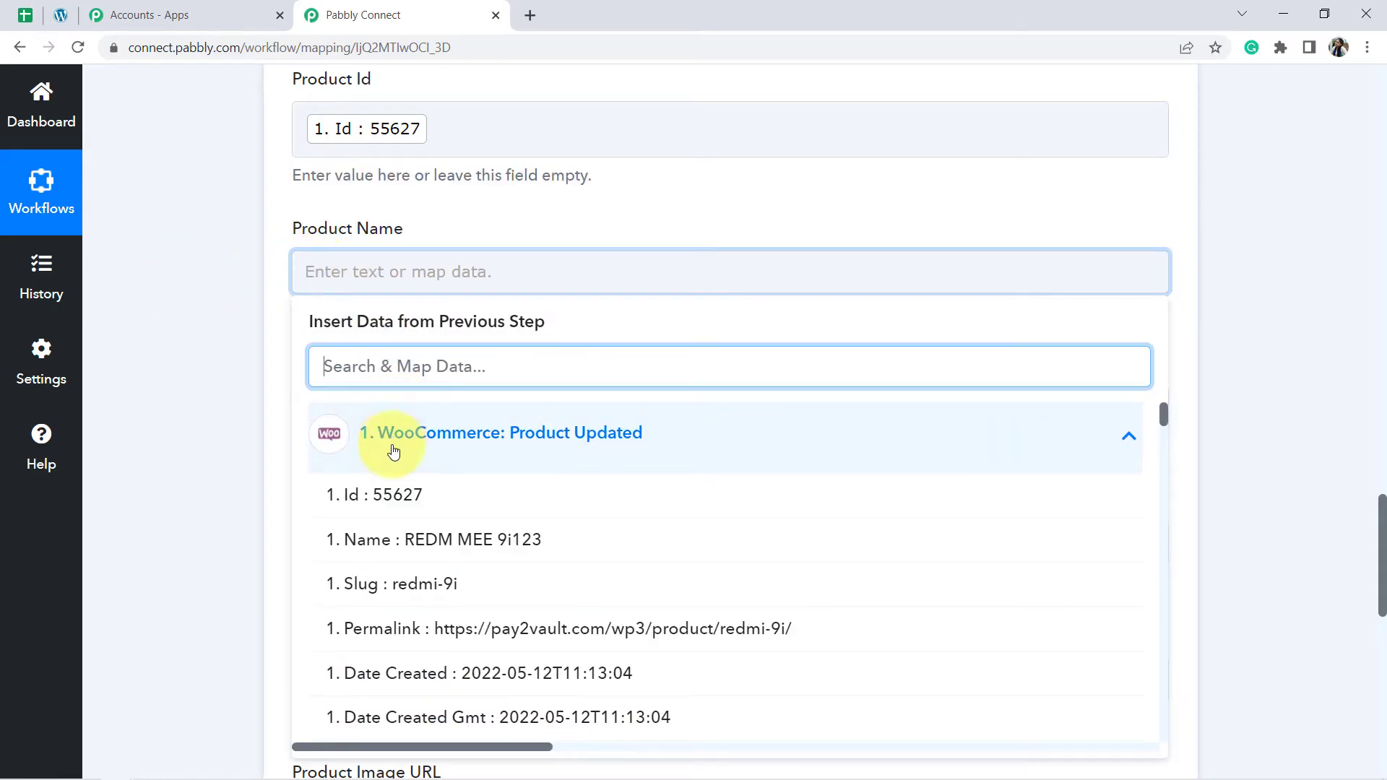
{"action": "left_click", "coordinate": [451, 547]}
{"action": "left_click", "coordinate": [172, 419]}
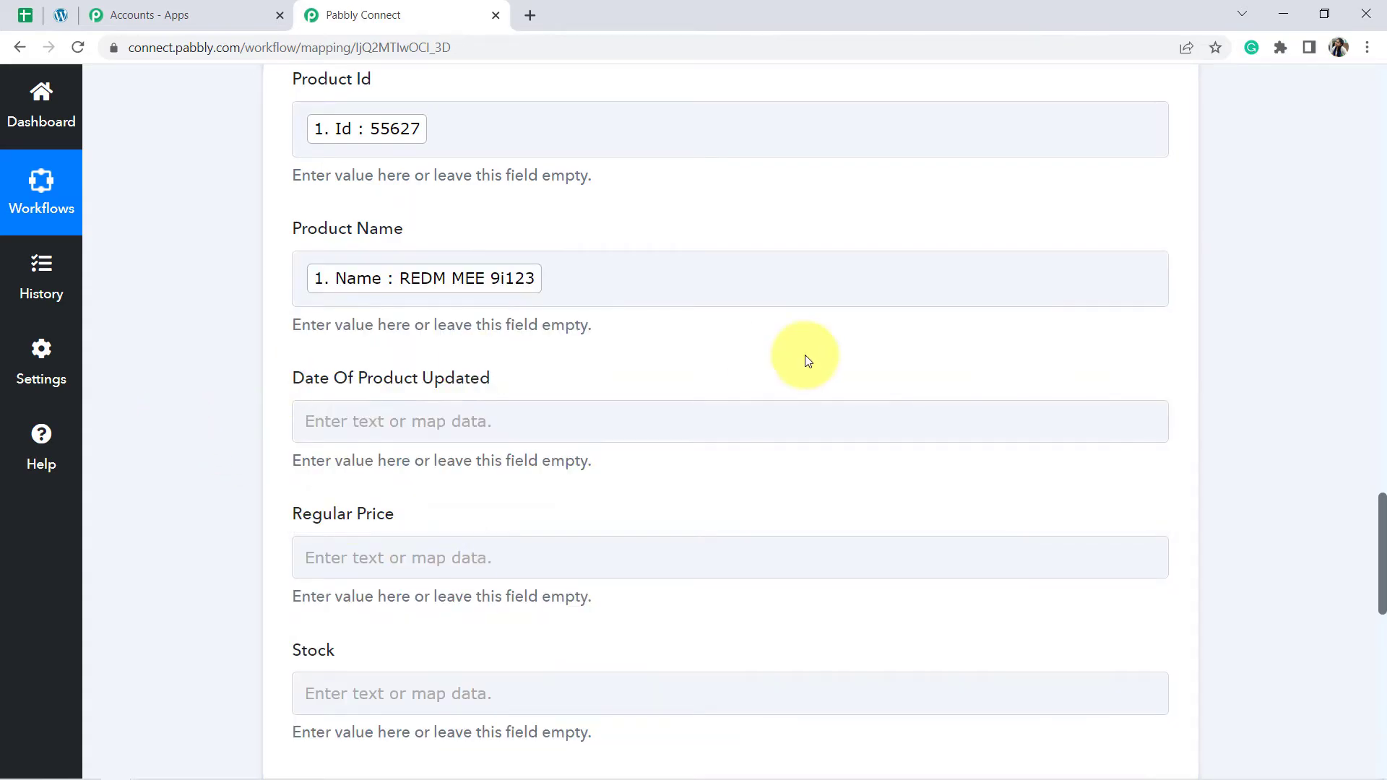
{"action": "left_click_drag", "start_coordinate": [1383, 504], "coordinate": [1383, 536]}
Map WooCommerce Date Modified (2022-07-21T16:00:25) into Date Of Product Updated
{"action": "left_click", "coordinate": [549, 231]}
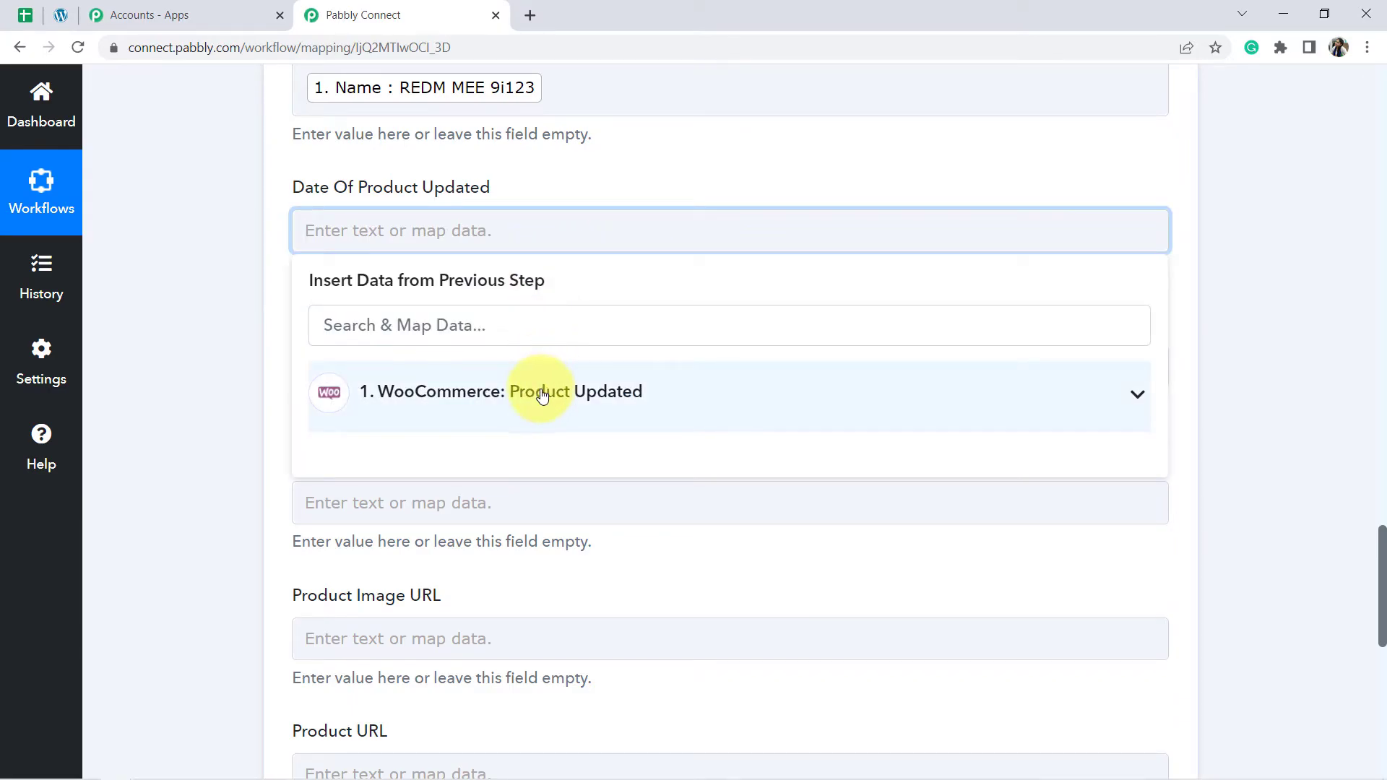
{"action": "left_click", "coordinate": [542, 395]}
{"action": "left_click_drag", "start_coordinate": [1163, 379], "coordinate": [1169, 398]}
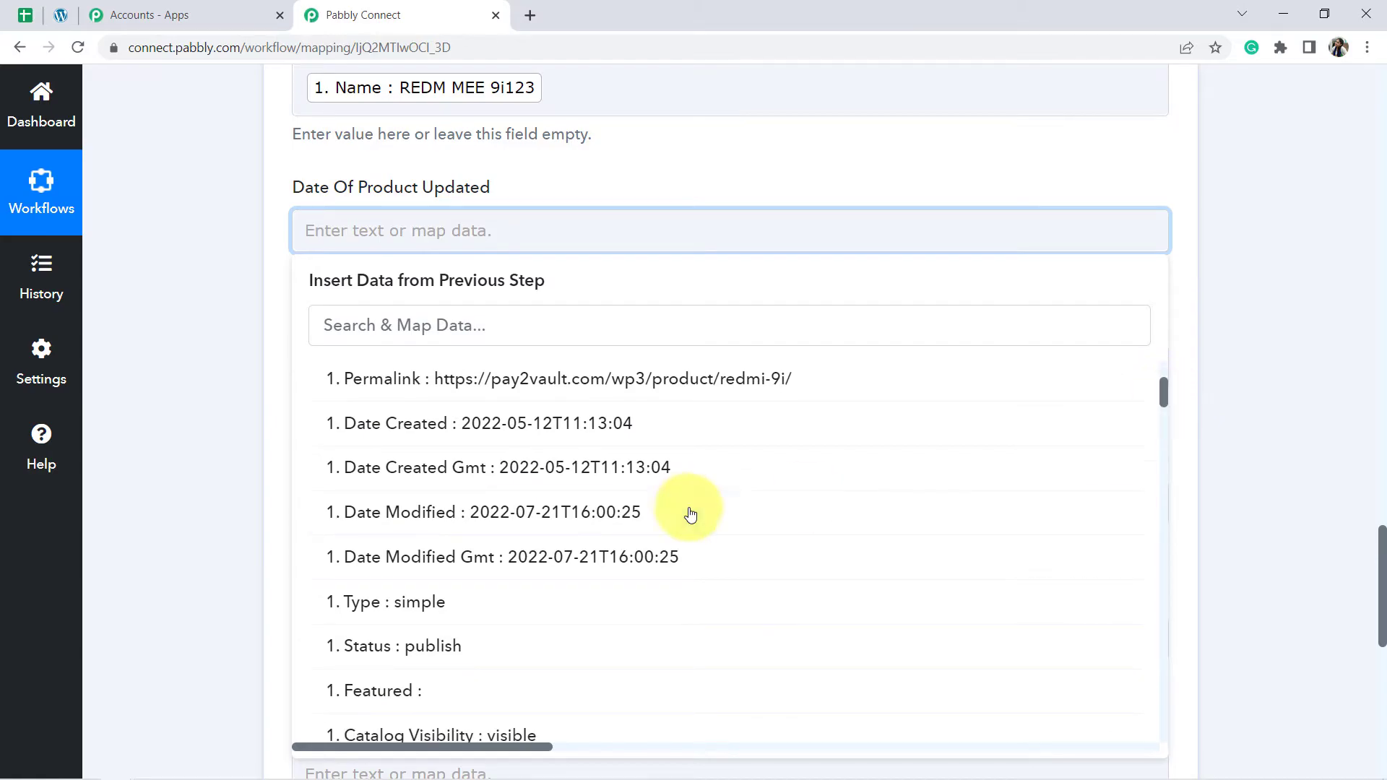
{"action": "left_click", "coordinate": [530, 512]}
{"action": "left_click_drag", "start_coordinate": [321, 190], "coordinate": [365, 187]}
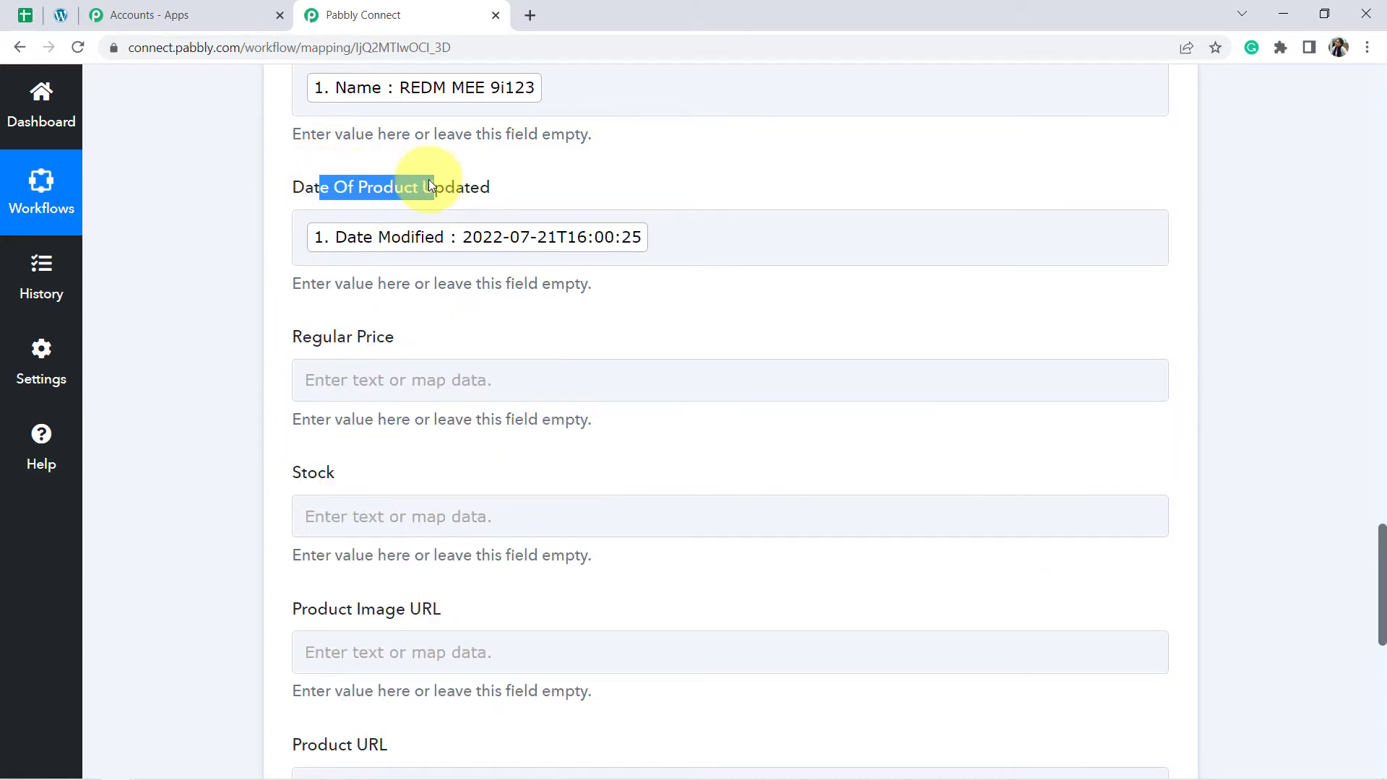
Map the WooCommerce Regular Price 11999 into the Regular Price field
{"action": "left_click", "coordinate": [187, 327]}
{"action": "left_click", "coordinate": [356, 380]}
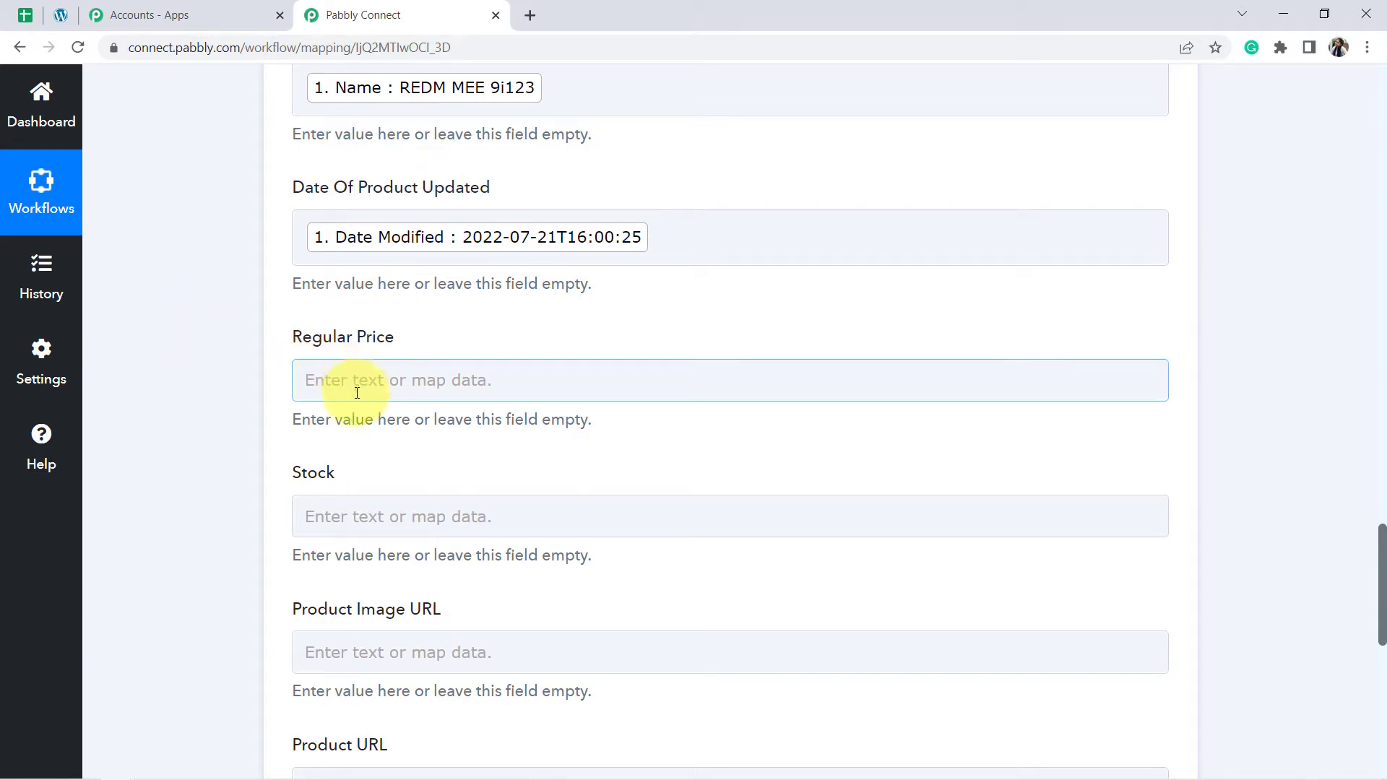
{"action": "left_click", "coordinate": [368, 383]}
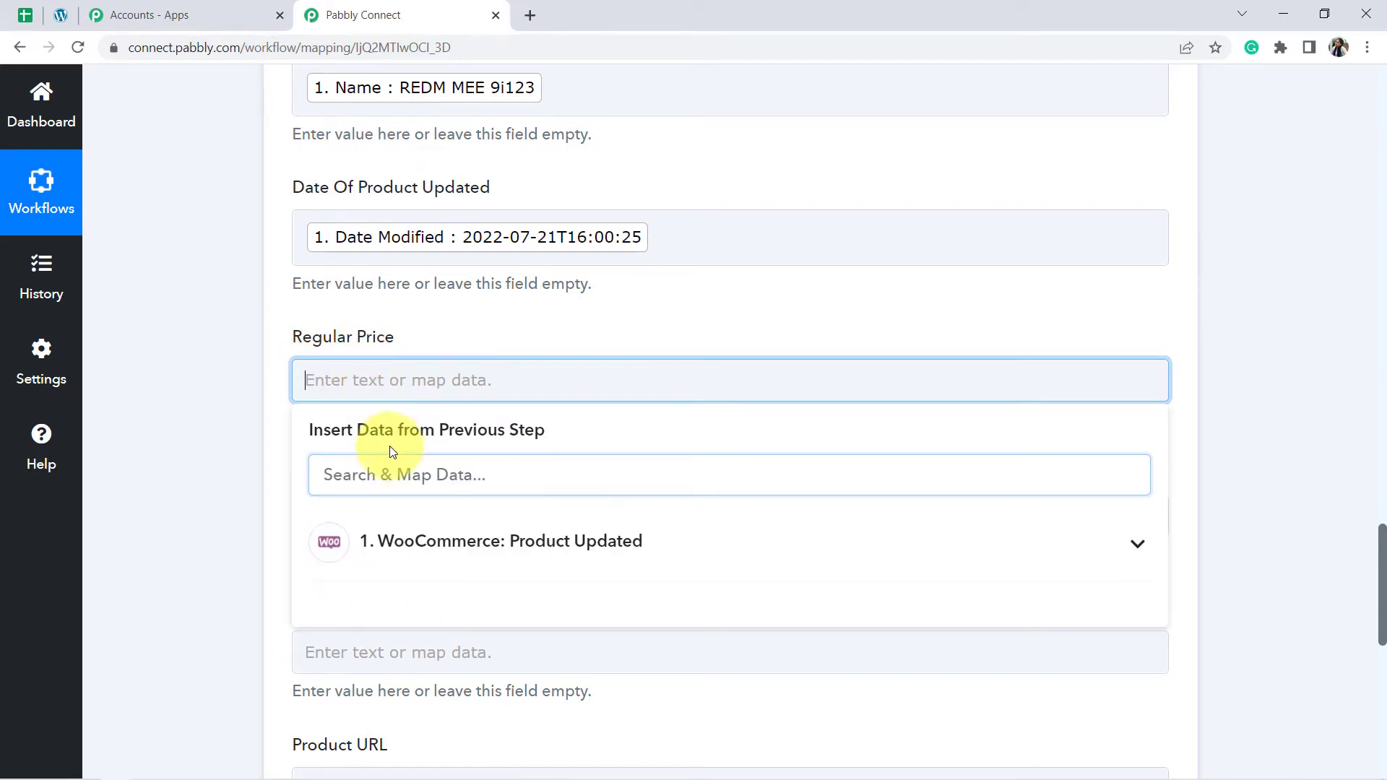
{"action": "left_click", "coordinate": [437, 542]}
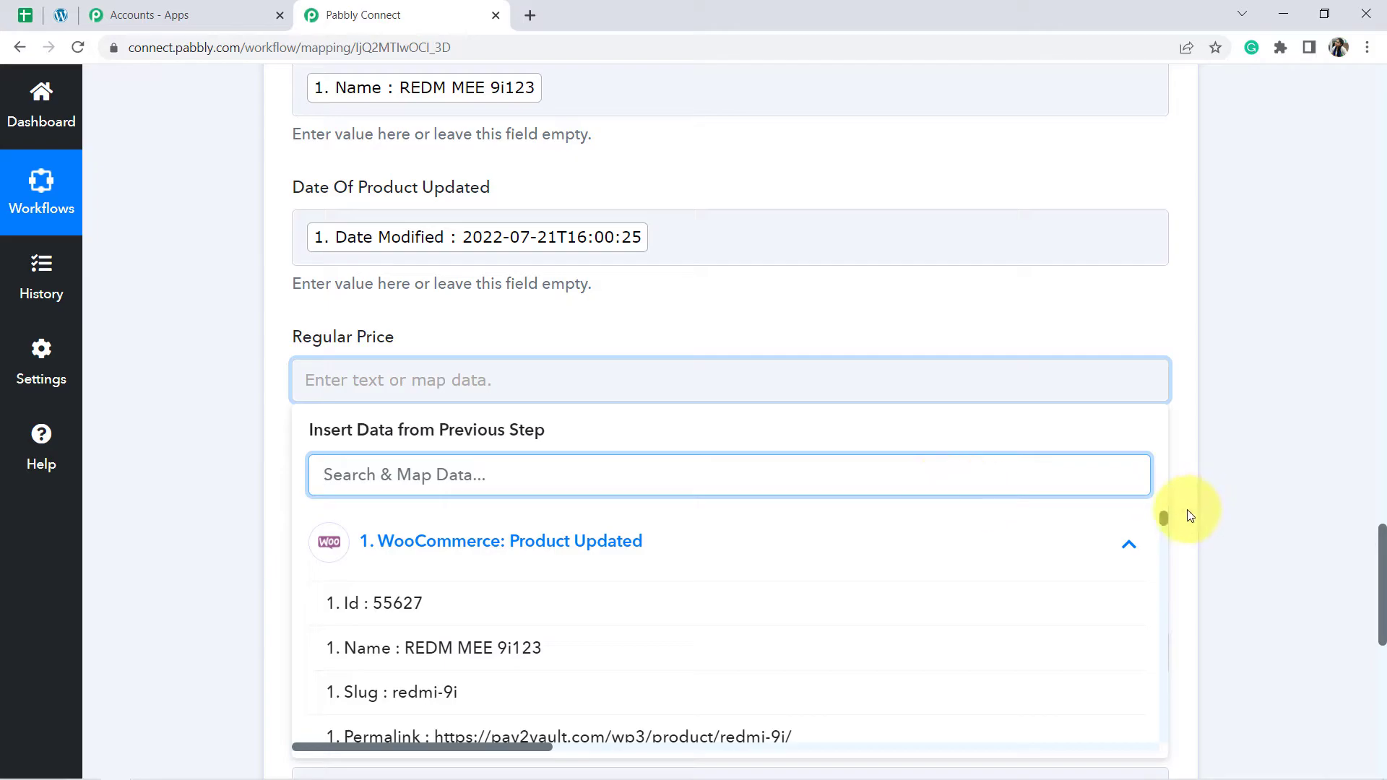
{"action": "left_click_drag", "start_coordinate": [1164, 516], "coordinate": [1173, 548]}
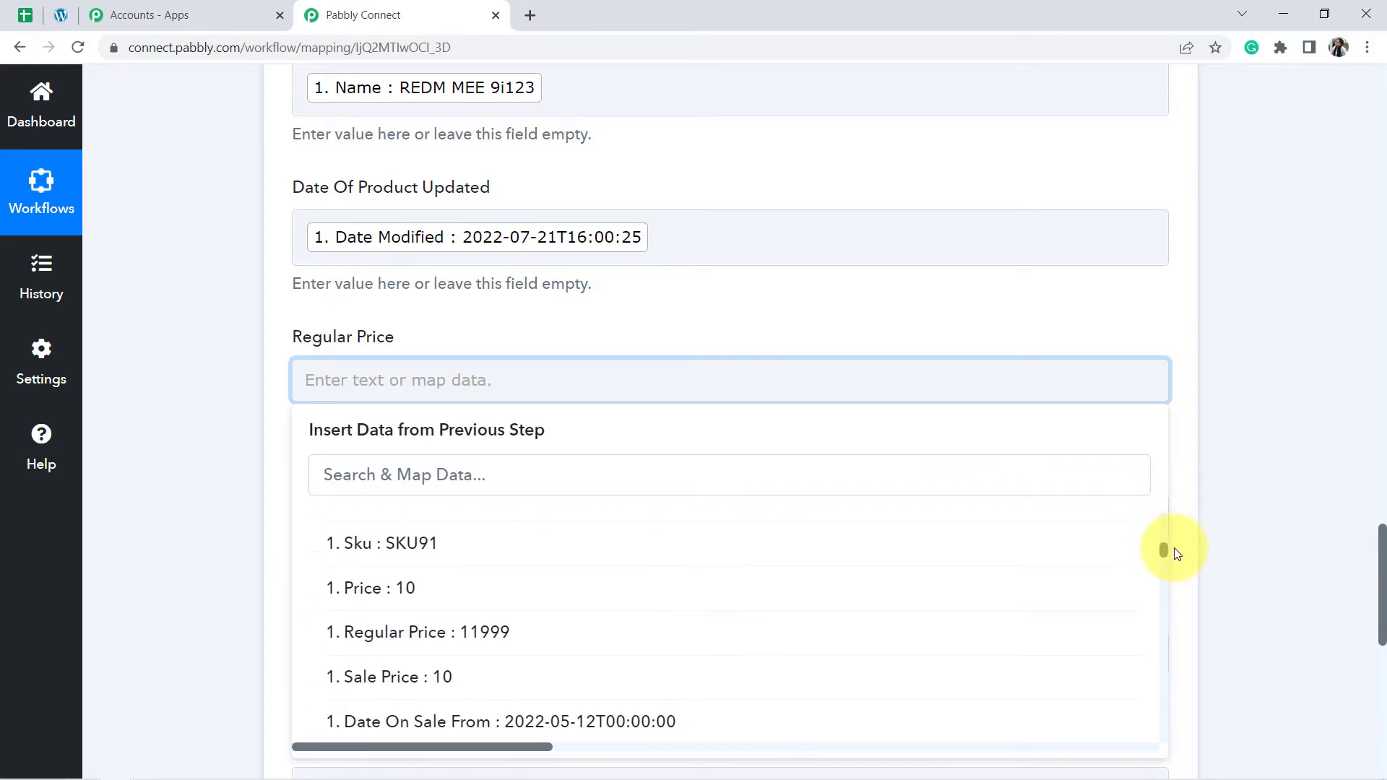
{"action": "left_click", "coordinate": [463, 633]}
{"action": "left_click_drag", "start_coordinate": [1380, 560], "coordinate": [1365, 643]}
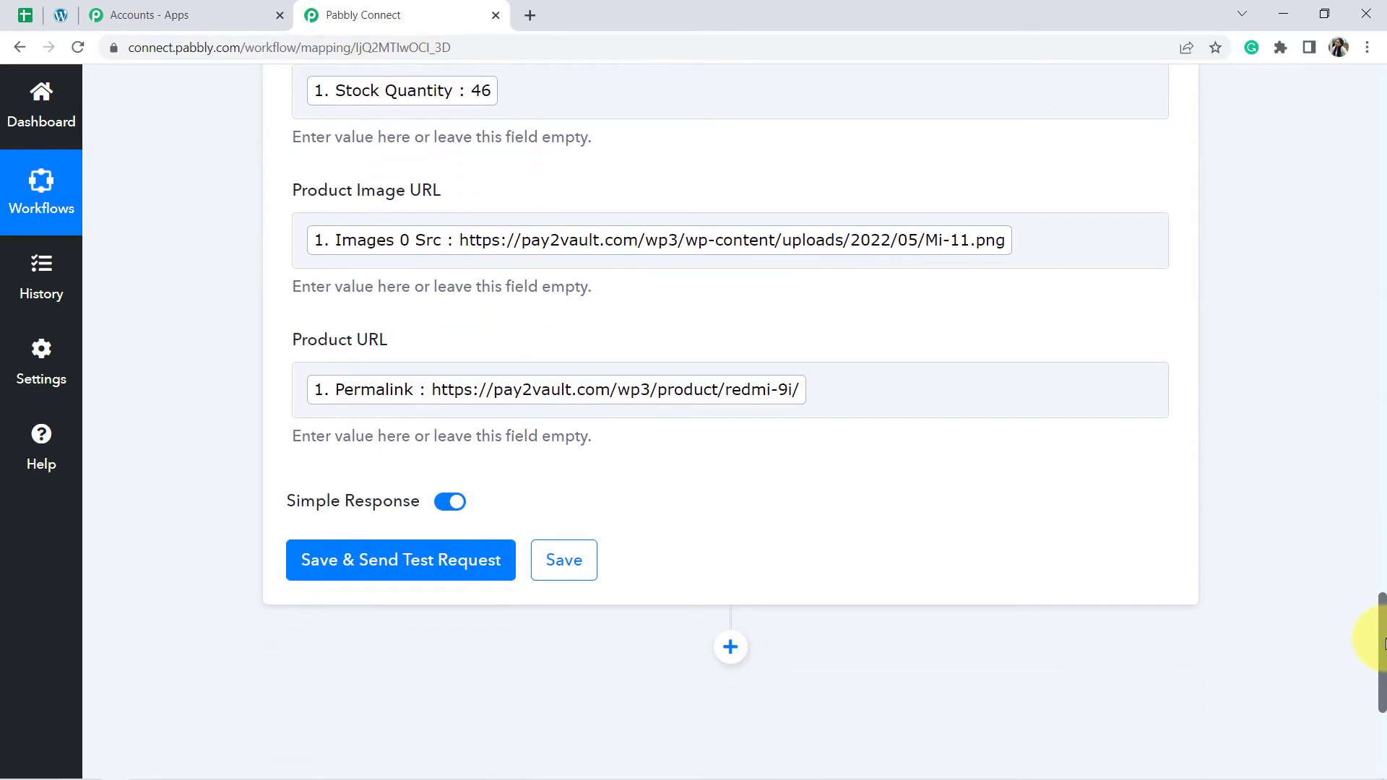
Save and send a test request, writing one row to Summary!A2:G2
{"action": "left_click", "coordinate": [405, 571]}
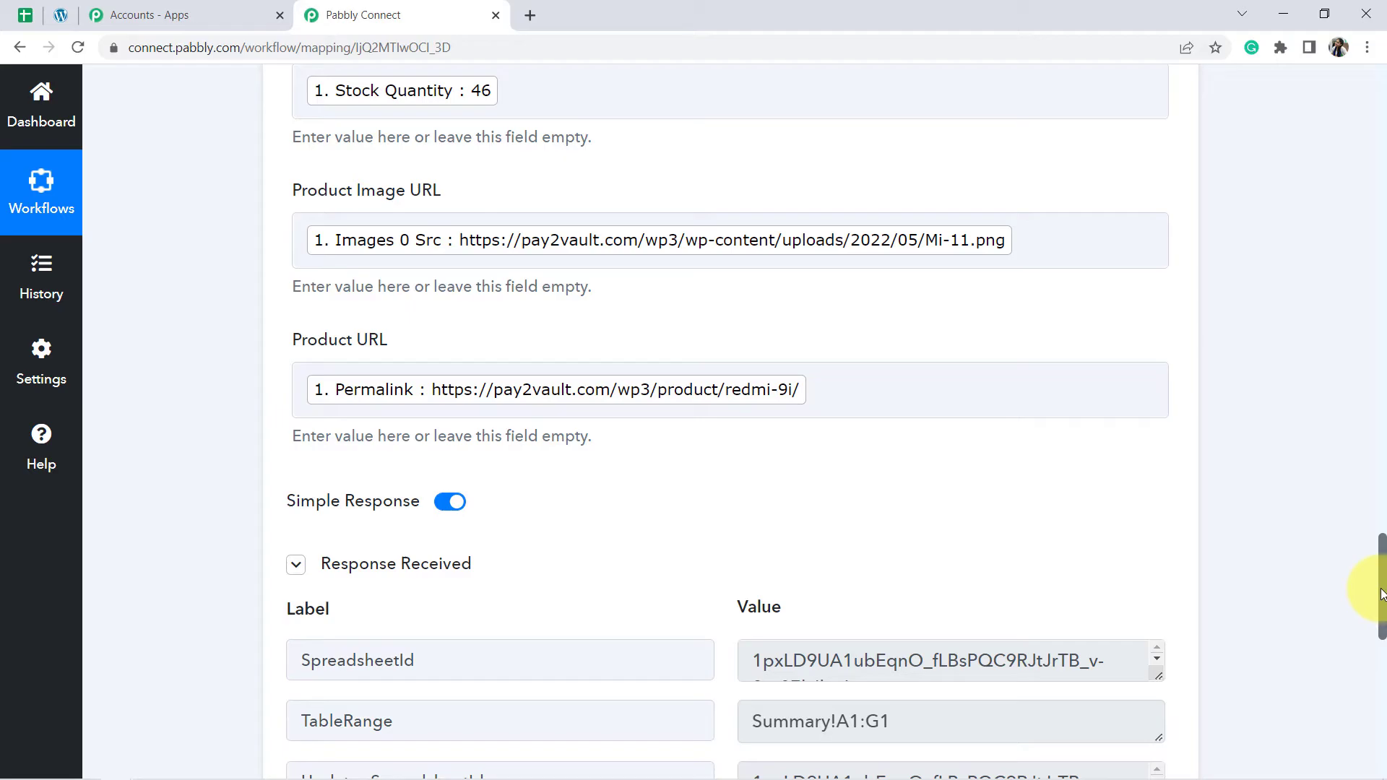
{"action": "left_click_drag", "start_coordinate": [1379, 594], "coordinate": [1379, 633]}
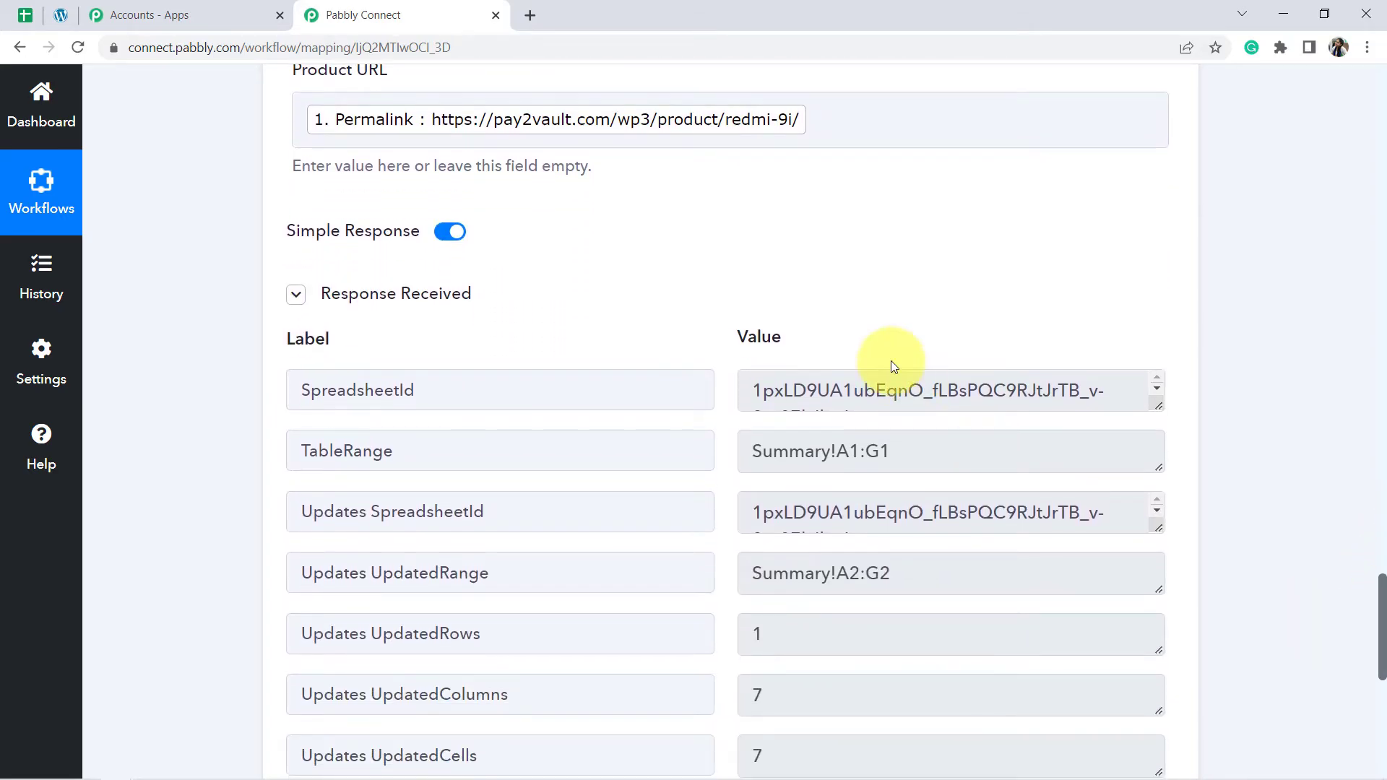
{"action": "left_click", "coordinate": [22, 15]}
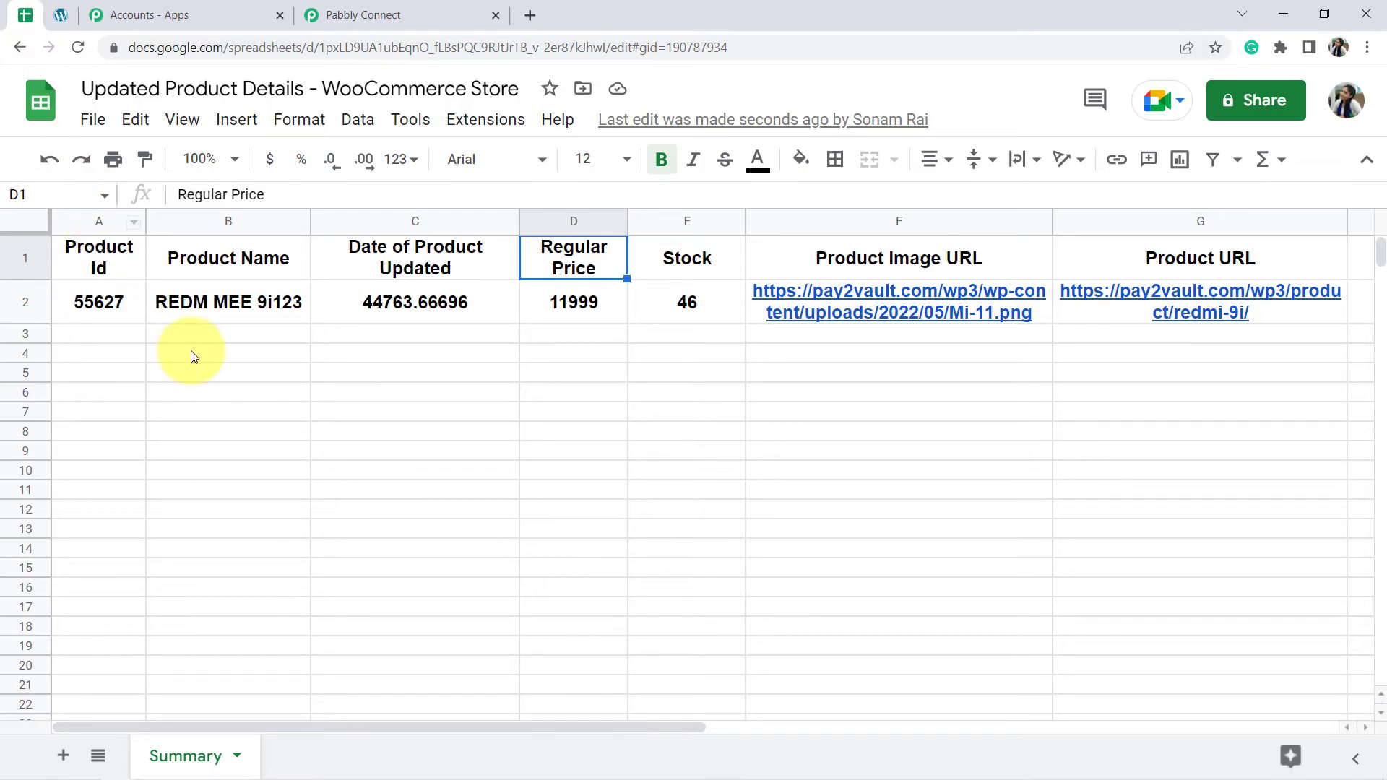
Make row 2 plain size-10 text and check the Product Id and name in A2 and B2
{"action": "left_click", "coordinate": [193, 354]}
{"action": "left_click", "coordinate": [9, 304]}
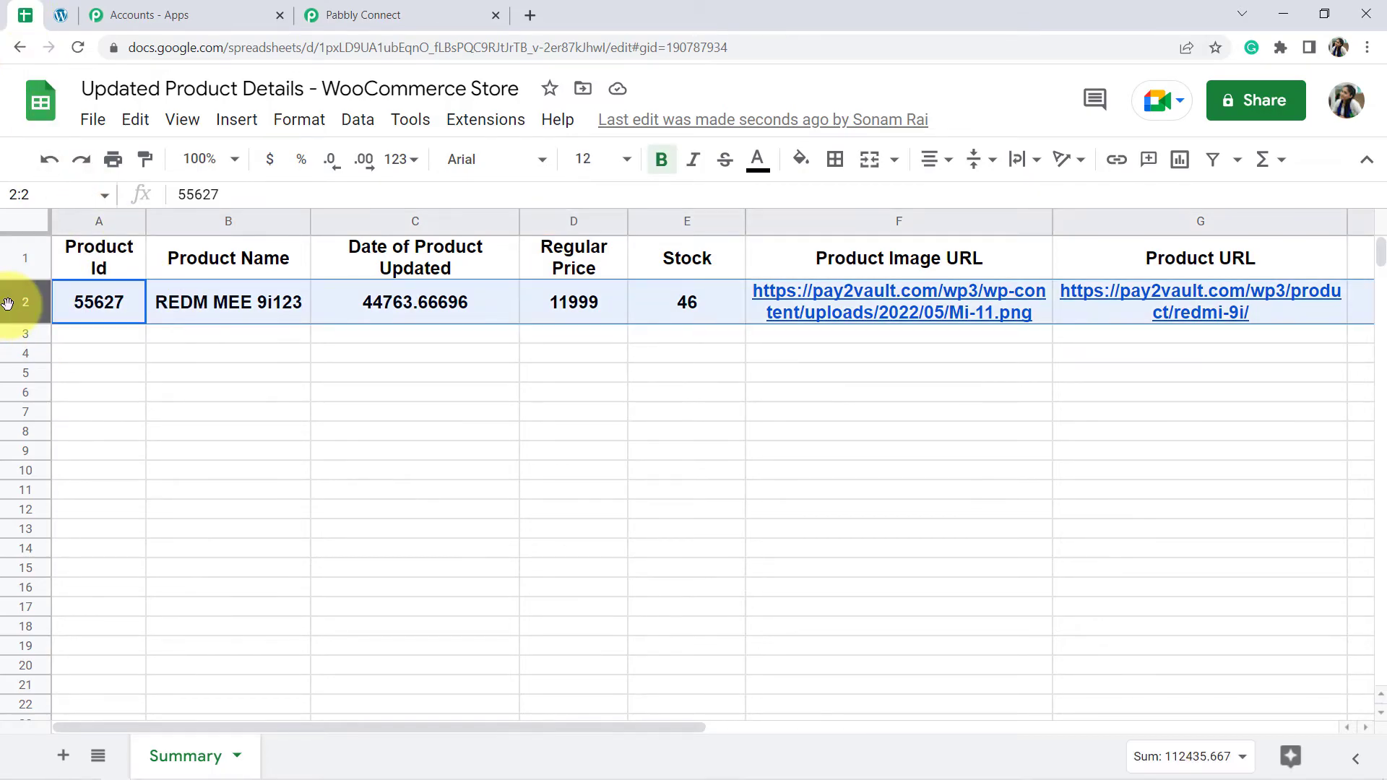
{"action": "left_click", "coordinate": [616, 160]}
{"action": "left_click", "coordinate": [587, 344]}
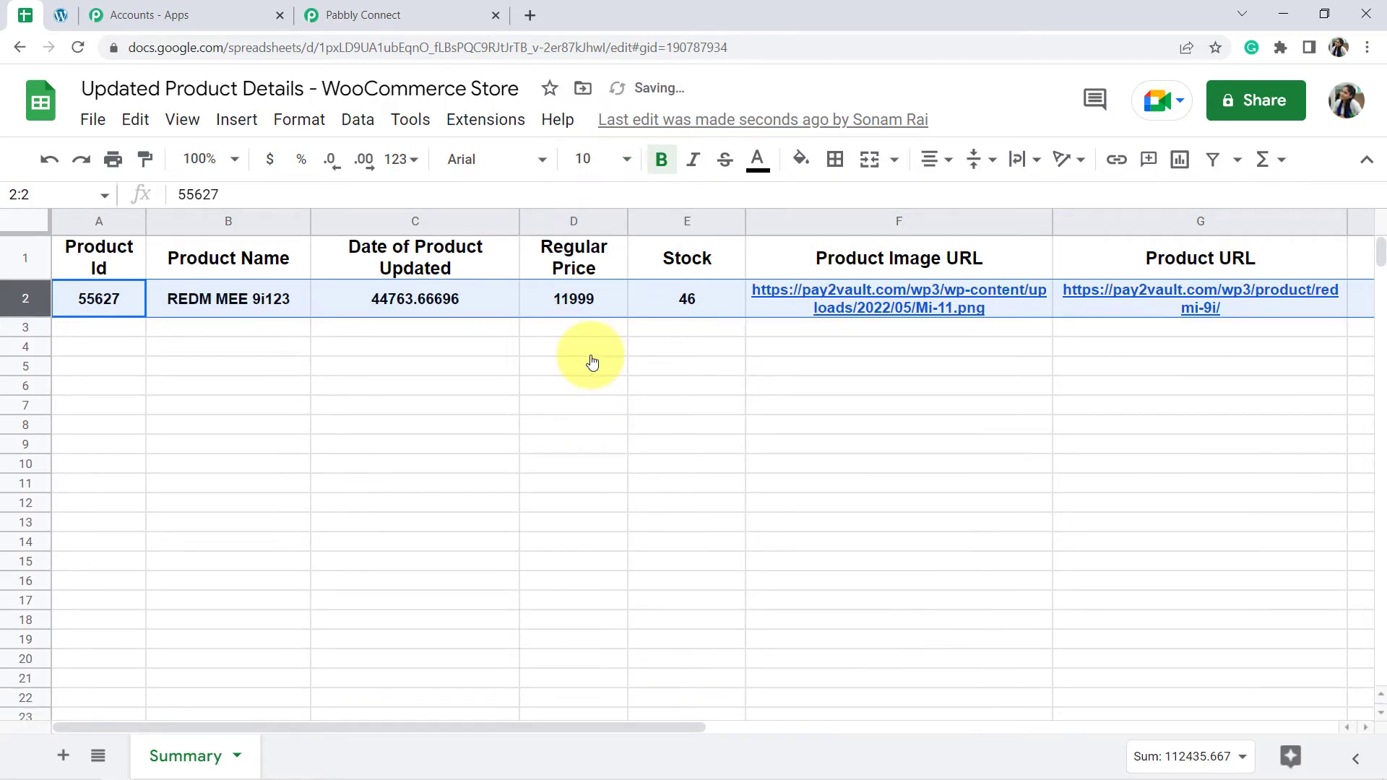
{"action": "left_click", "coordinate": [650, 421]}
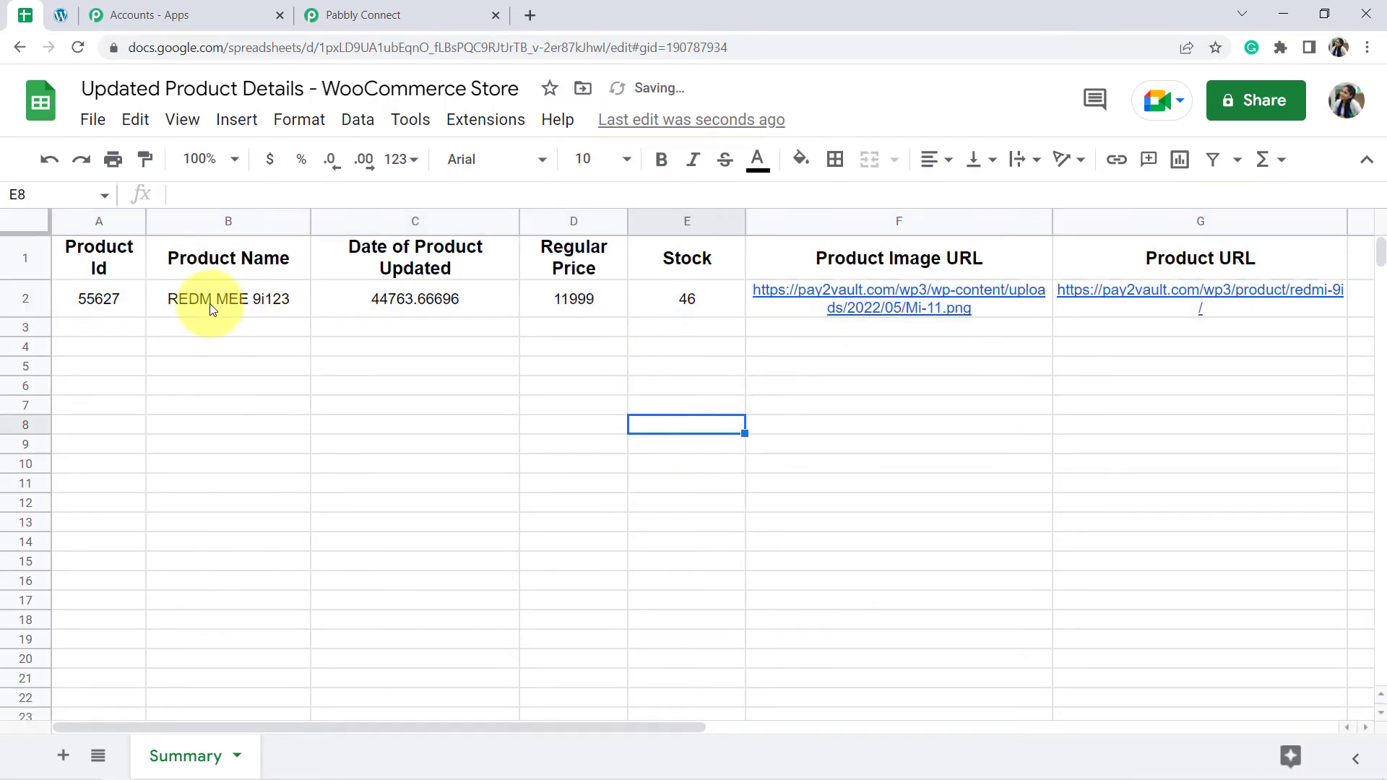
{"action": "left_click", "coordinate": [117, 297]}
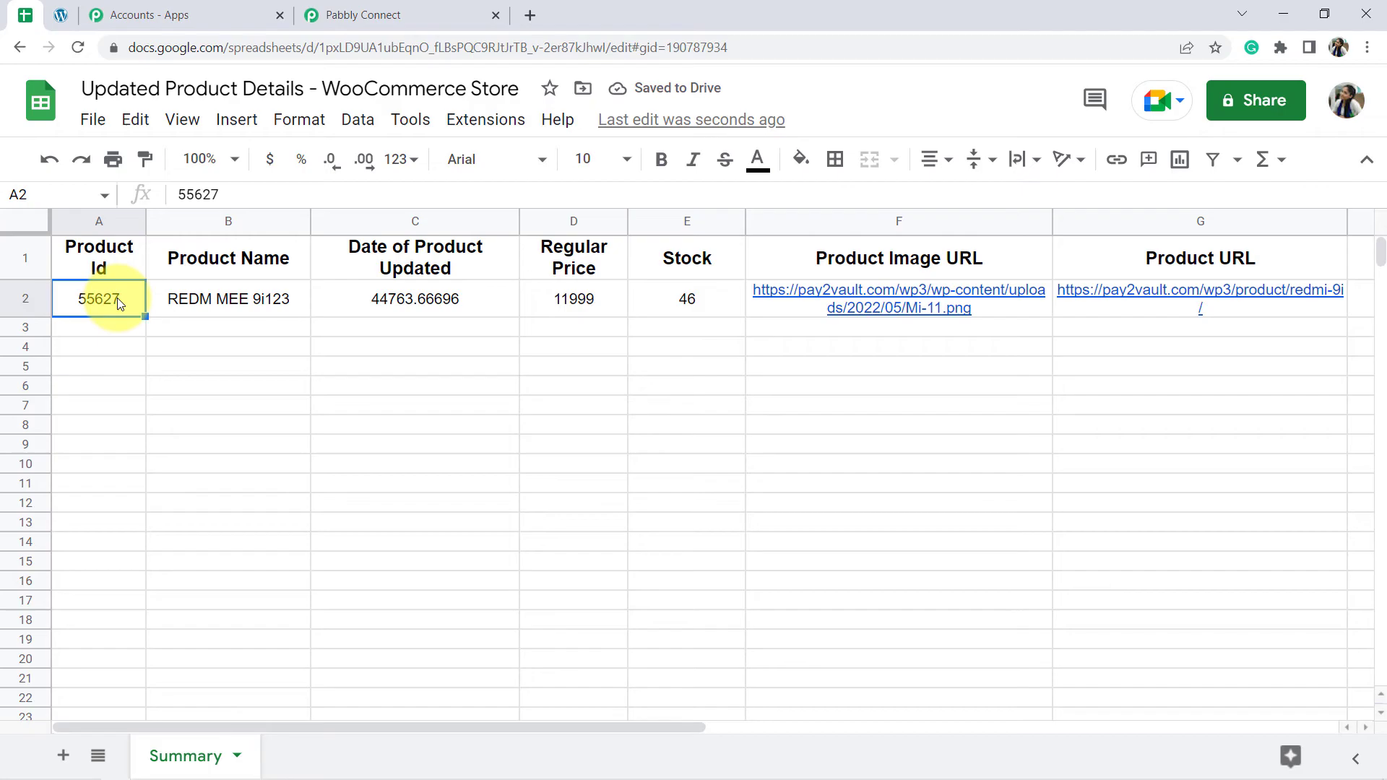
{"action": "left_click", "coordinate": [233, 301]}
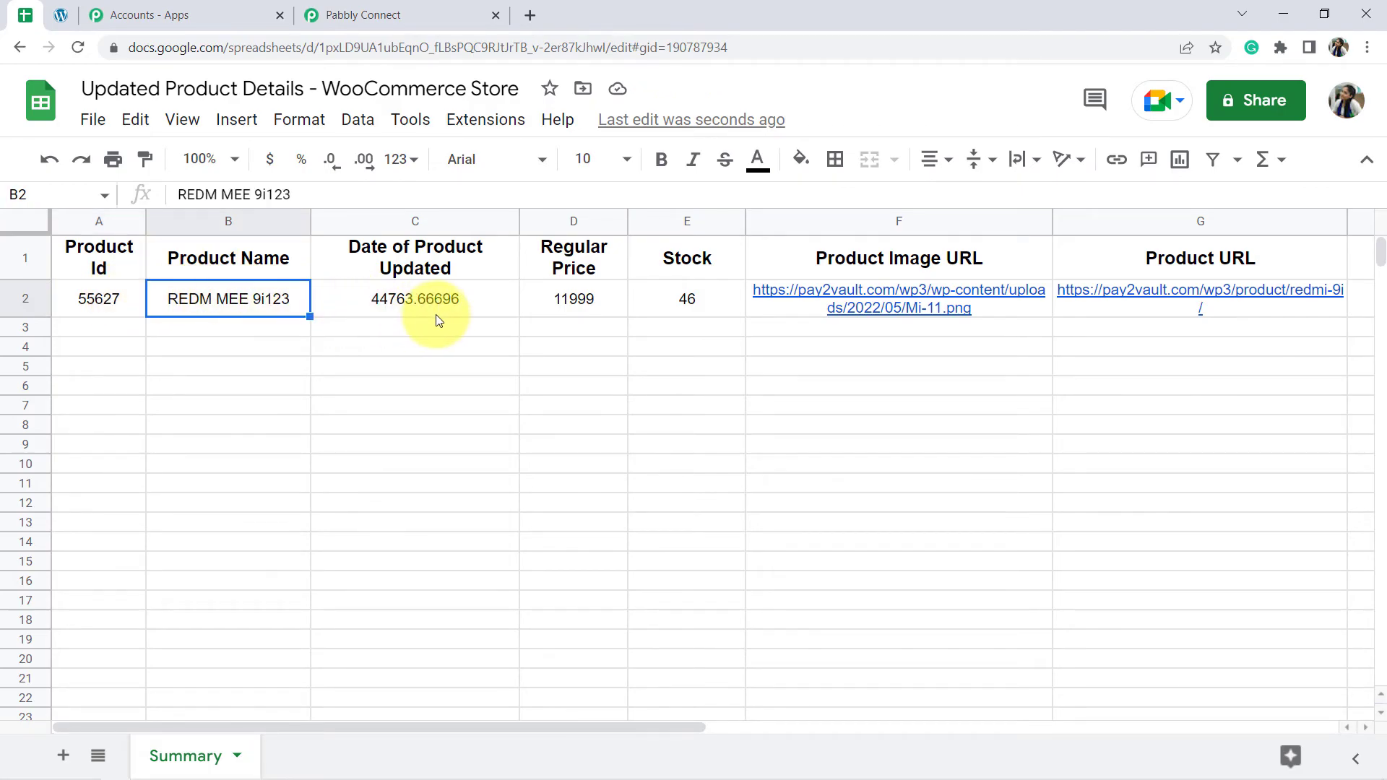
{"action": "left_click", "coordinate": [416, 300]}
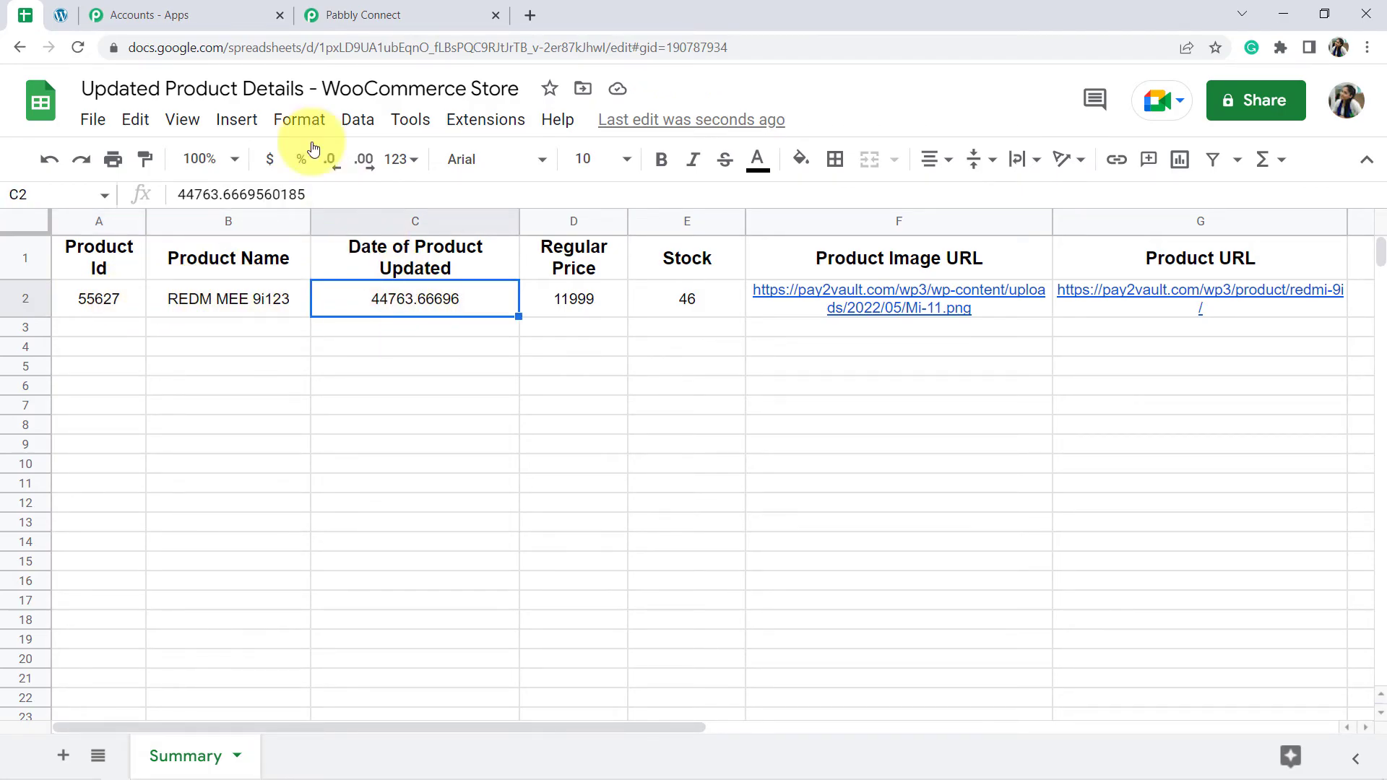
{"action": "left_click", "coordinate": [359, 11]}
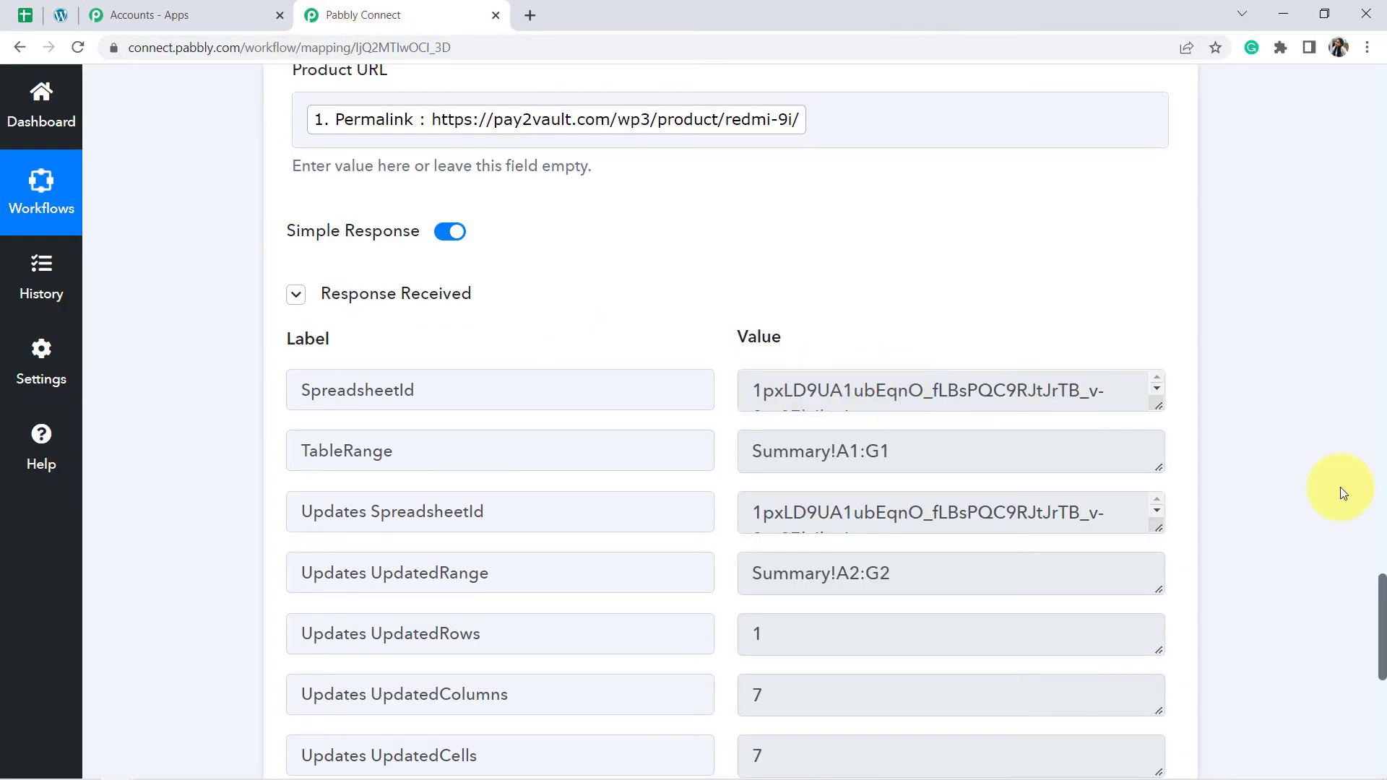
{"action": "left_click_drag", "start_coordinate": [1383, 587], "coordinate": [1381, 511]}
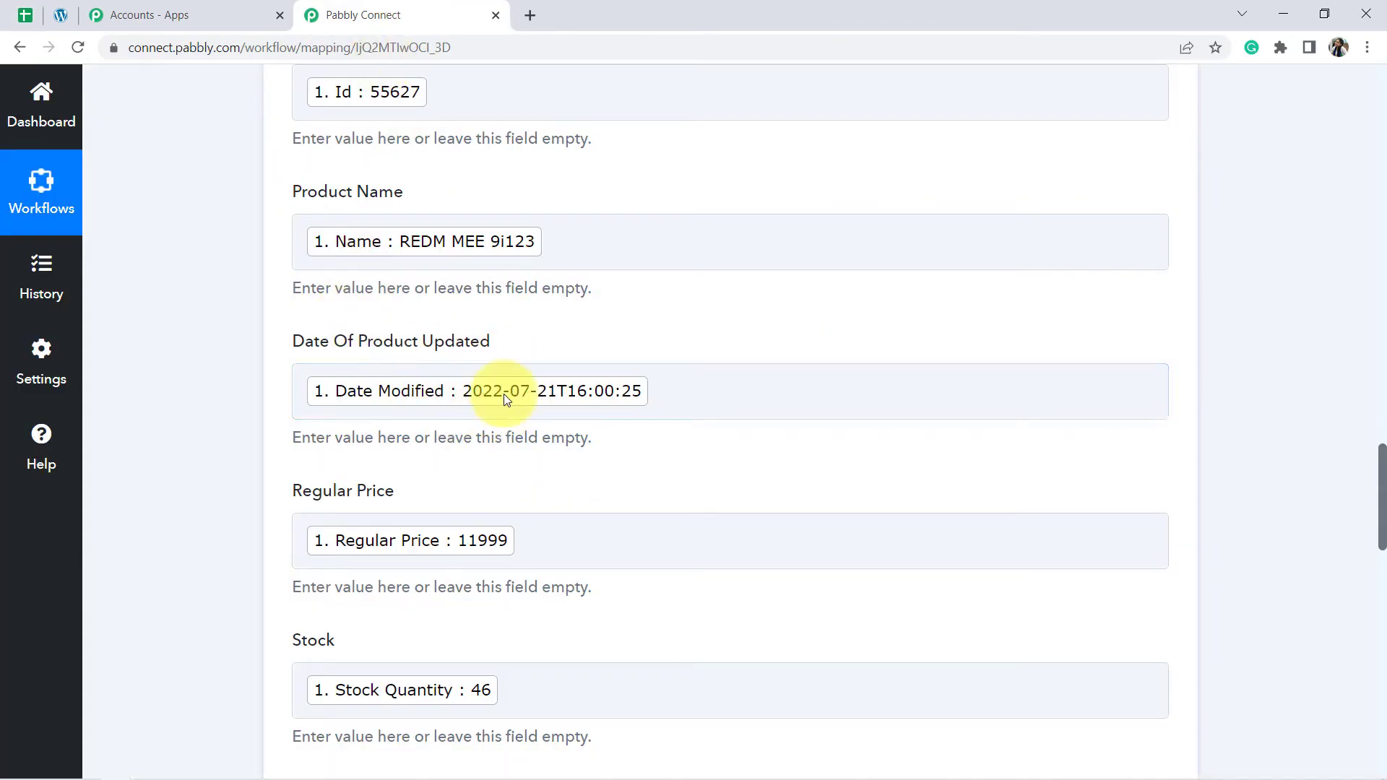
{"action": "left_click", "coordinate": [429, 371]}
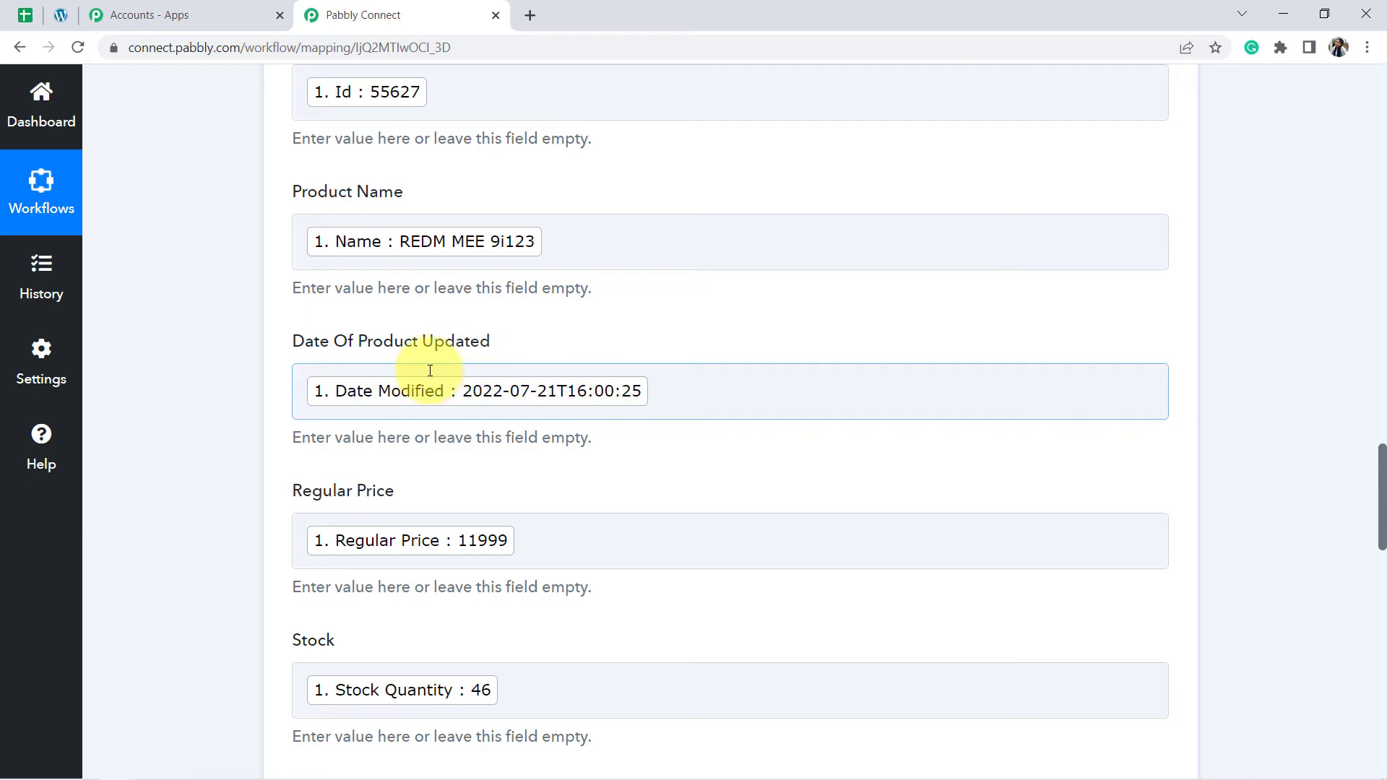
{"action": "left_click", "coordinate": [22, 15]}
Format column C as Date time so it shows 7/21/2022 16:00:25, then return to Pabbly Connect
{"action": "left_click", "coordinate": [417, 218]}
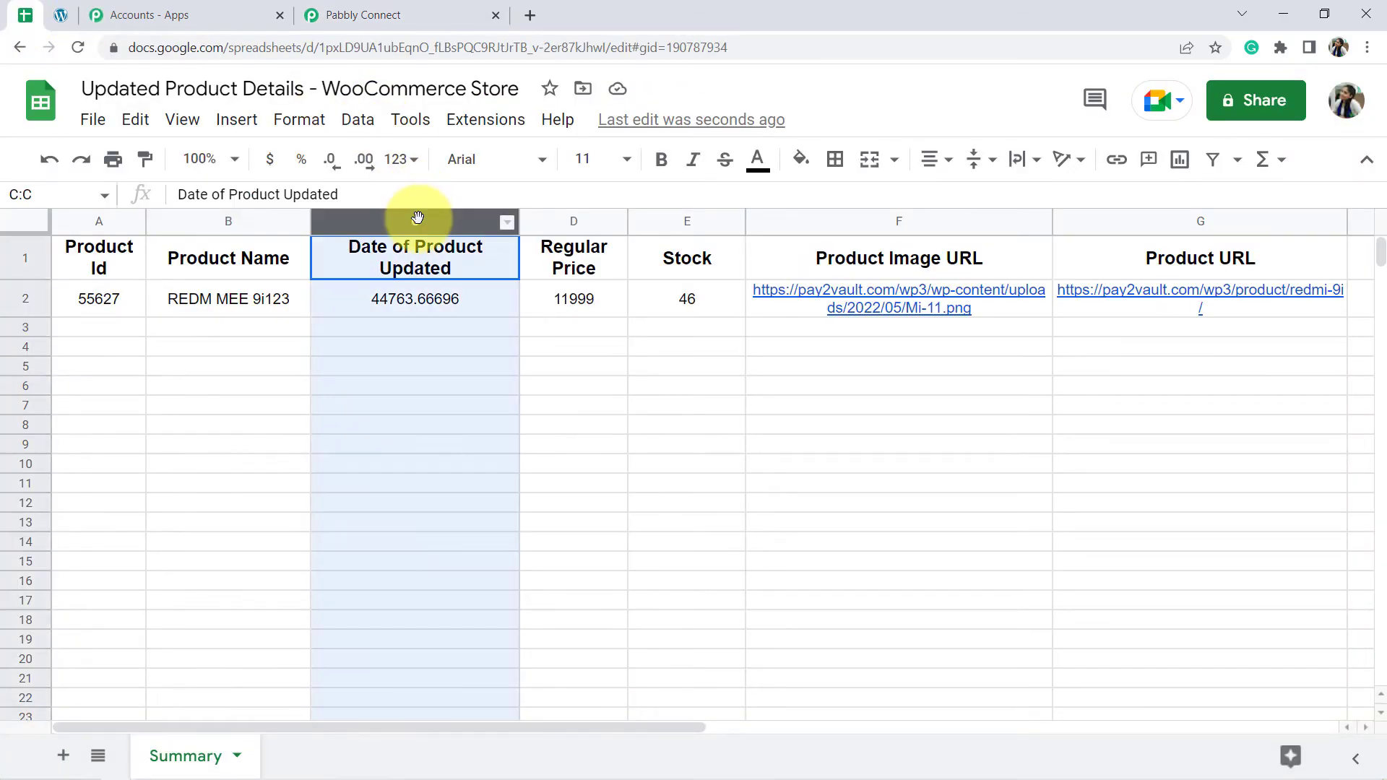
{"action": "left_click", "coordinate": [299, 119]}
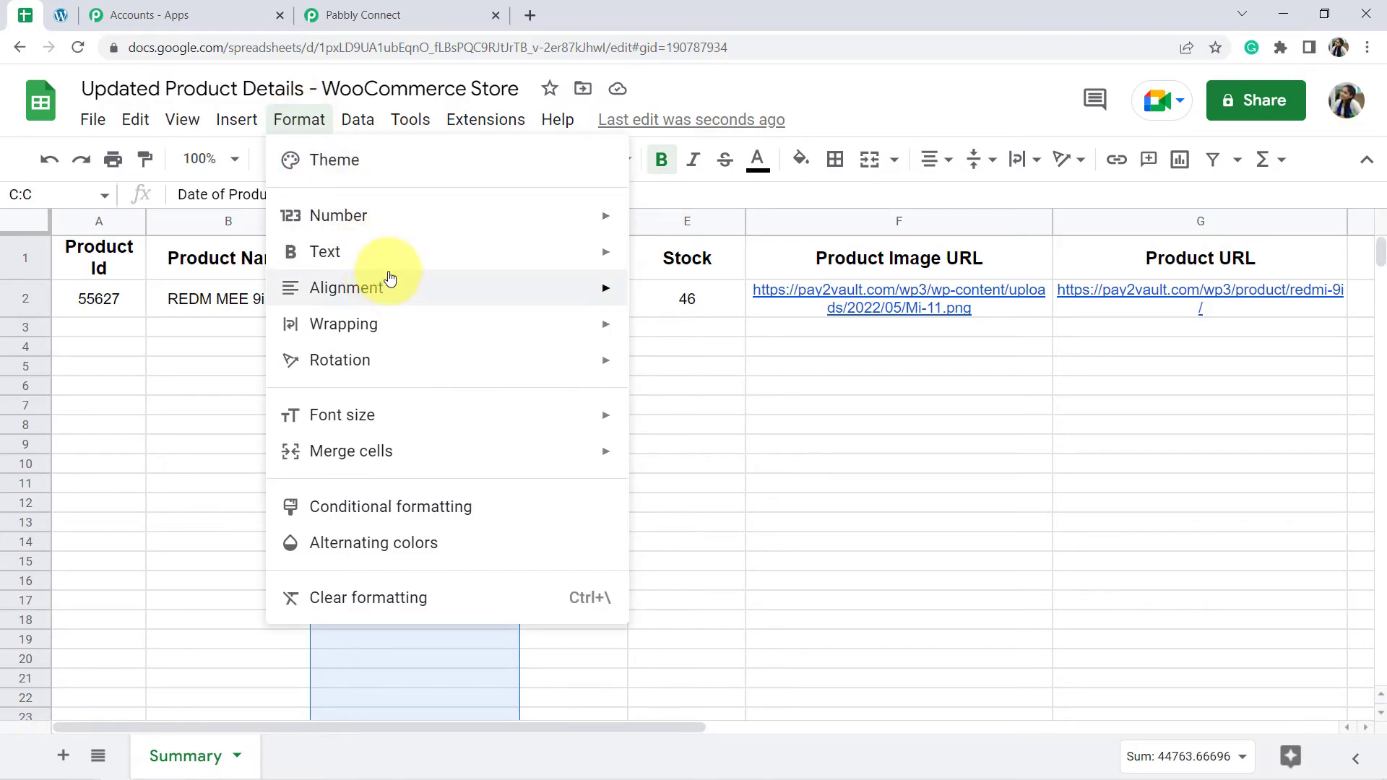
{"action": "mouse_move", "coordinate": [560, 226]}
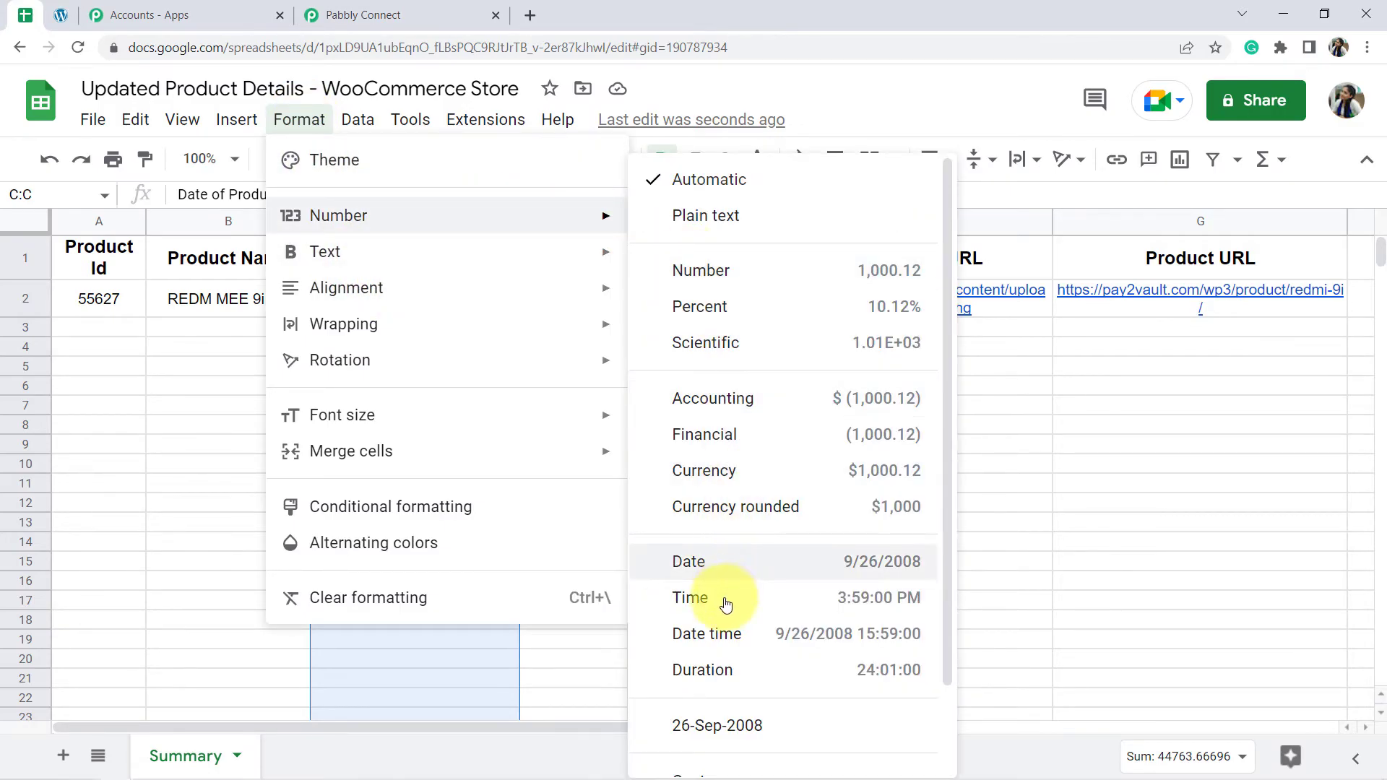
{"action": "left_click", "coordinate": [726, 633]}
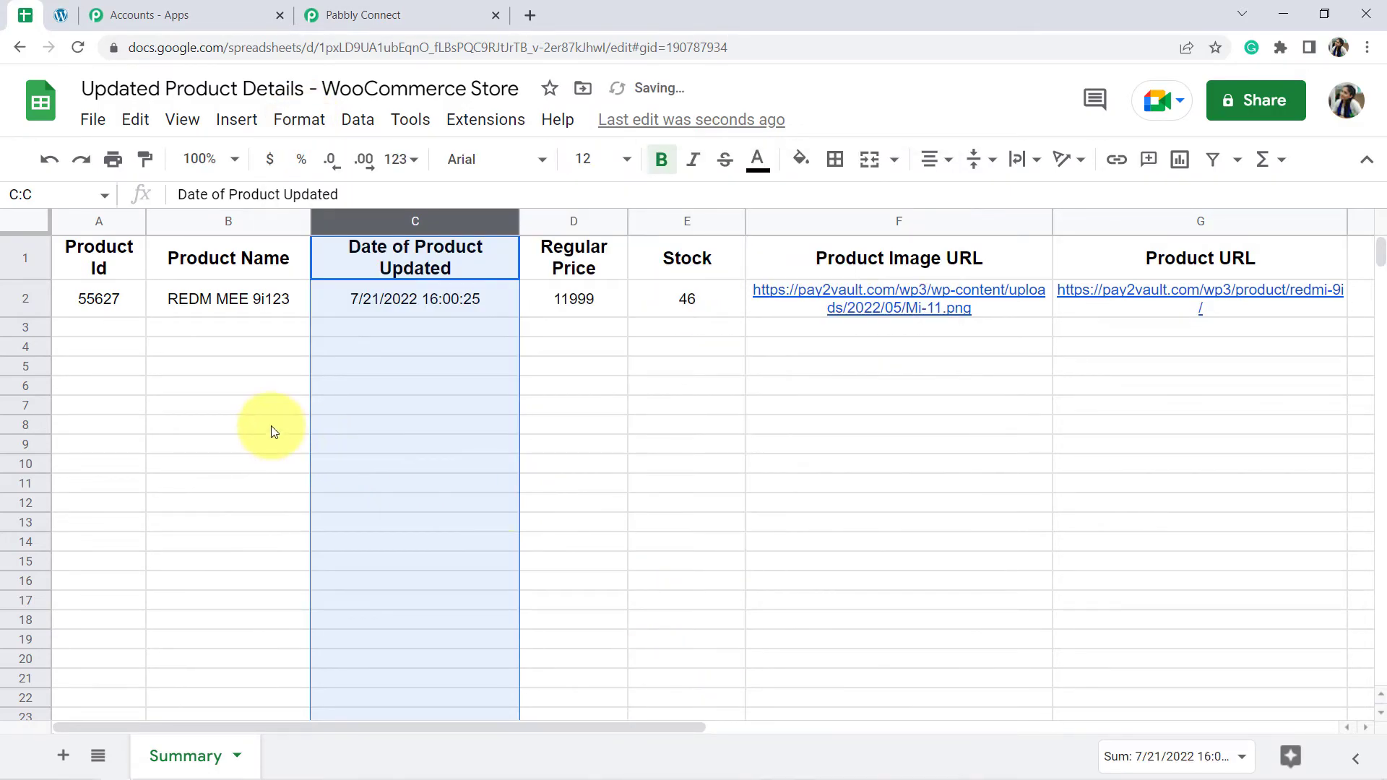
{"action": "left_click", "coordinate": [271, 427]}
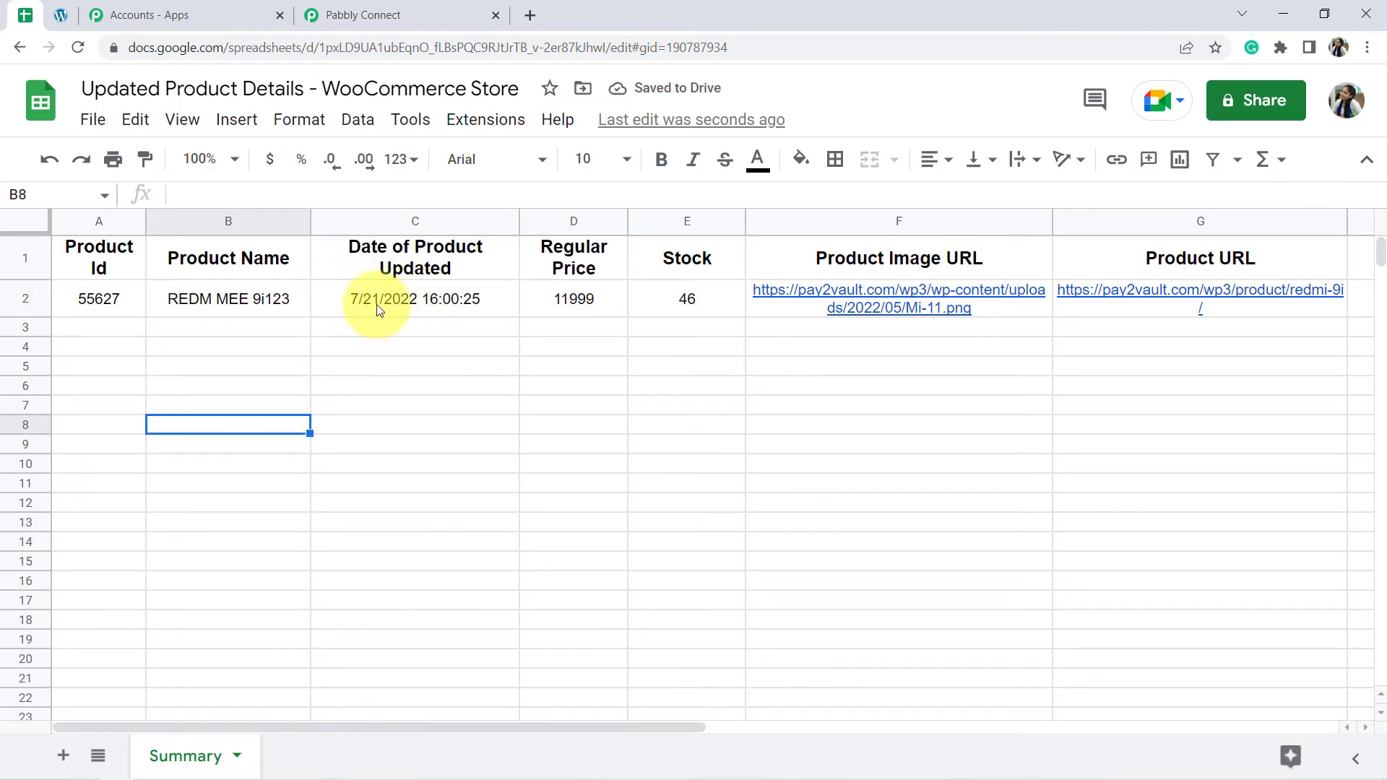
{"action": "left_click", "coordinate": [370, 16]}
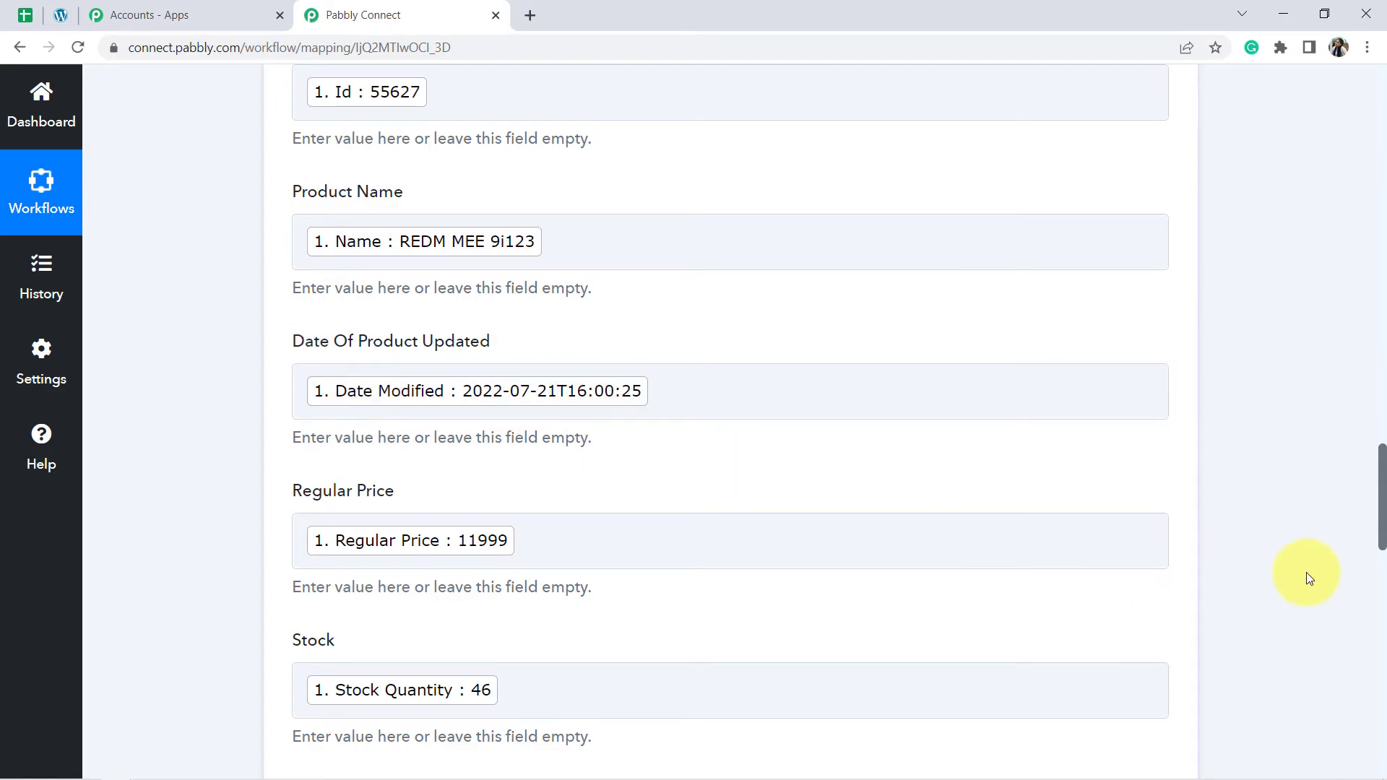
Collapse the Google Sheets Add New Row card and the WooCommerce Product Updated trigger card
{"action": "left_click_drag", "start_coordinate": [1381, 513], "coordinate": [1381, 359]}
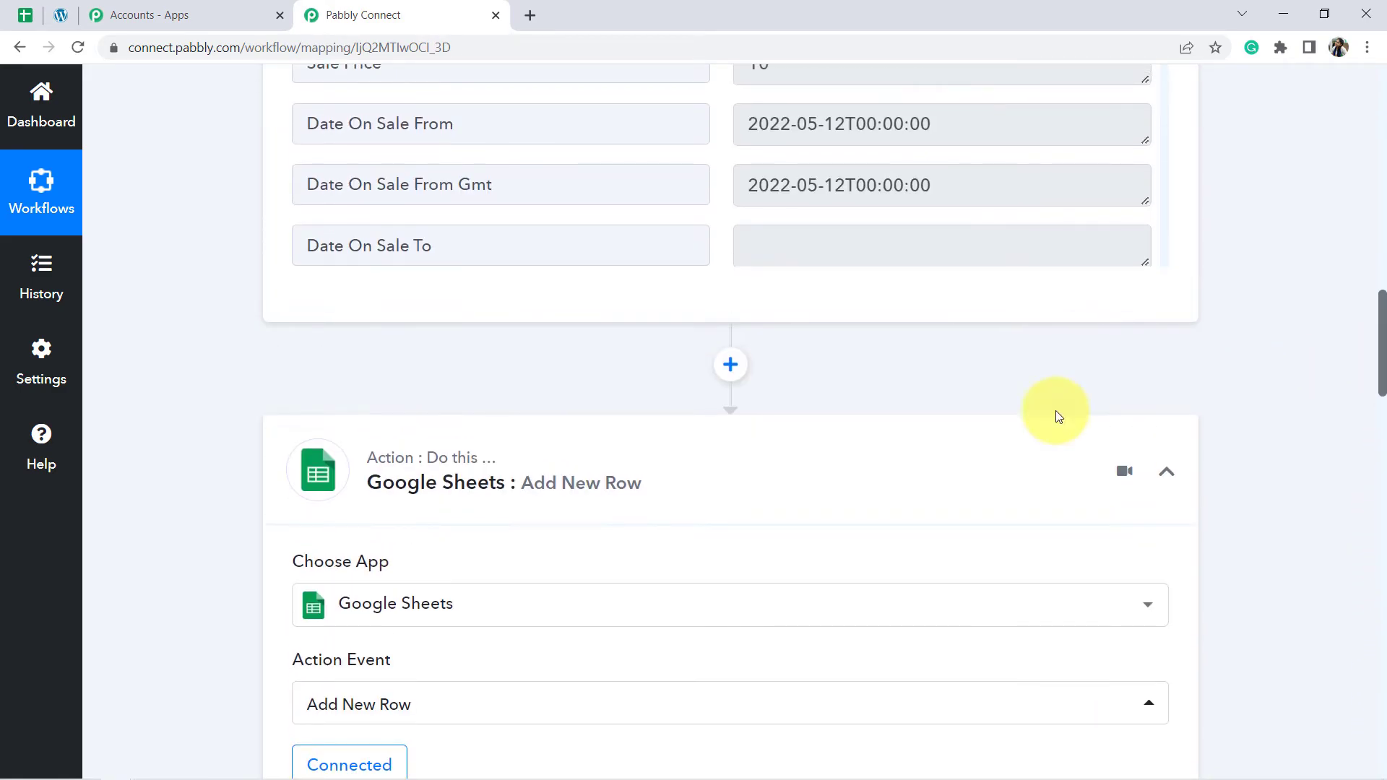
{"action": "left_click", "coordinate": [1165, 471]}
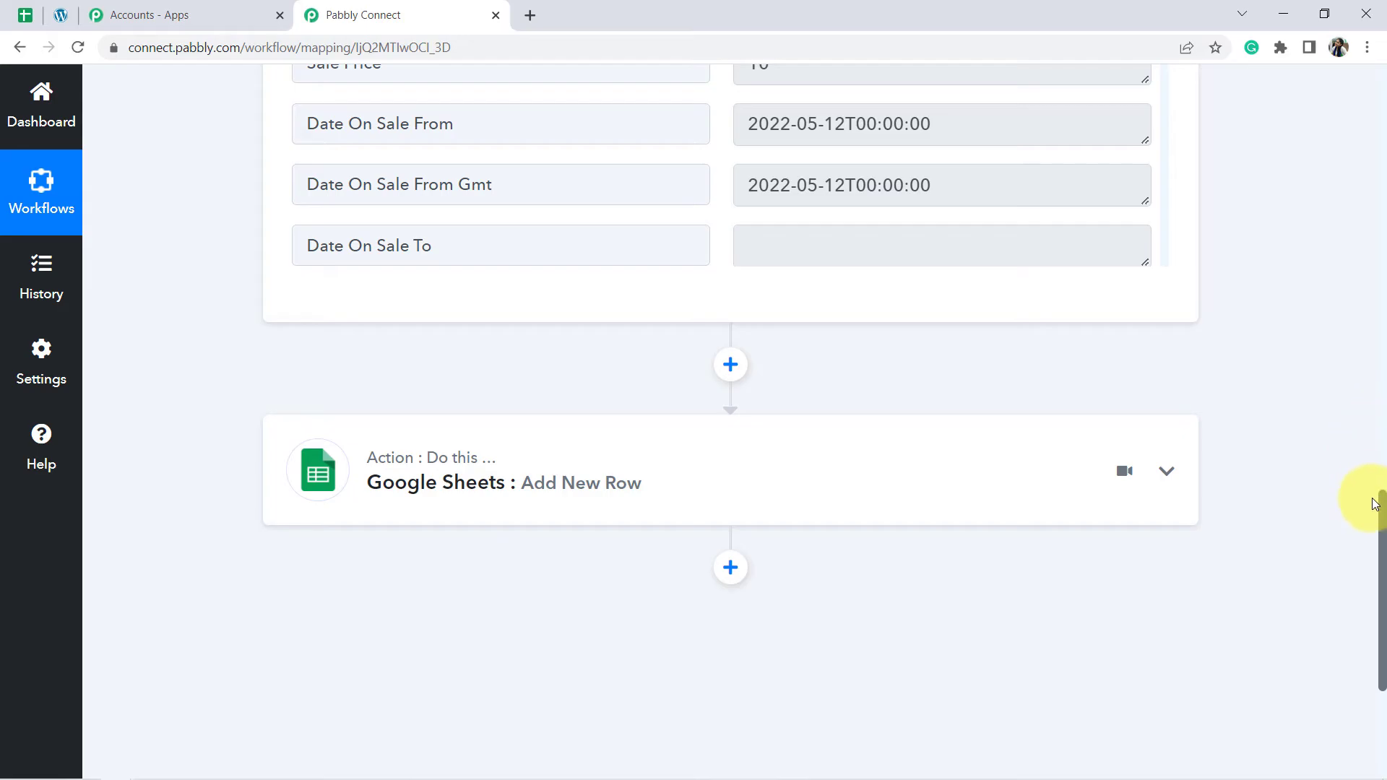
{"action": "left_click_drag", "start_coordinate": [1381, 522], "coordinate": [1381, 134]}
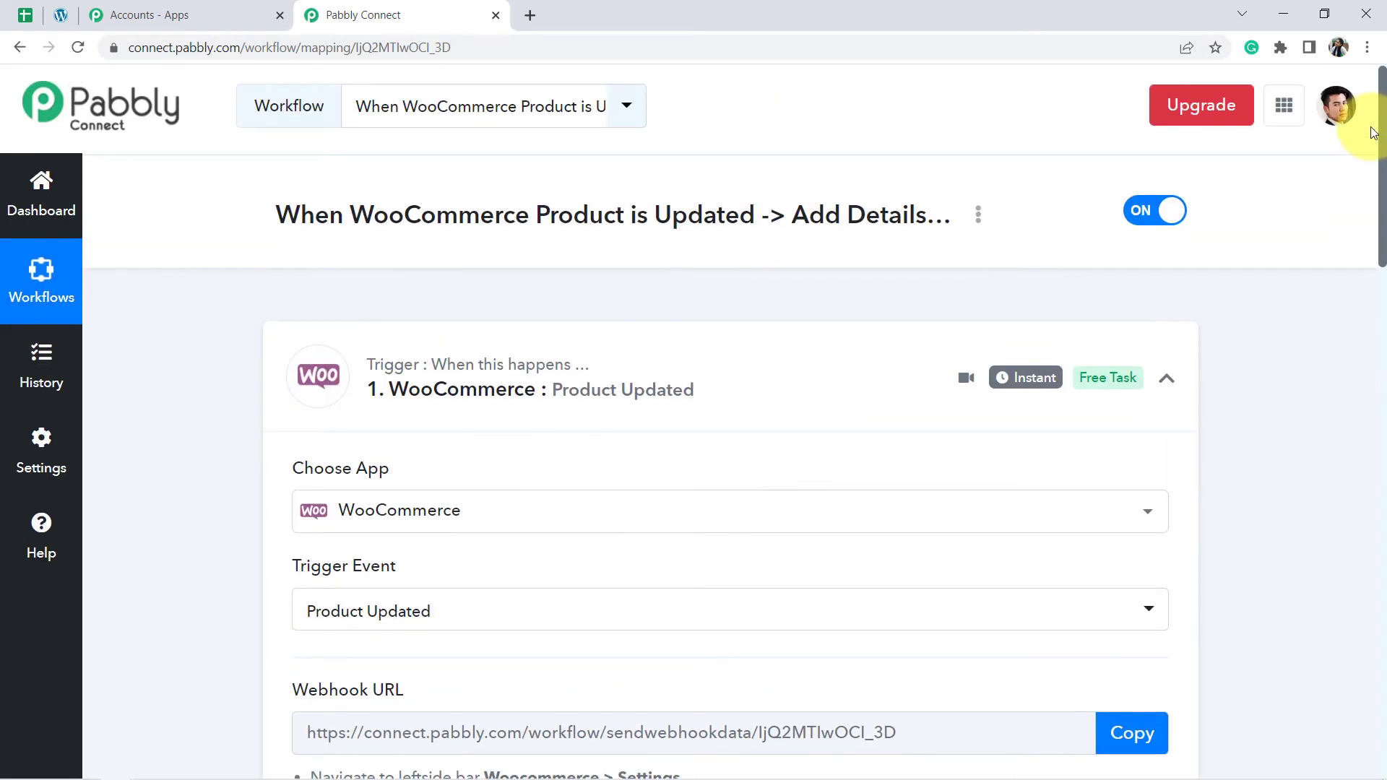
{"action": "left_click", "coordinate": [395, 400]}
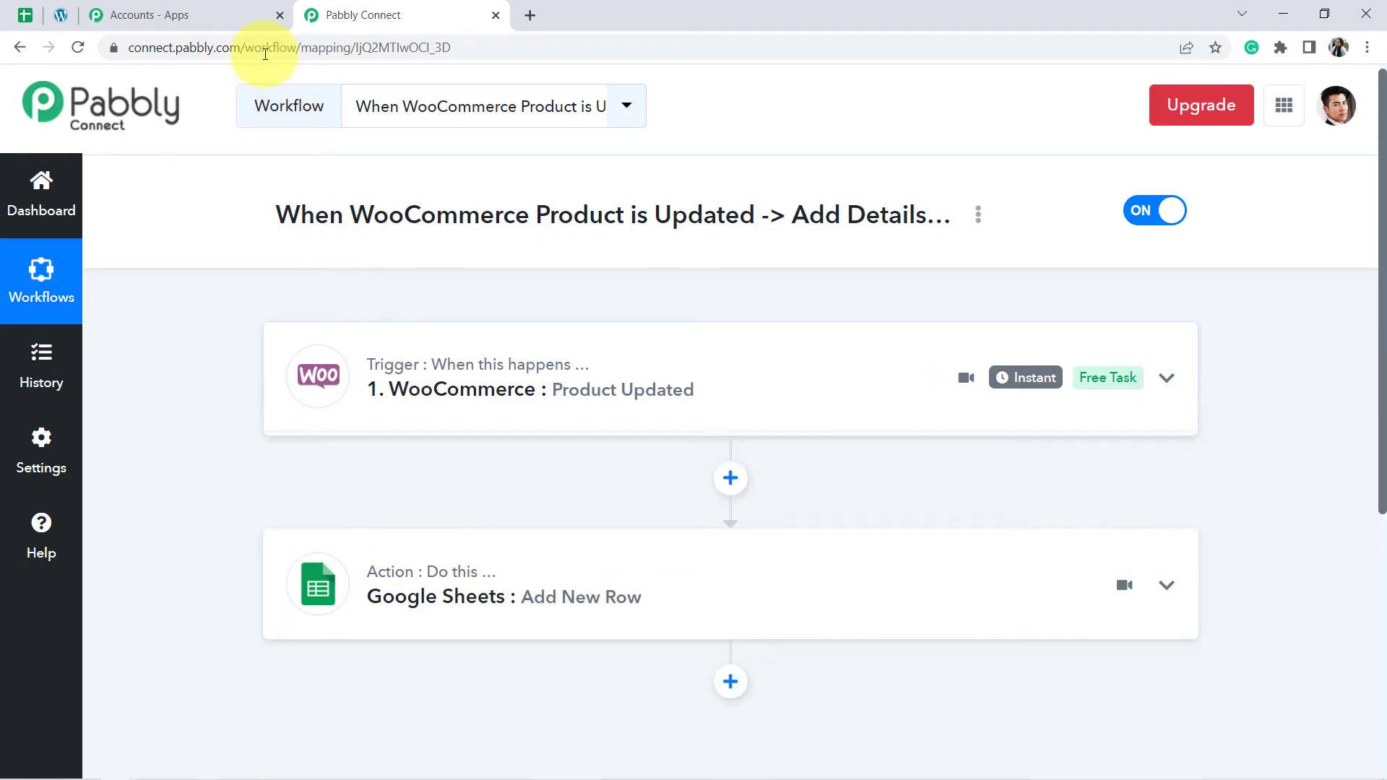
Open the Lenin Shirt Winter for Women product from All Products for editing
{"action": "left_click", "coordinate": [60, 16]}
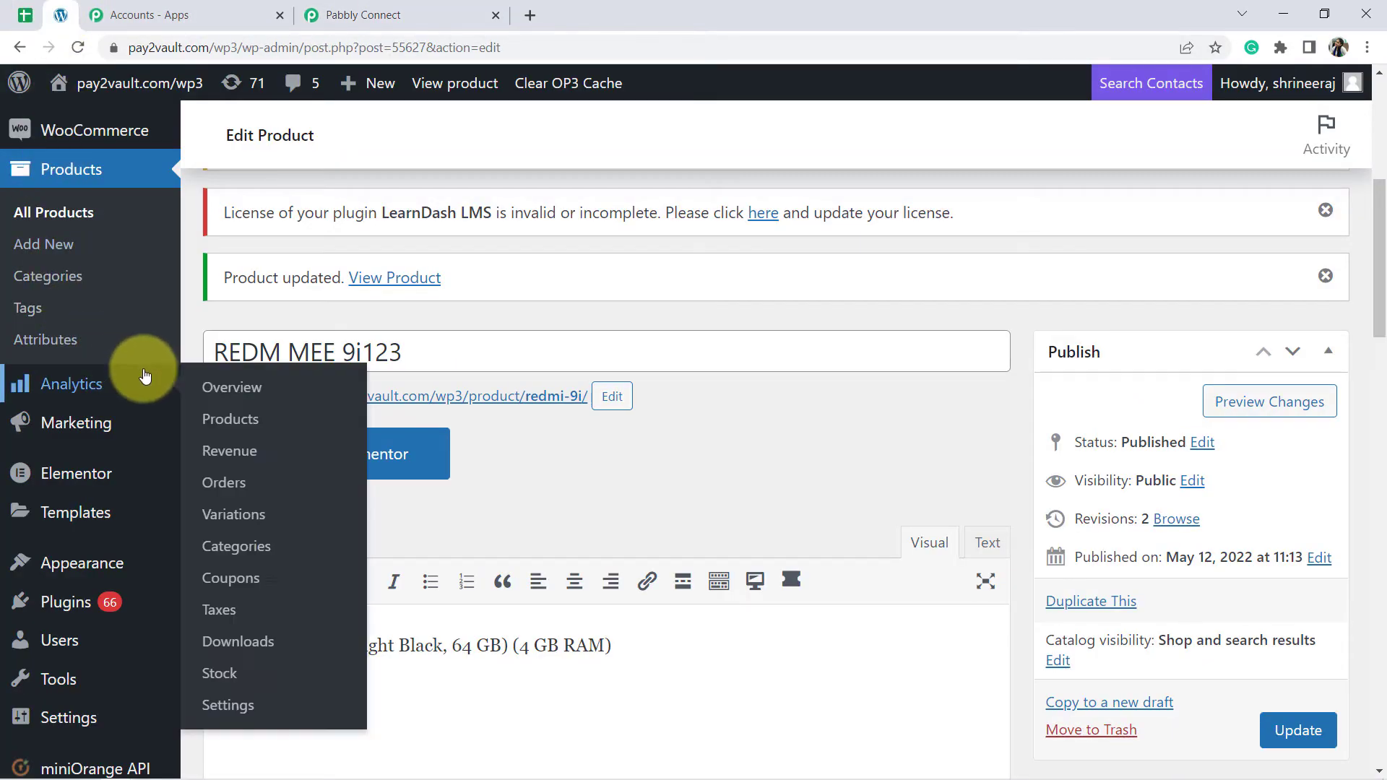
{"action": "left_click", "coordinate": [52, 215]}
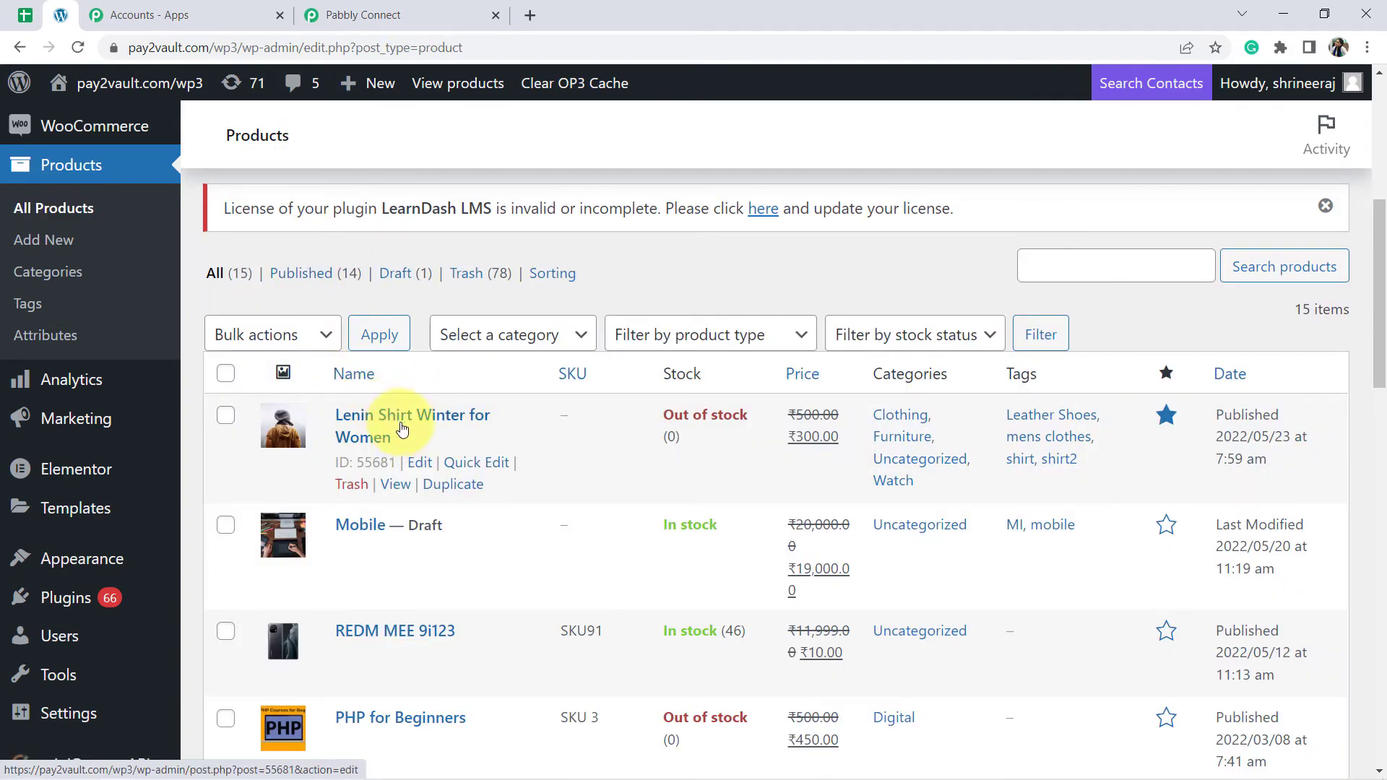
{"action": "left_click", "coordinate": [422, 463]}
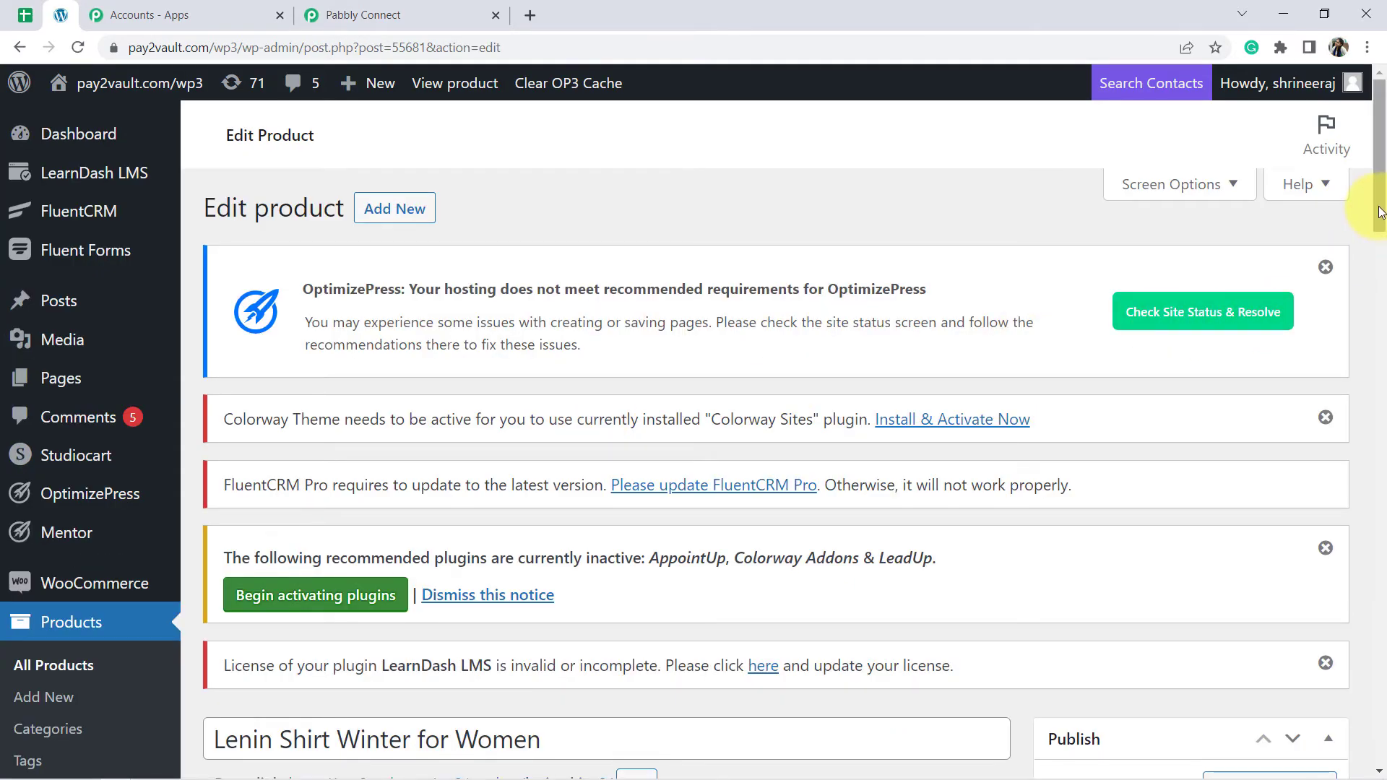
Retitle it 'Lenin Shirt Winter for Women - Pair of 2', set regular price 900 and update
{"action": "left_click_drag", "start_coordinate": [1379, 211], "coordinate": [1377, 284]}
{"action": "left_click", "coordinate": [550, 360]}
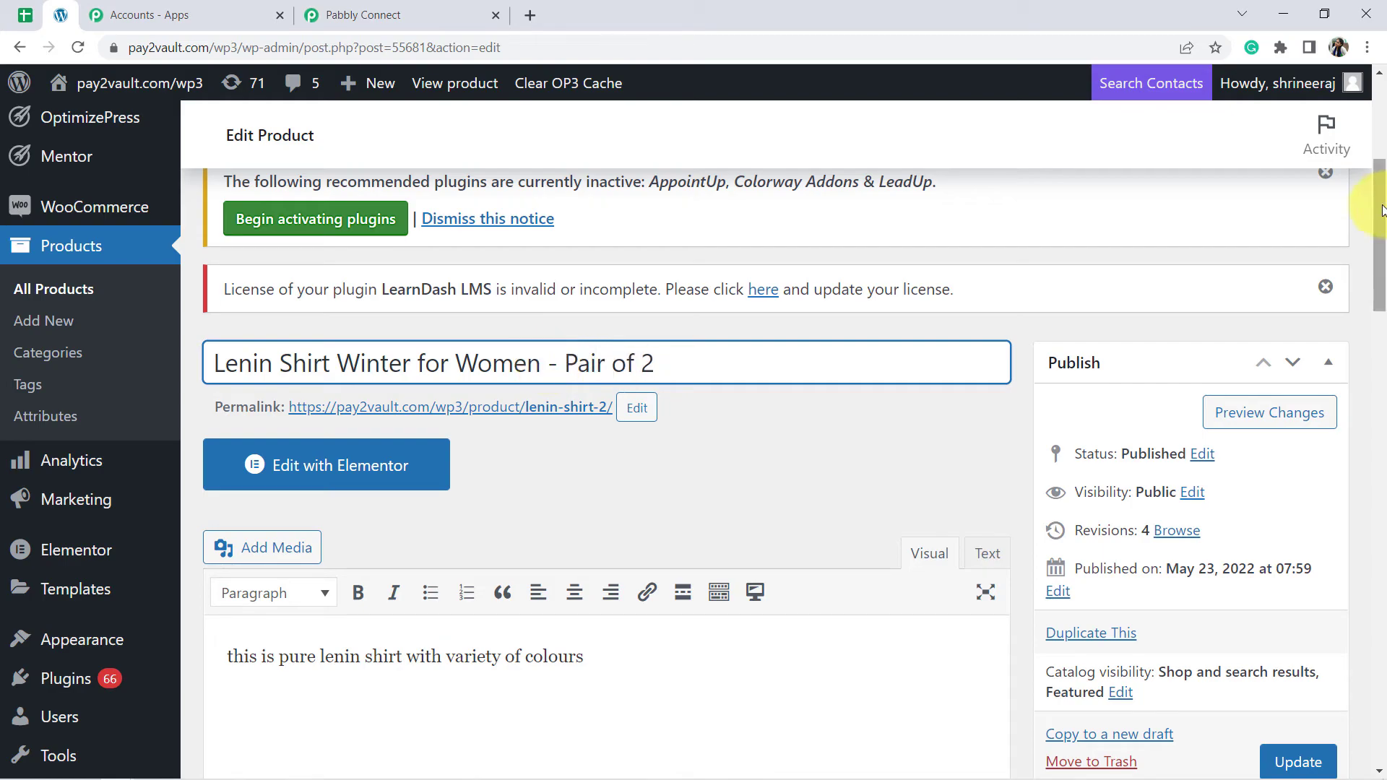
{"action": "left_click_drag", "start_coordinate": [1377, 180], "coordinate": [1381, 380]}
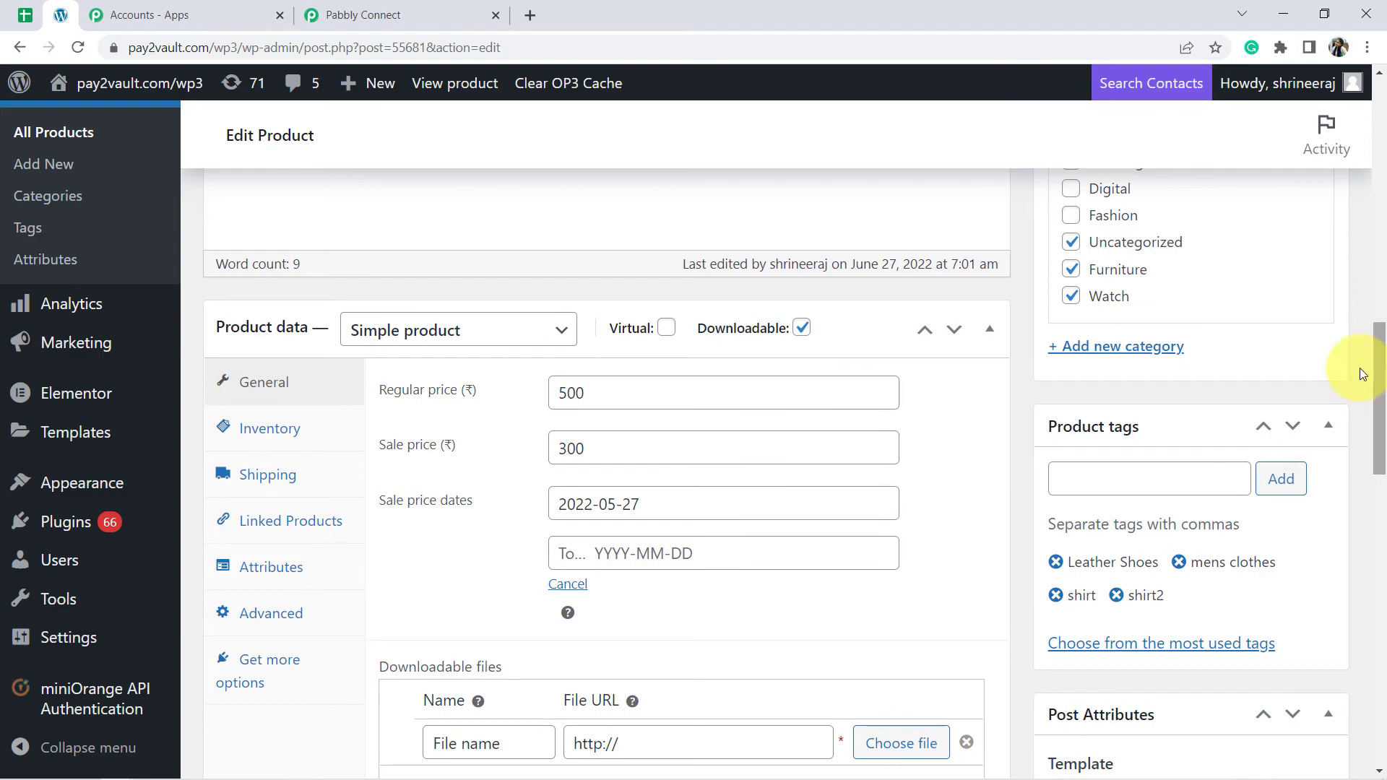
{"action": "left_click_drag", "start_coordinate": [597, 401], "coordinate": [546, 404]}
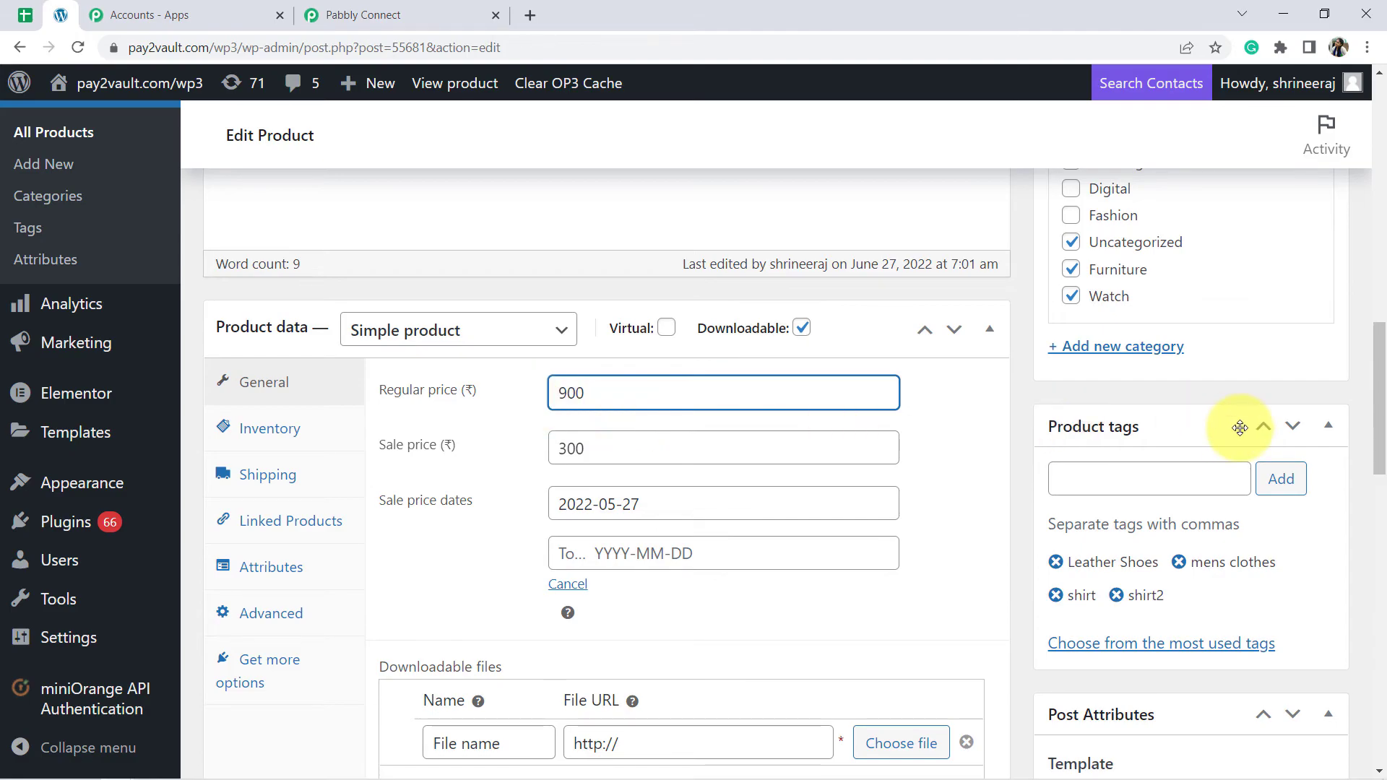
{"action": "left_click_drag", "start_coordinate": [1378, 446], "coordinate": [1383, 325]}
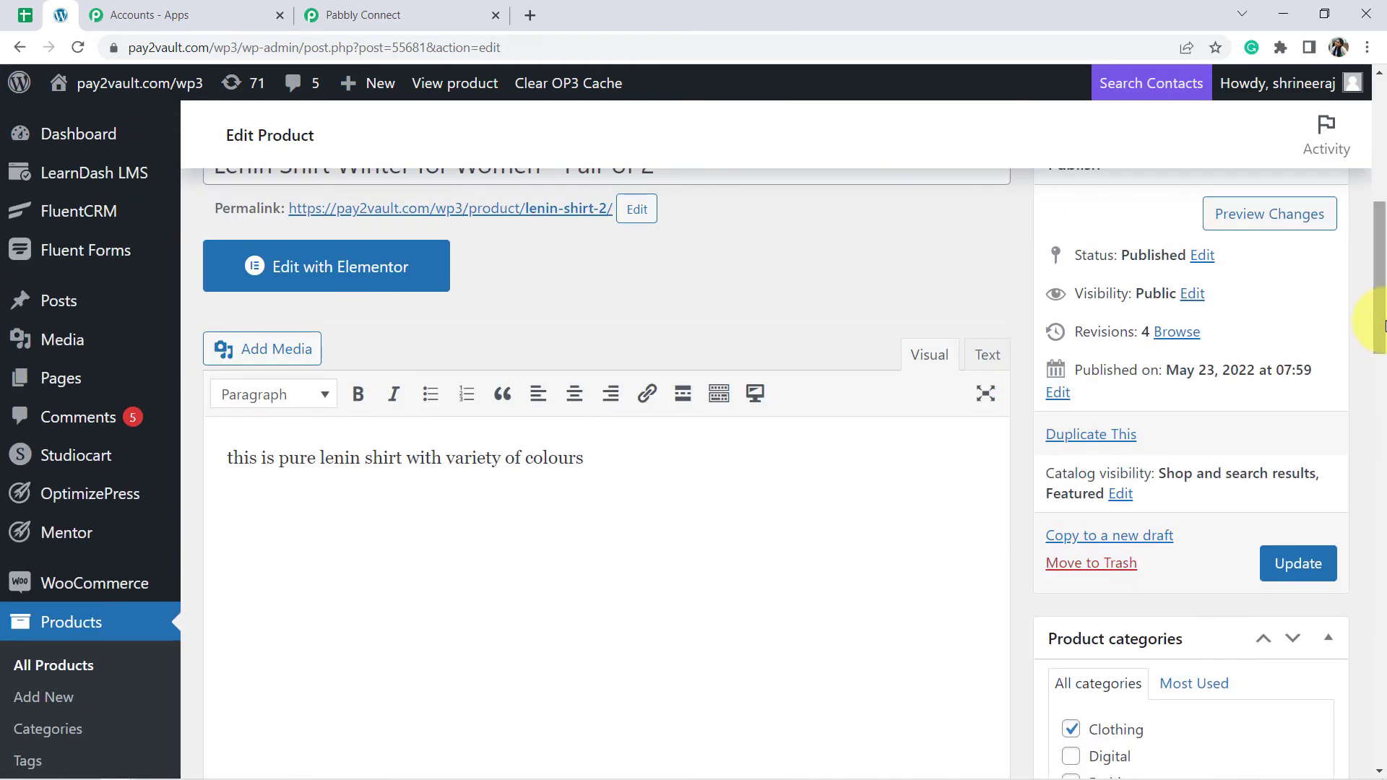
{"action": "left_click", "coordinate": [1300, 562]}
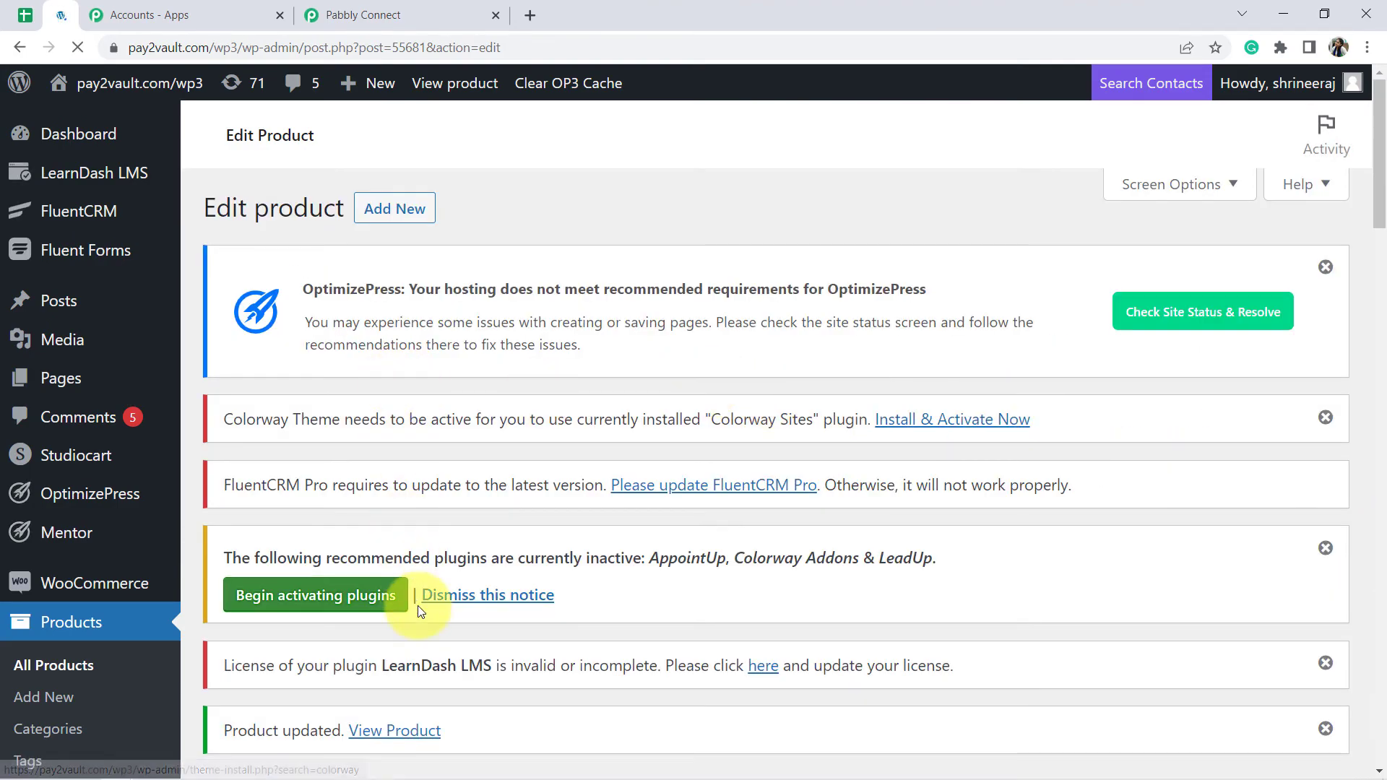
{"action": "triple_click", "coordinate": [302, 730]}
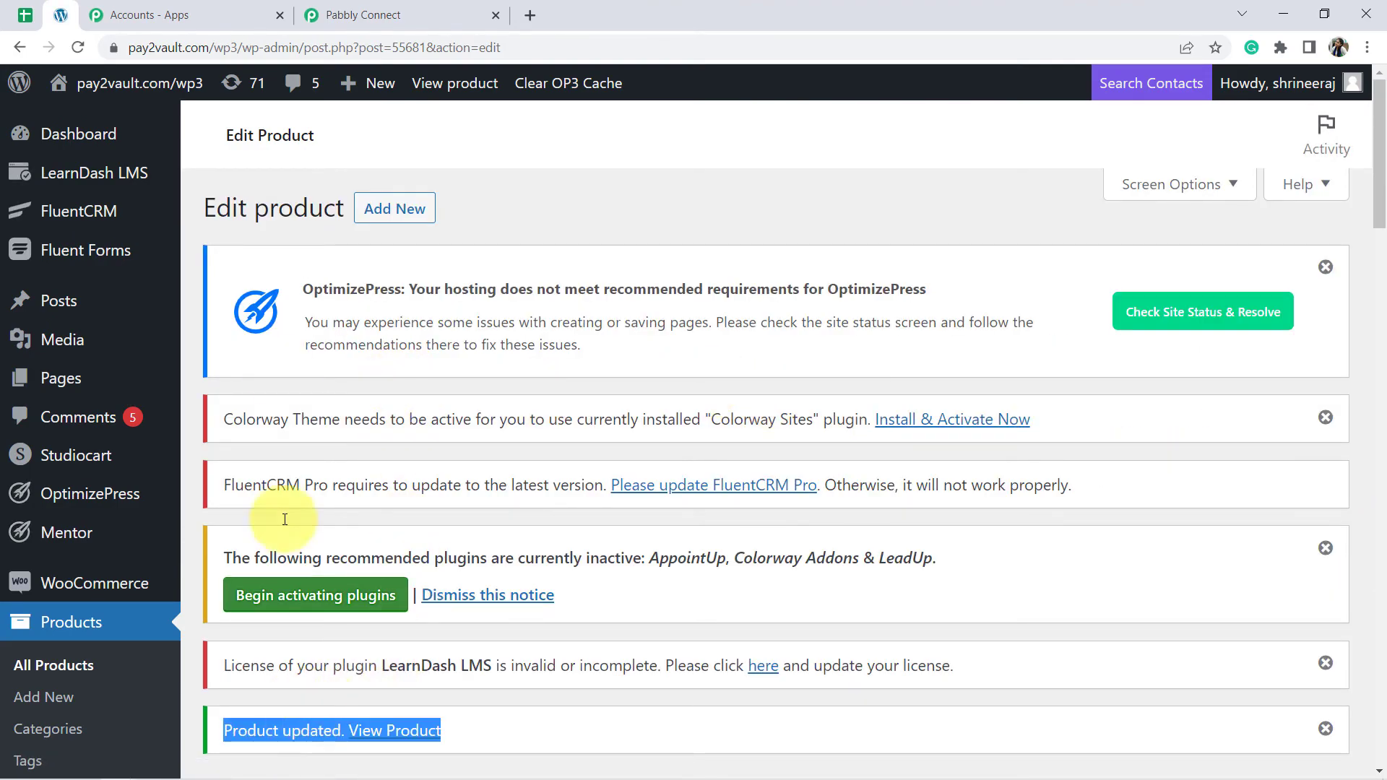
{"action": "left_click", "coordinate": [27, 12]}
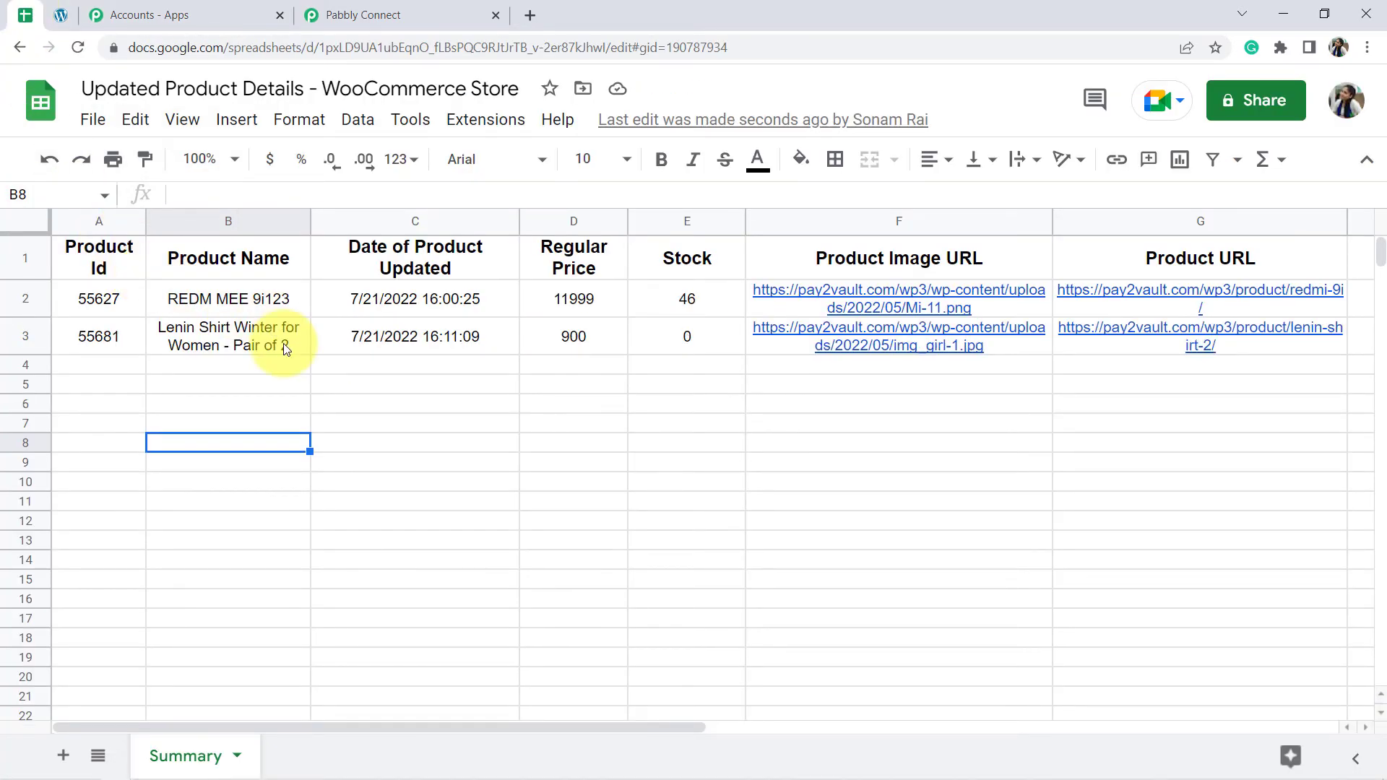
Check row 3's 'Pair of 2' product name and price 900, then return to Pabbly Connect
{"action": "left_click", "coordinate": [265, 347]}
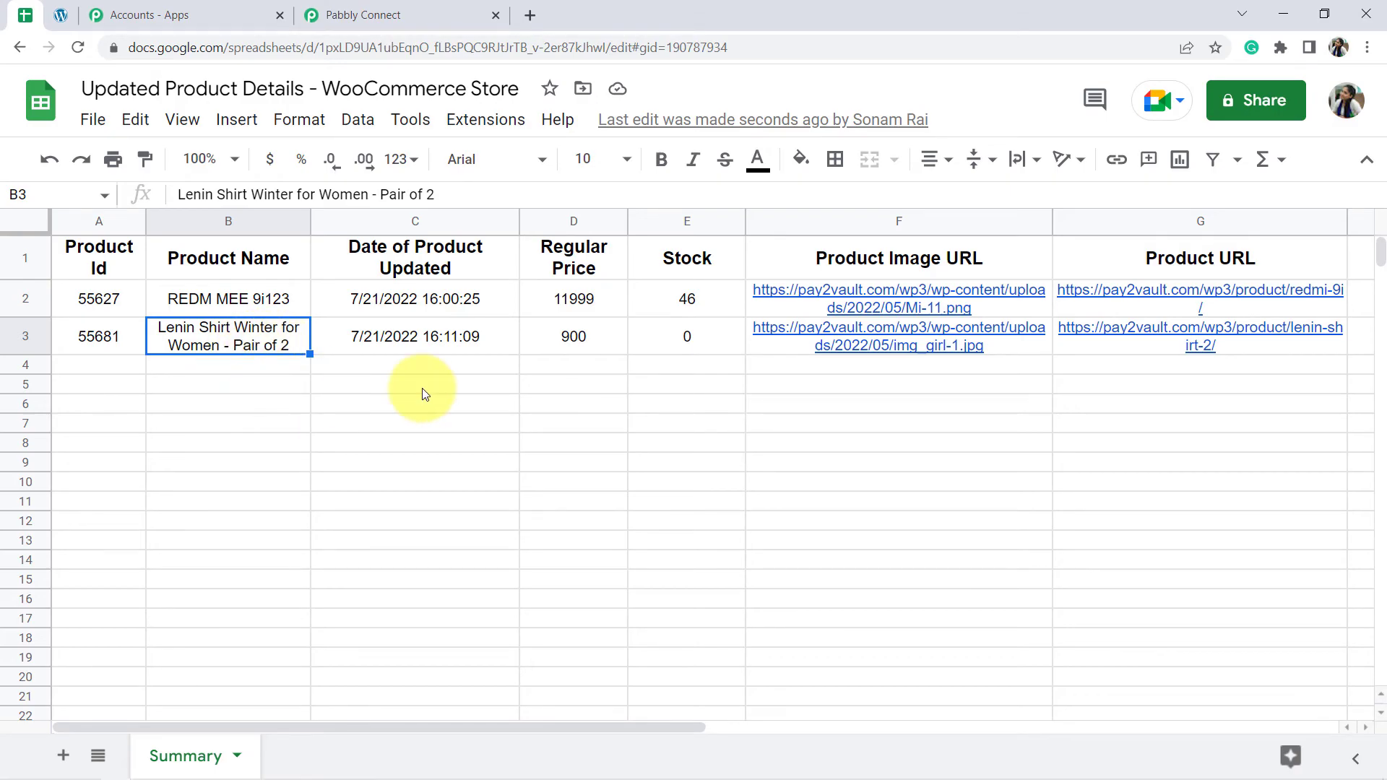
{"action": "left_click", "coordinate": [591, 339]}
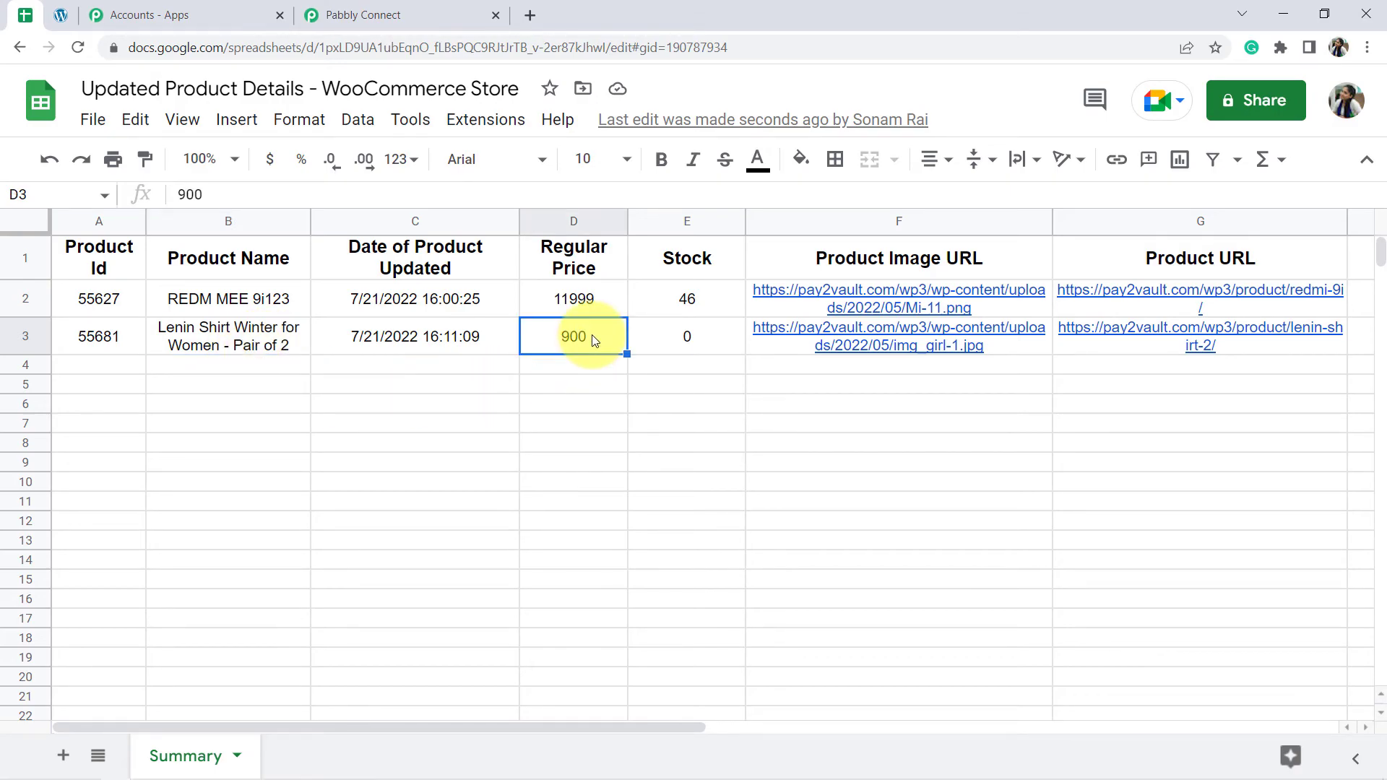
{"action": "left_click", "coordinate": [434, 12]}
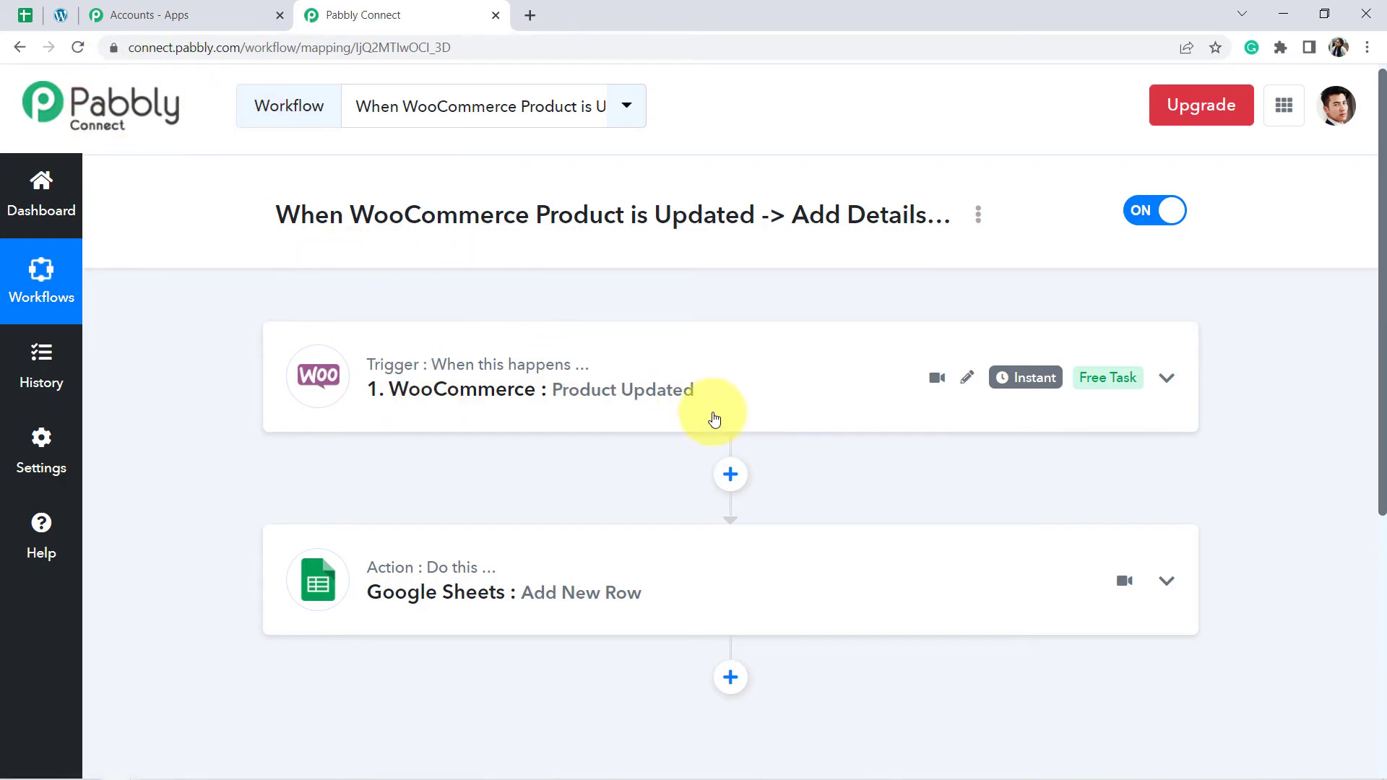
Expand the WooCommerce Product Updated trigger card and review its app, event and webhook response
{"action": "left_click", "coordinate": [624, 398]}
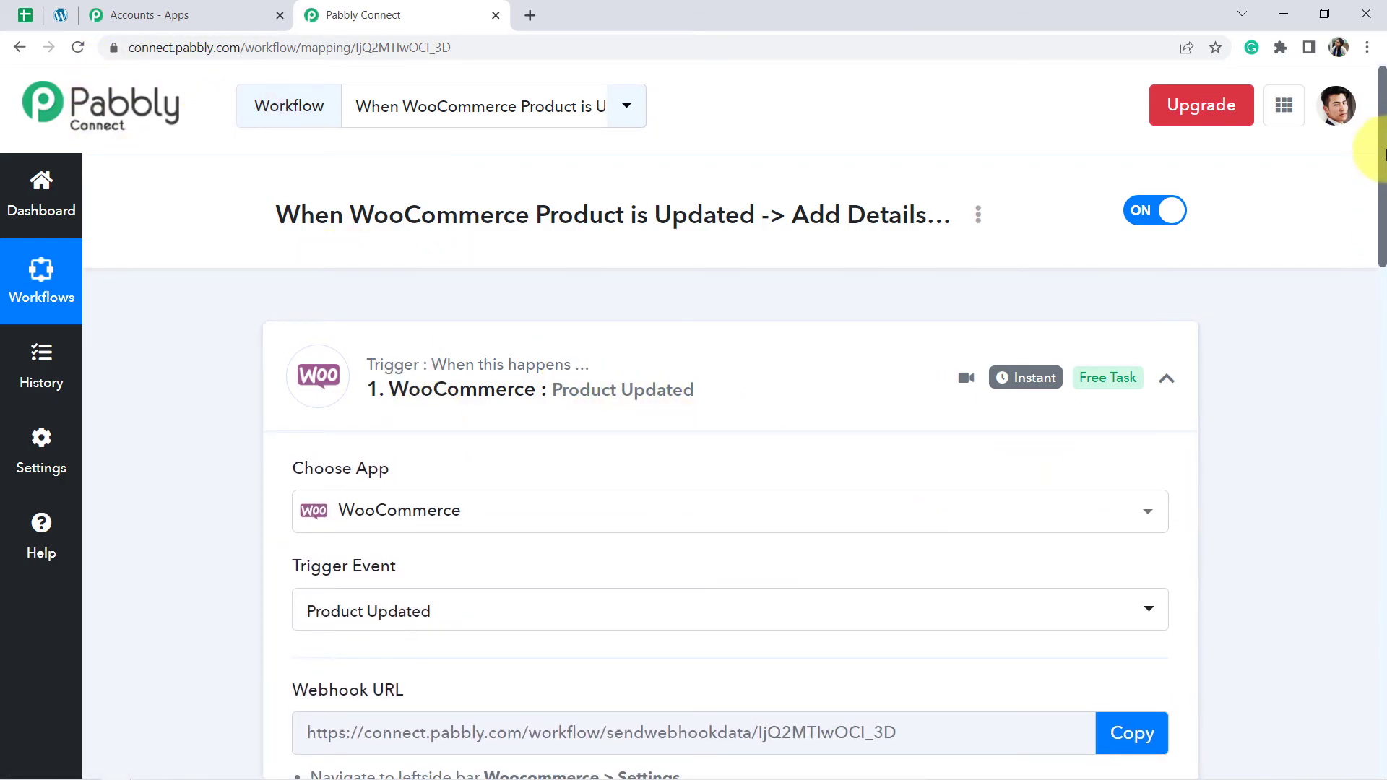
{"action": "left_click_drag", "start_coordinate": [1383, 137], "coordinate": [1374, 366]}
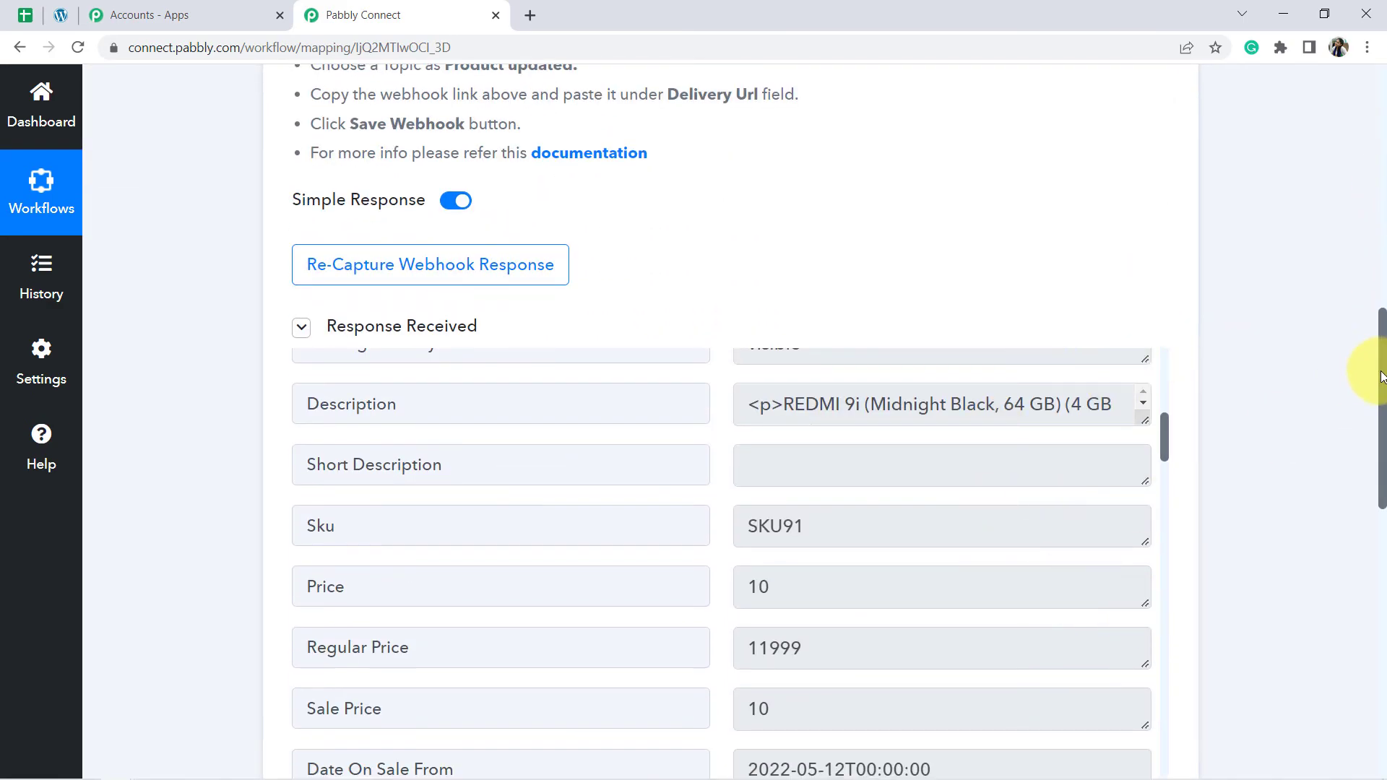
{"action": "left_click_drag", "start_coordinate": [1381, 375], "coordinate": [1365, 560]}
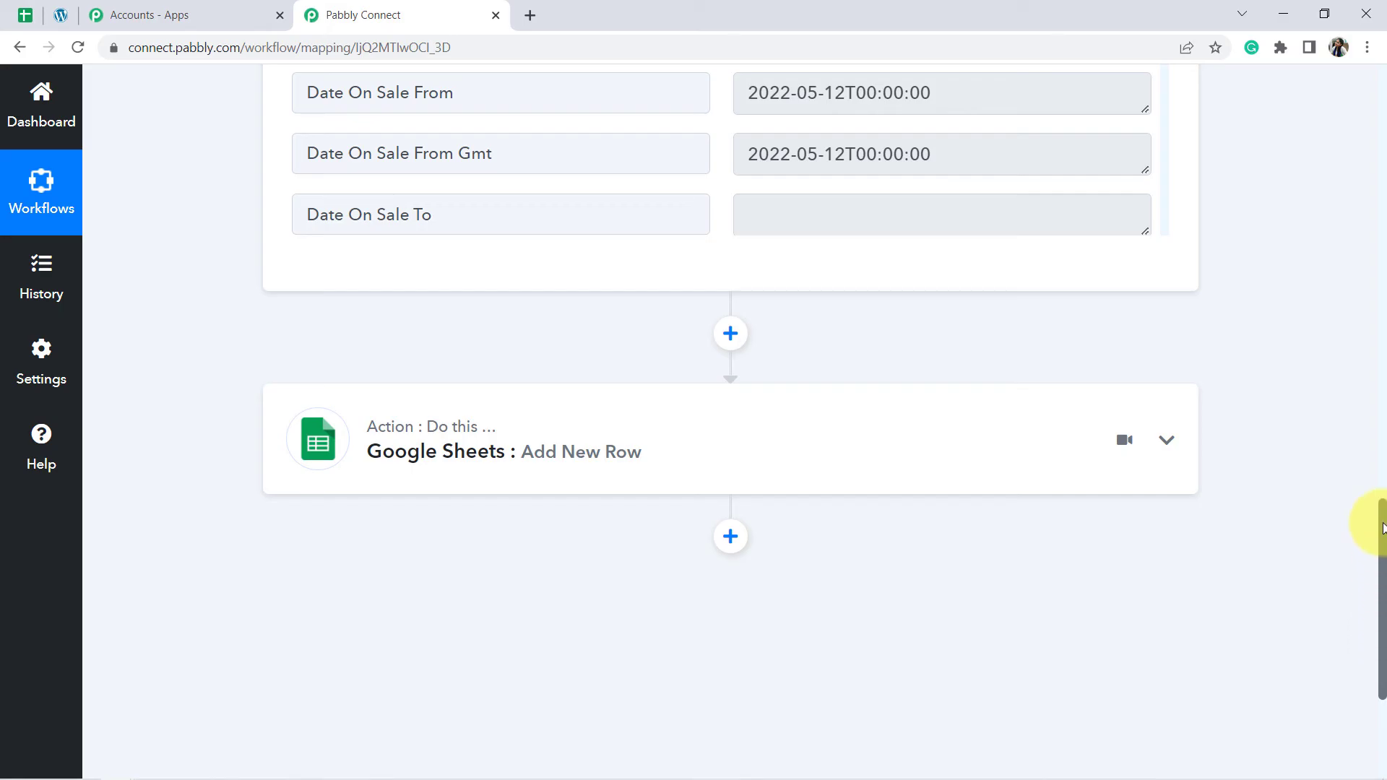
{"action": "left_click_drag", "start_coordinate": [1381, 552], "coordinate": [1376, 108]}
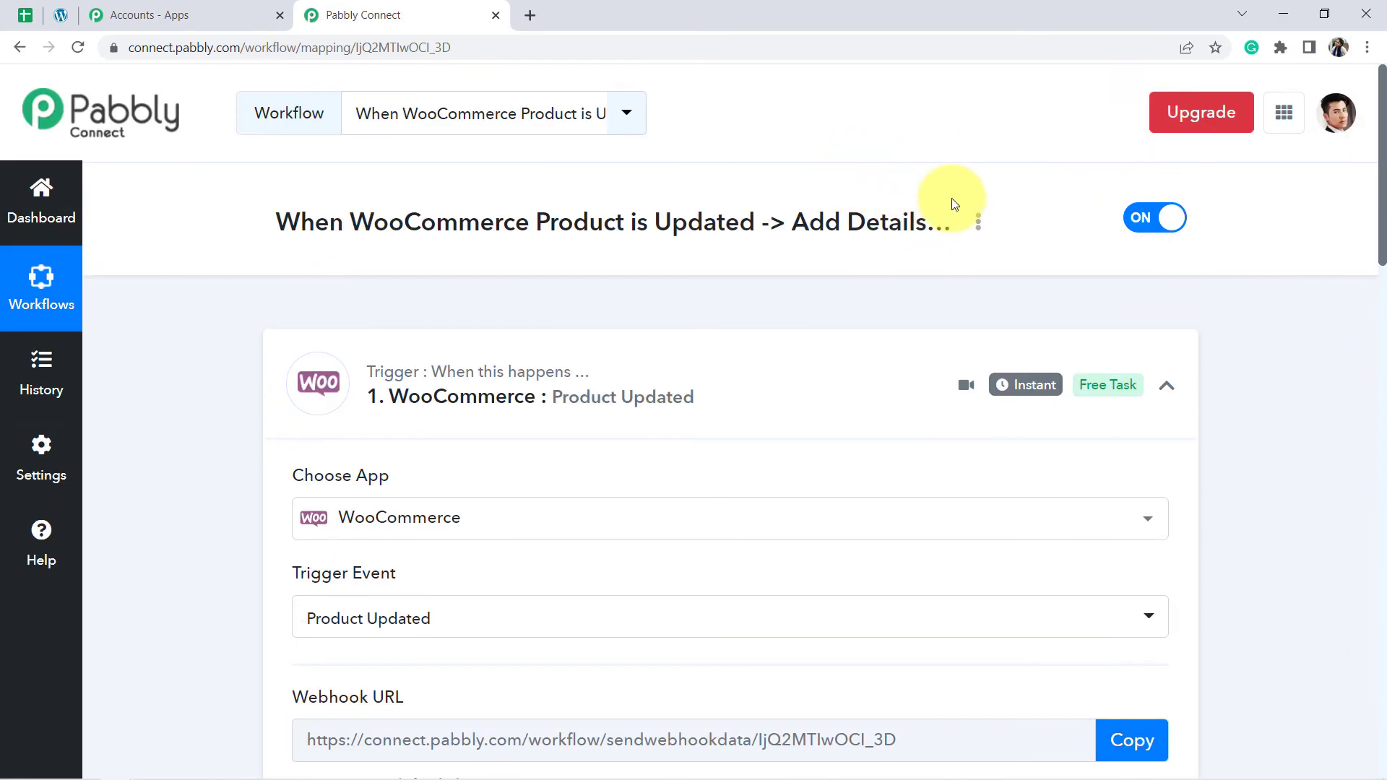
Generate and select the workflow's Share link, then close the dialog and the Pabbly Connect tab
{"action": "left_click", "coordinate": [978, 223]}
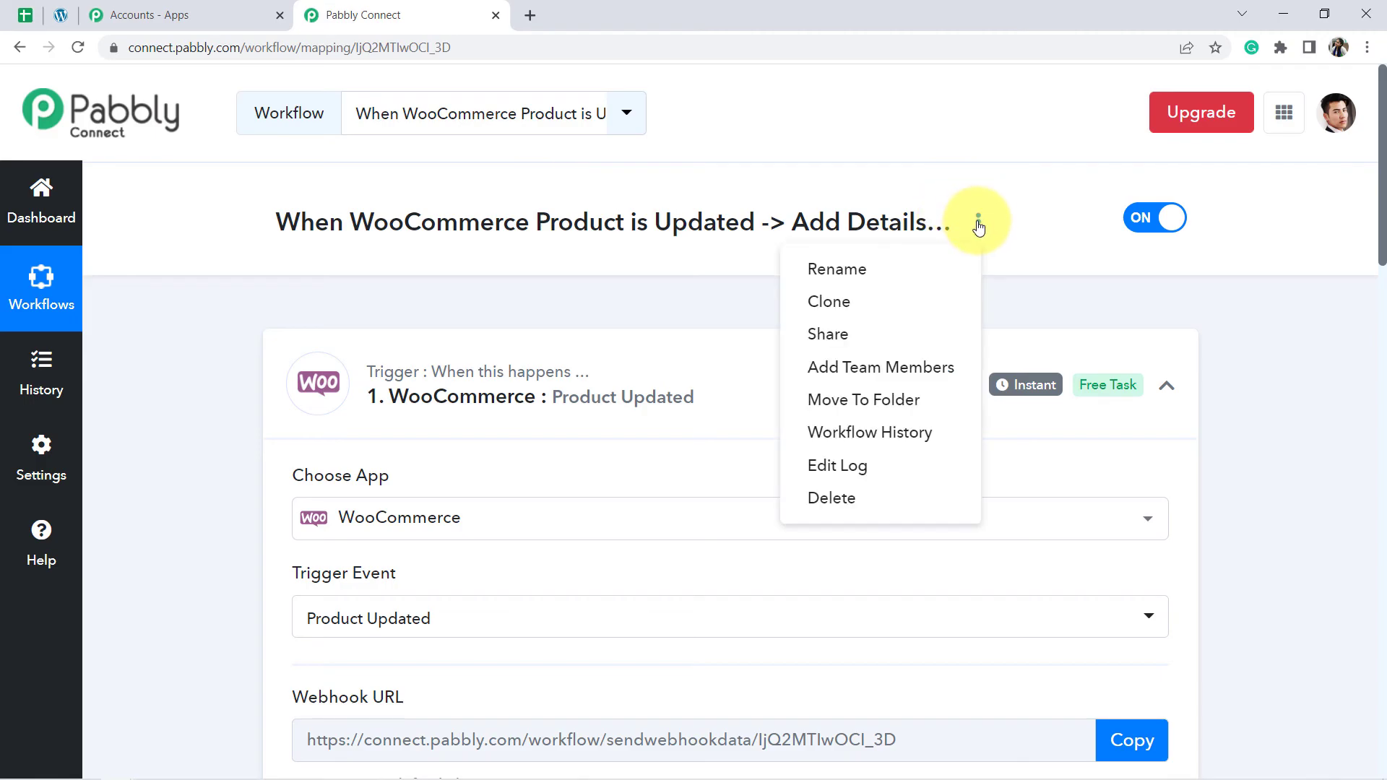
{"action": "left_click", "coordinate": [851, 338]}
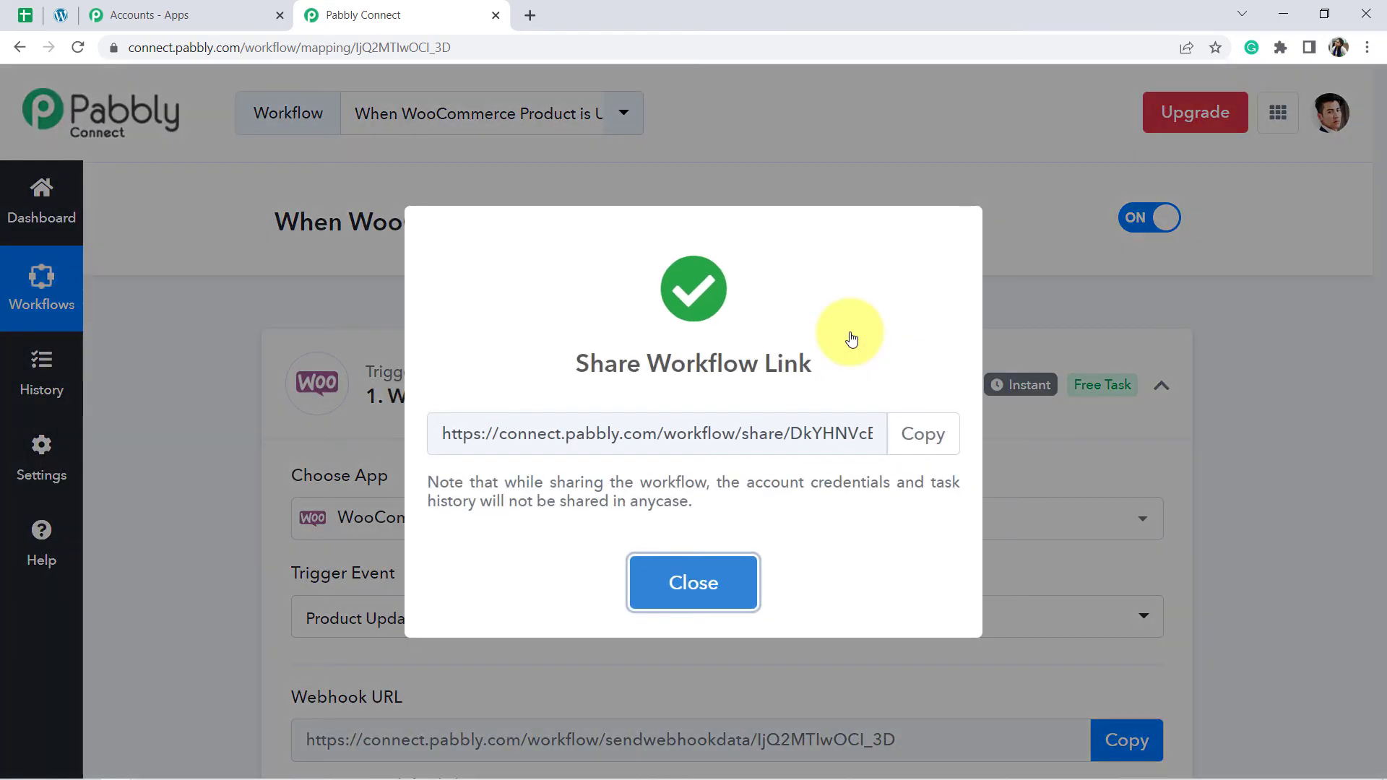
{"action": "triple_click", "coordinate": [679, 419]}
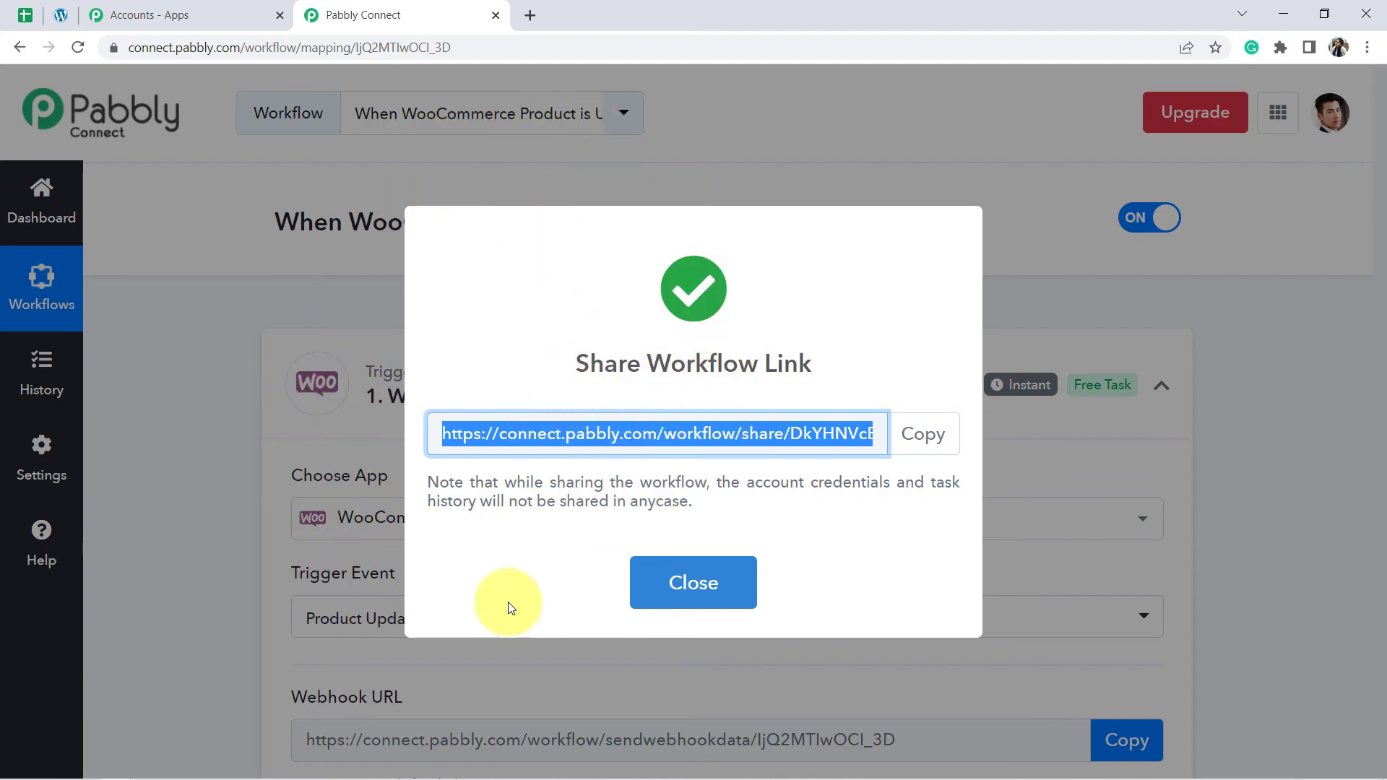
{"action": "left_click", "coordinate": [705, 586]}
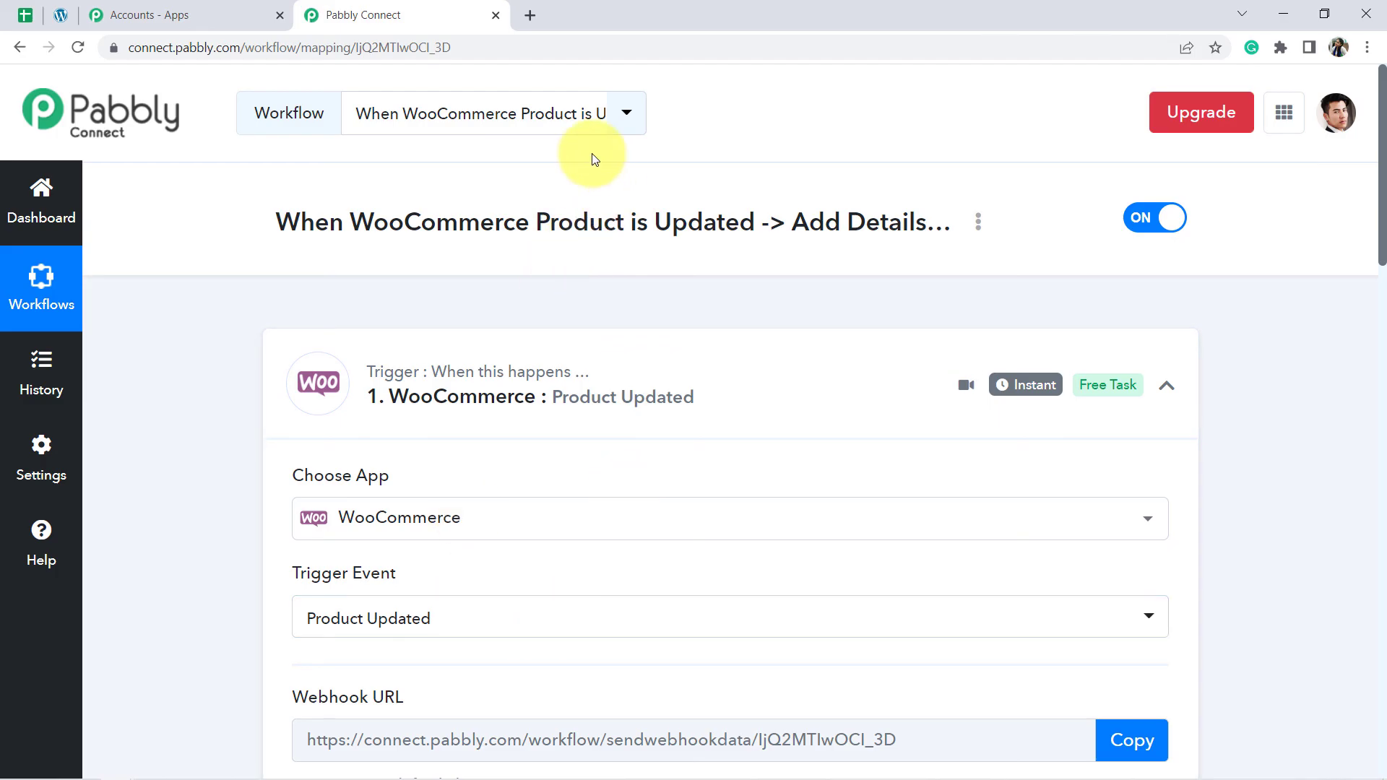
{"action": "left_click", "coordinate": [495, 15]}
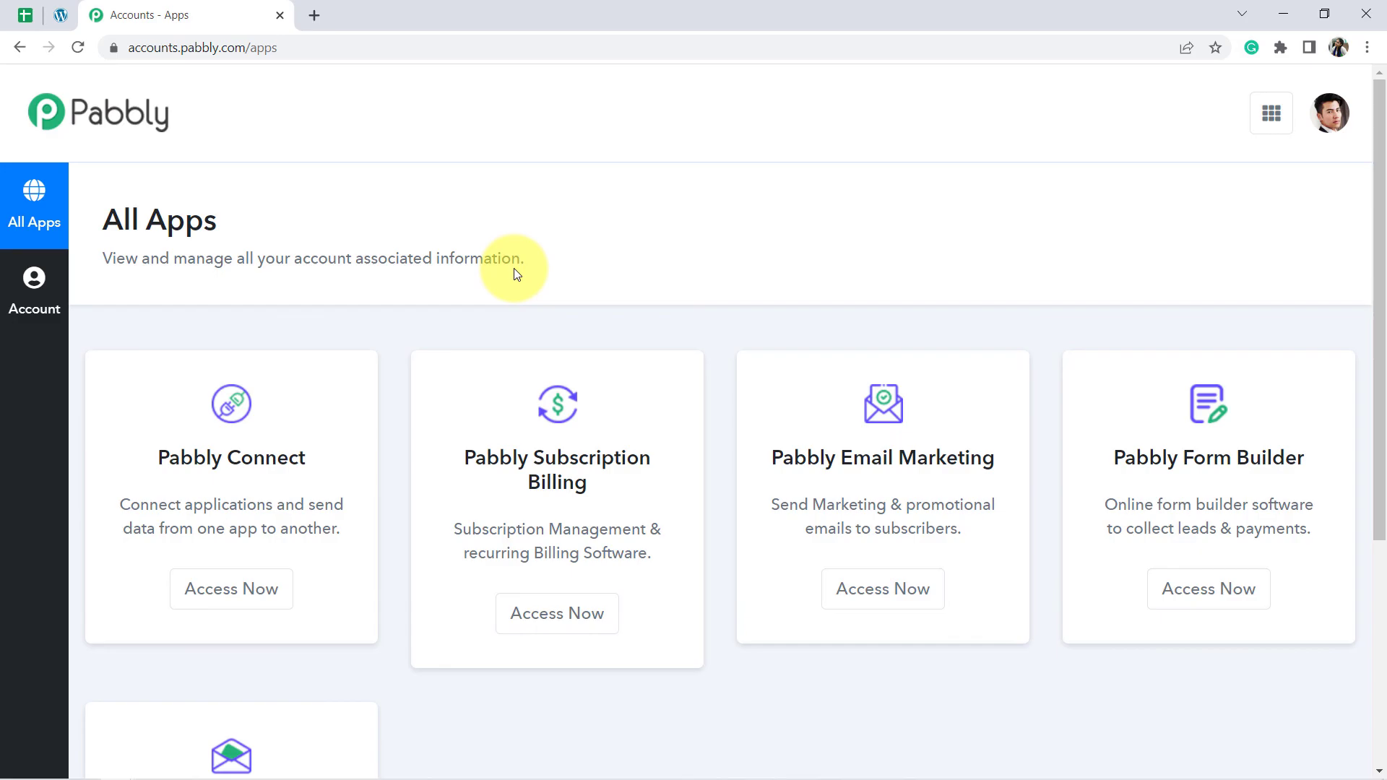